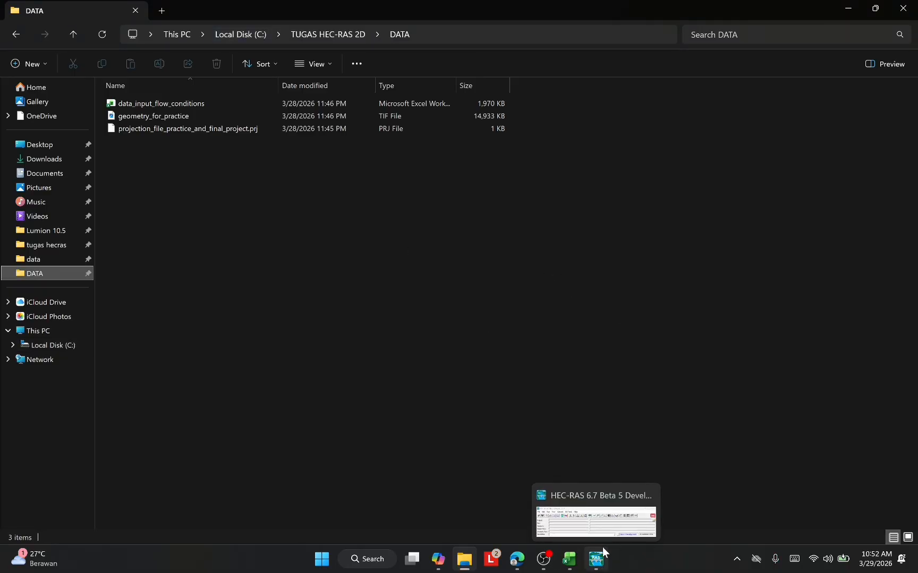
Switch to HEC-RAS and set the project units to System International (Metric System)
{"action": "left_click", "coordinate": [599, 568]}
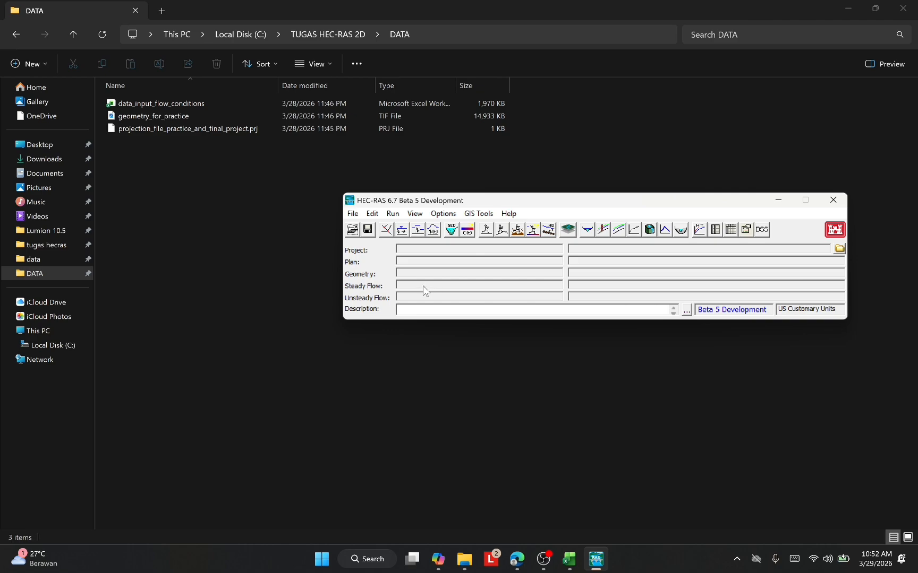
{"action": "left_click", "coordinate": [444, 217]}
{"action": "left_click", "coordinate": [456, 255]}
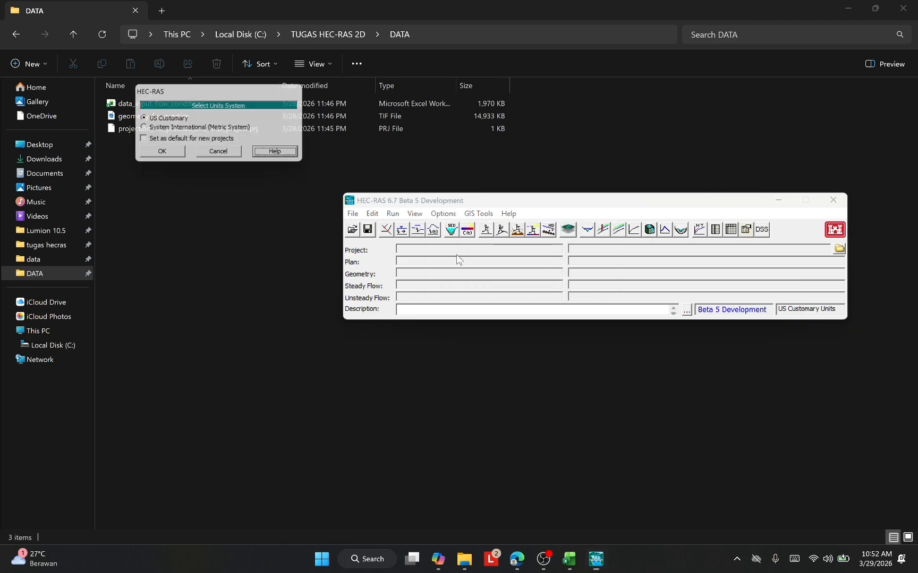
{"action": "left_click", "coordinate": [144, 129]}
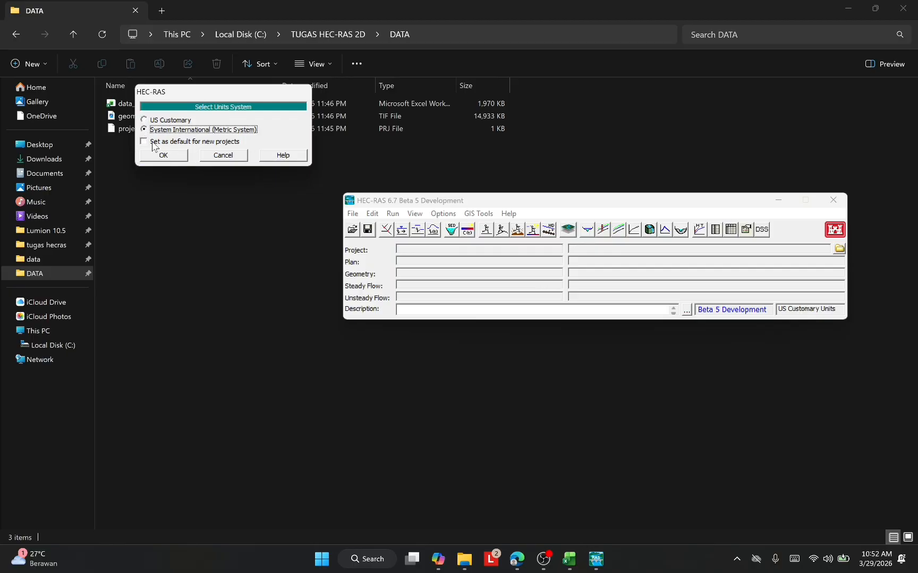
{"action": "left_click", "coordinate": [164, 155]}
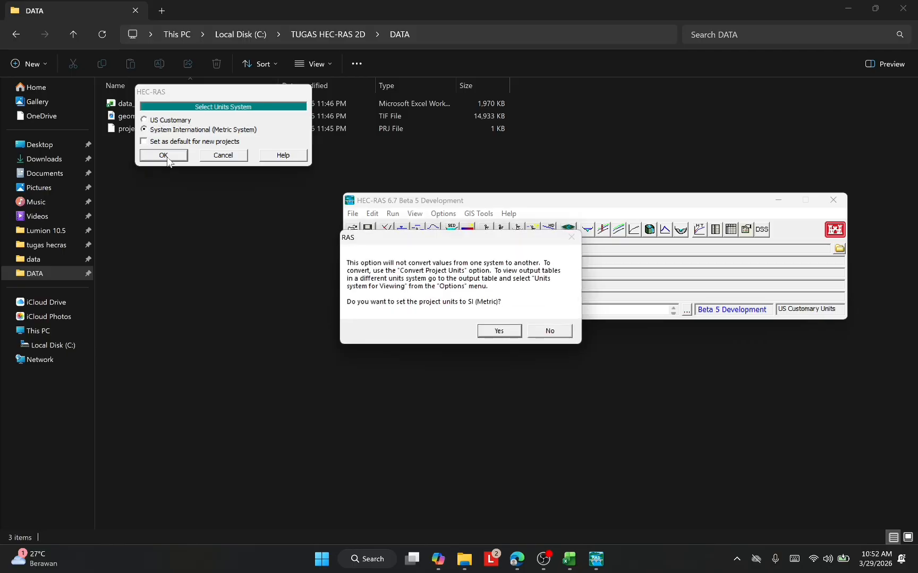
{"action": "left_click", "coordinate": [498, 330]}
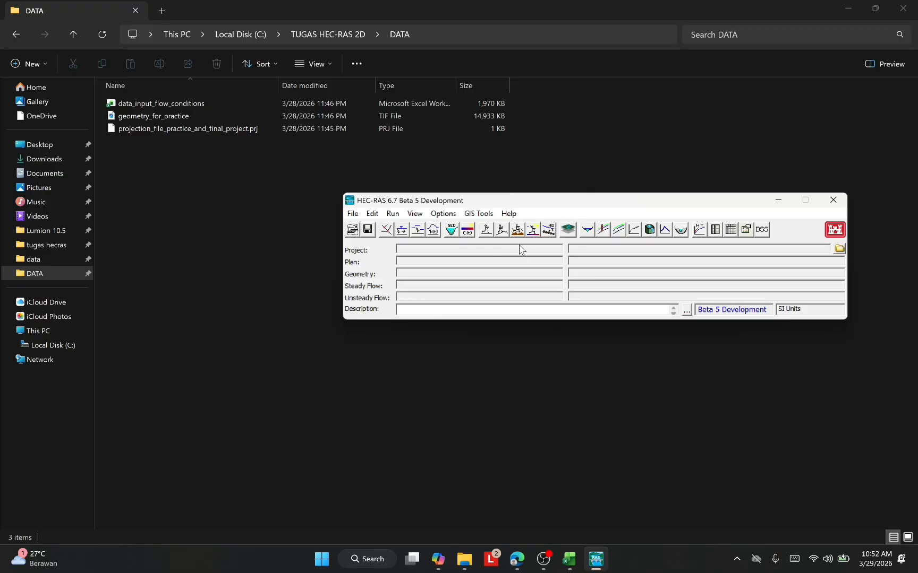
Start a new project without saving the current one
{"action": "left_click_drag", "start_coordinate": [425, 200], "coordinate": [496, 255]}
{"action": "left_click_drag", "start_coordinate": [605, 262], "coordinate": [523, 281]}
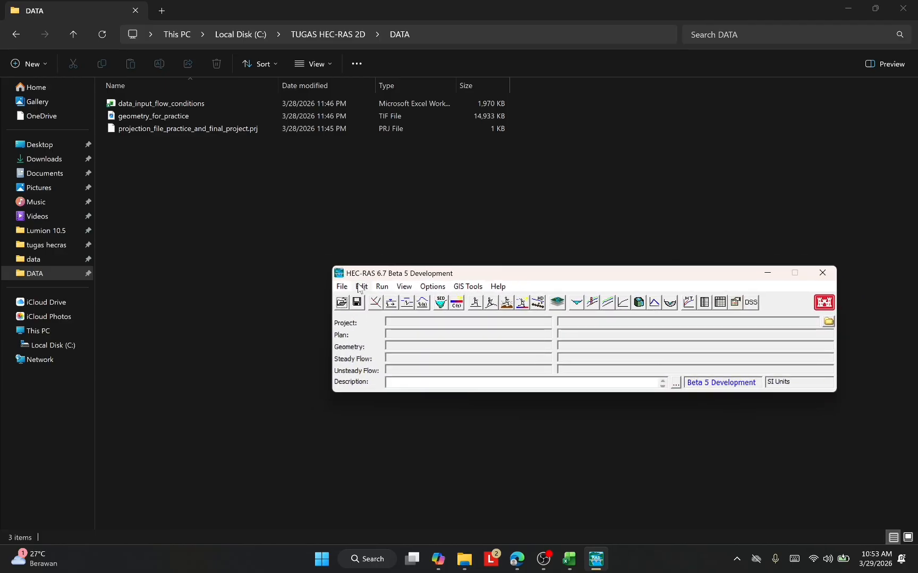
{"action": "left_click", "coordinate": [342, 288]}
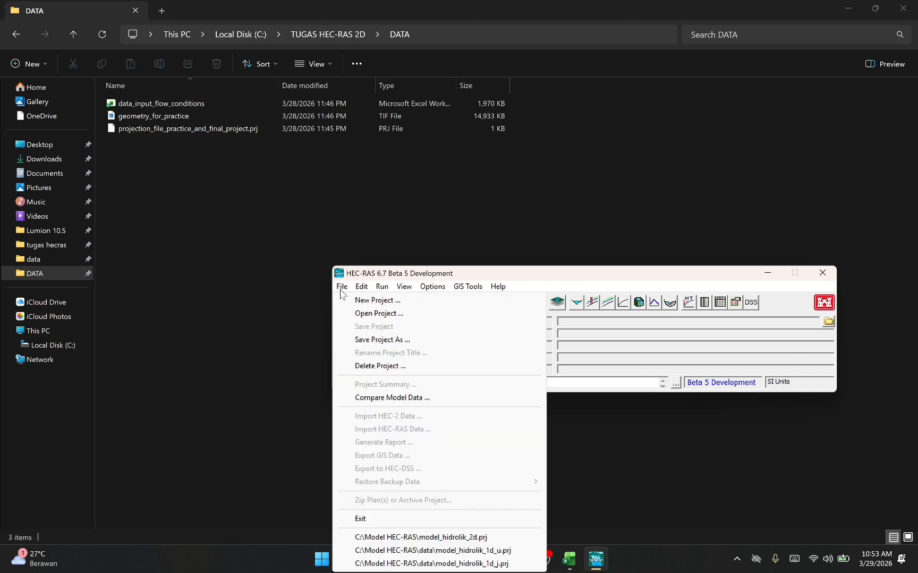
{"action": "left_click", "coordinate": [357, 301]}
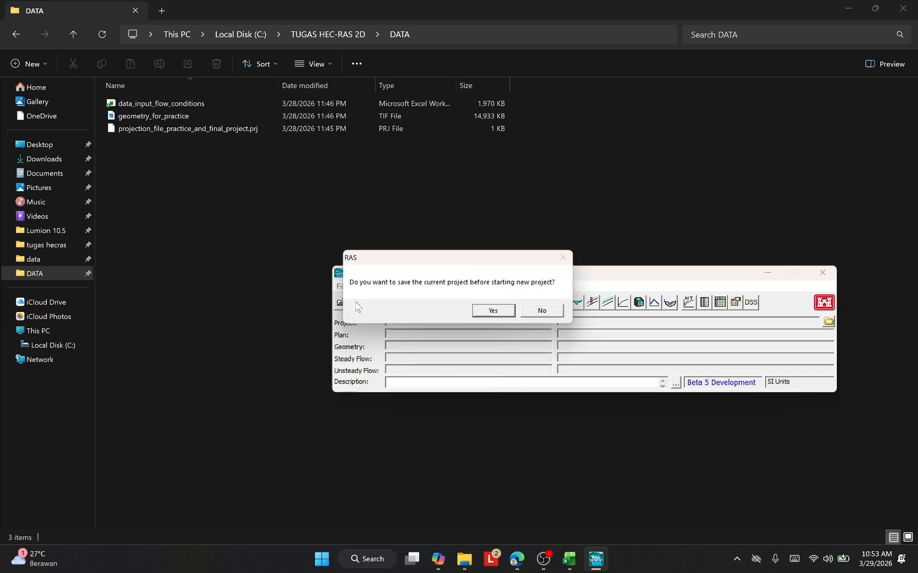
{"action": "left_click", "coordinate": [547, 312]}
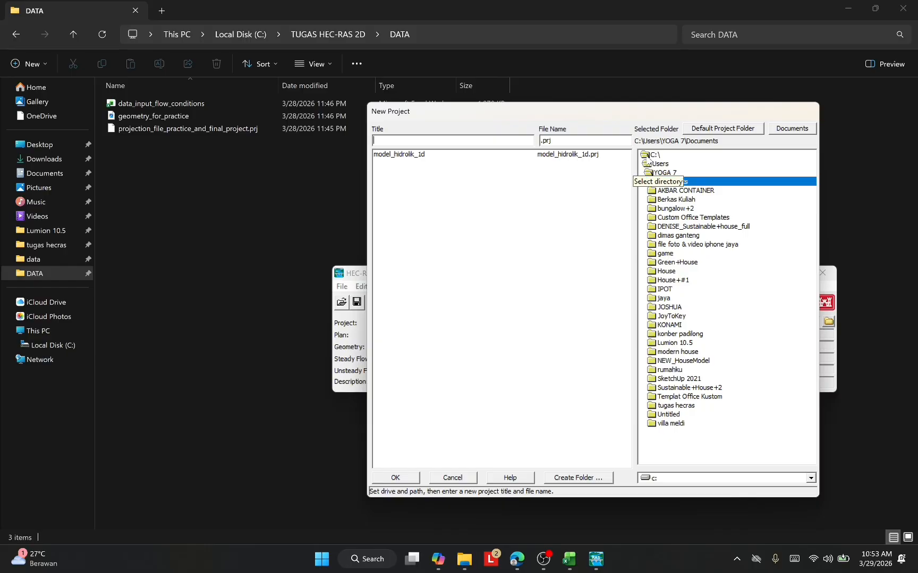
Create the project in C:\TUGAS HEC-RAS 2D with the title MODEL 2D and file name MODEL2D.prj
{"action": "left_click", "coordinate": [648, 155]}
{"action": "double_click", "coordinate": [648, 155]}
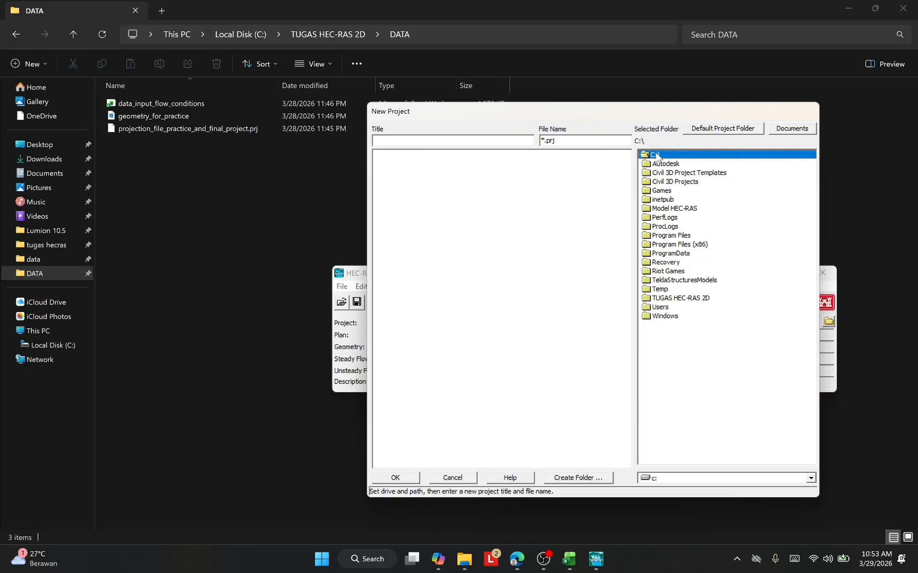
{"action": "double_click", "coordinate": [685, 300]}
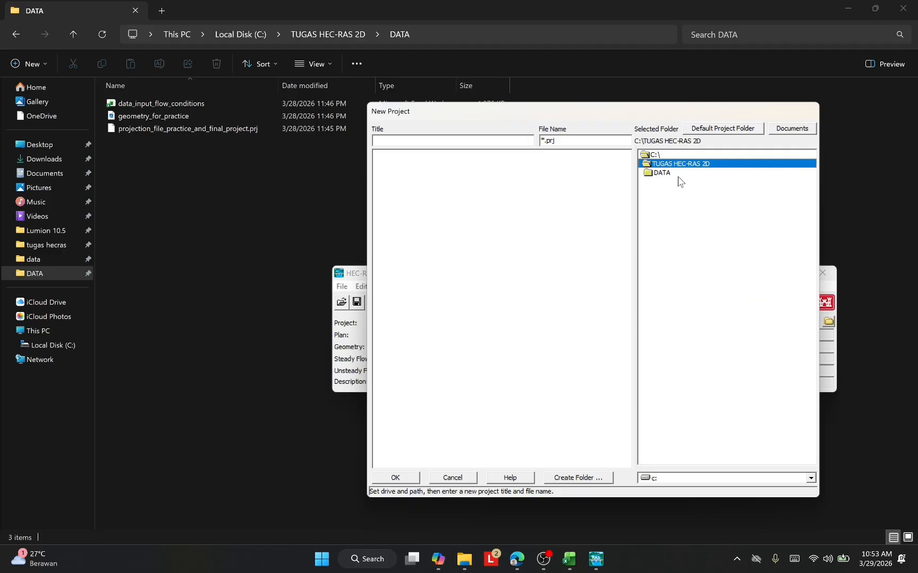
{"action": "left_click", "coordinate": [425, 141]}
{"action": "type", "text": "MODEL 2D"}
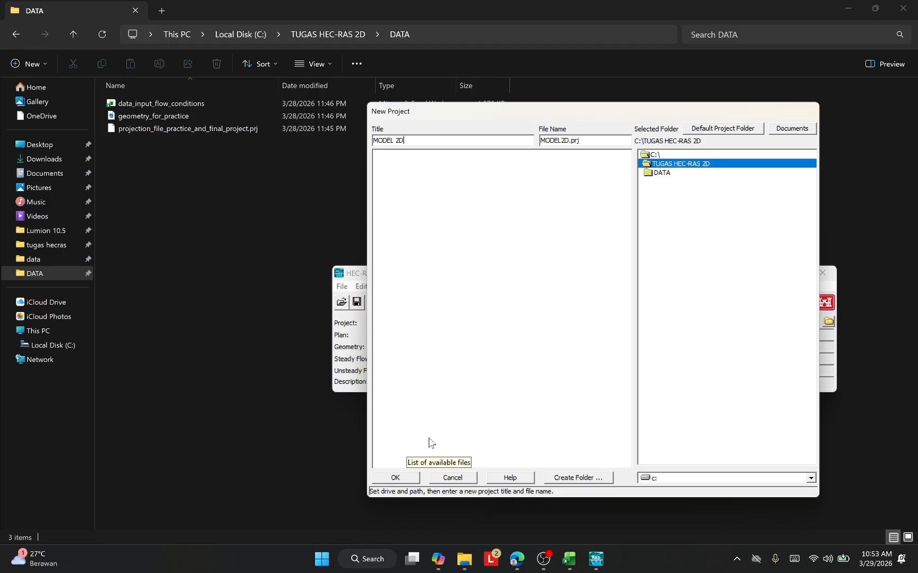
{"action": "left_click", "coordinate": [404, 481]}
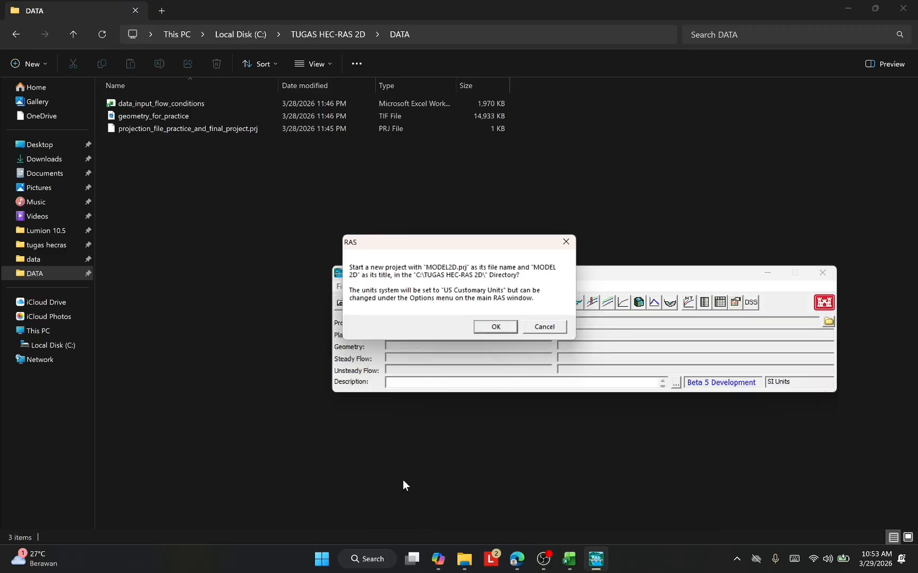
{"action": "left_click", "coordinate": [497, 329]}
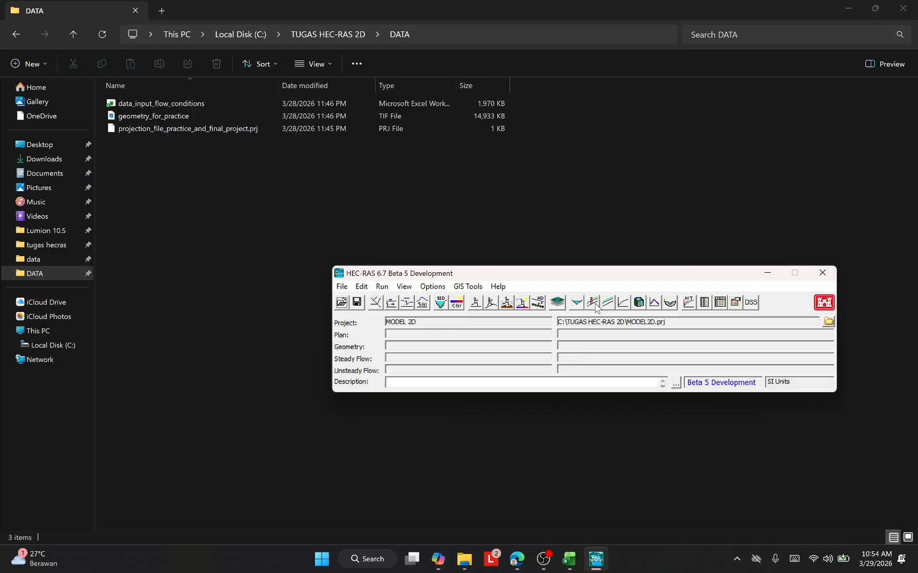
Set the project projection in RAS Mapper to projection_file_practice_and_final_project.prj from the DATA folder
{"action": "left_click", "coordinate": [558, 307]}
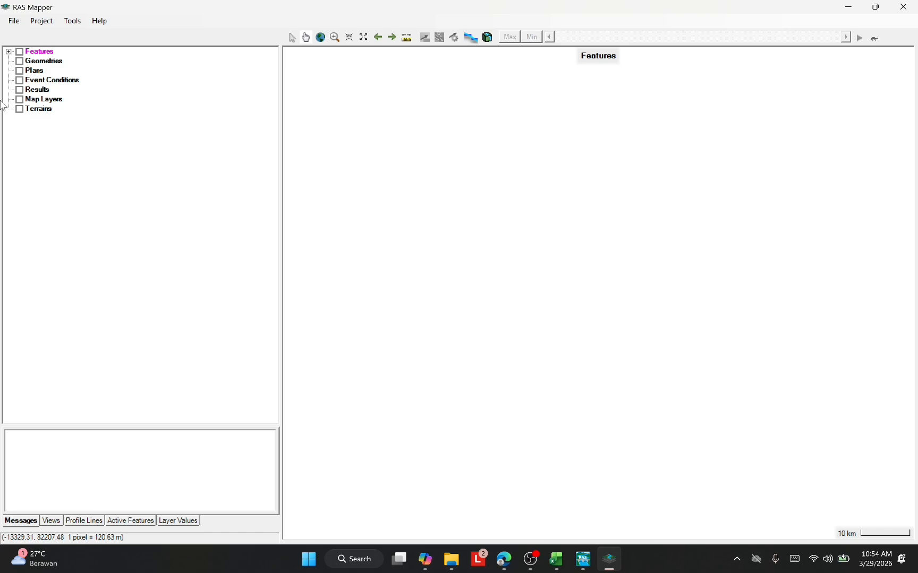
{"action": "left_click", "coordinate": [42, 21]}
{"action": "mouse_move", "coordinate": [73, 21]}
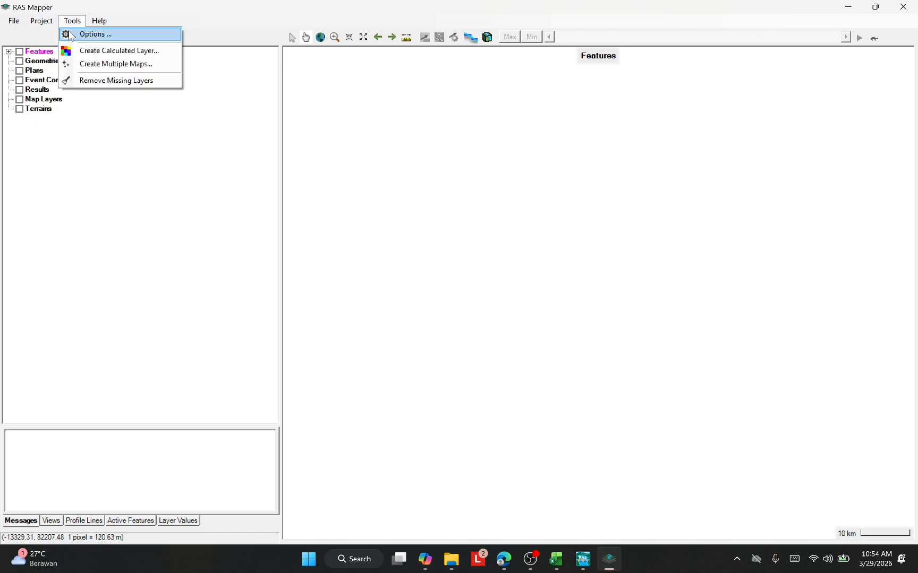
{"action": "left_click", "coordinate": [55, 34]}
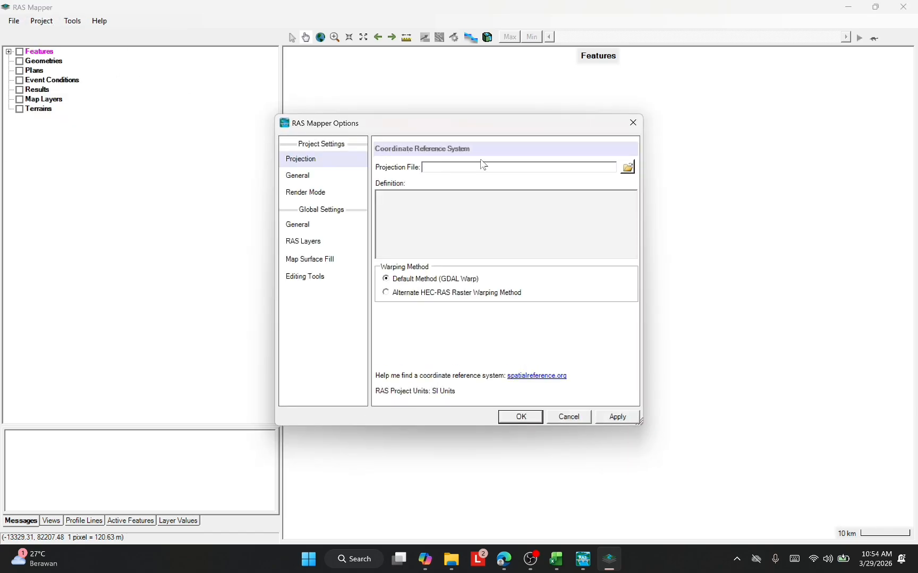
{"action": "left_click", "coordinate": [628, 168]}
{"action": "double_click", "coordinate": [524, 206]}
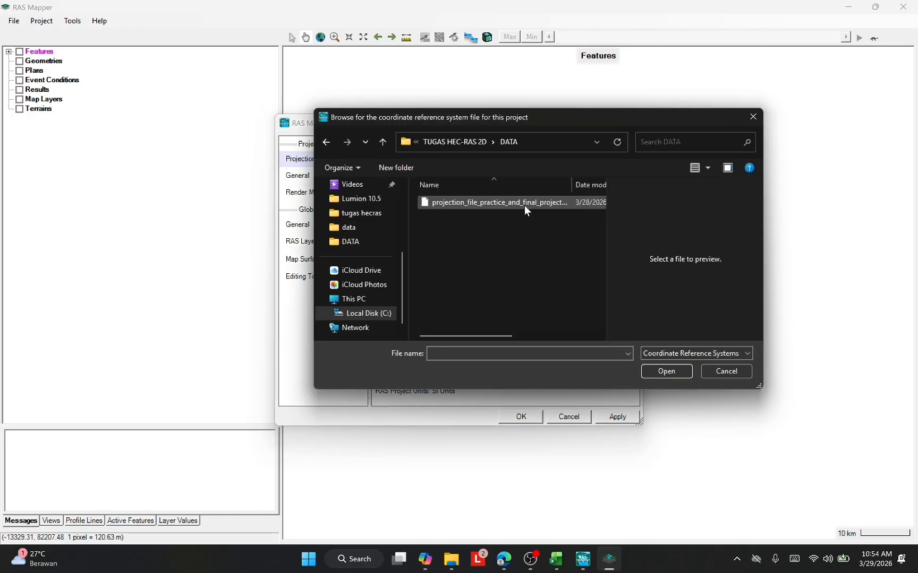
{"action": "left_click", "coordinate": [456, 205]}
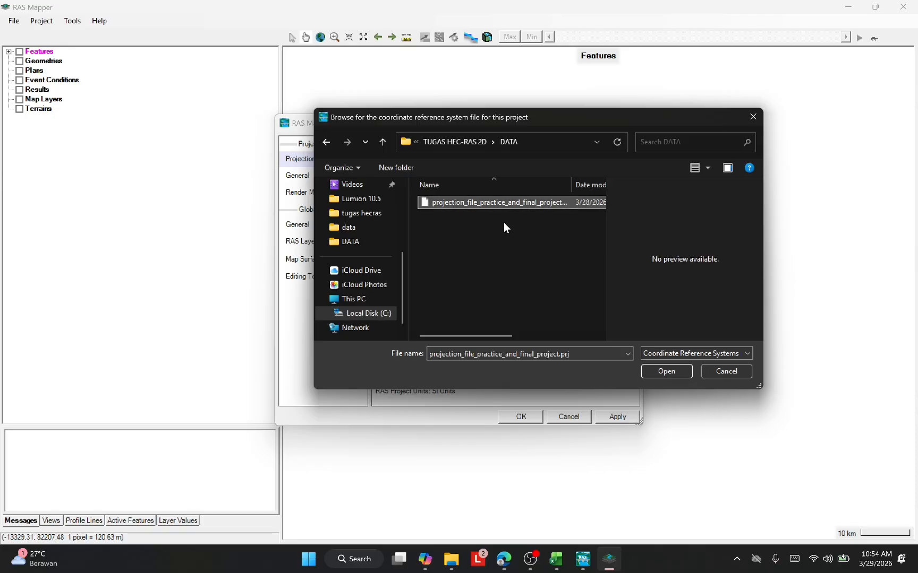
{"action": "left_click", "coordinate": [667, 371]}
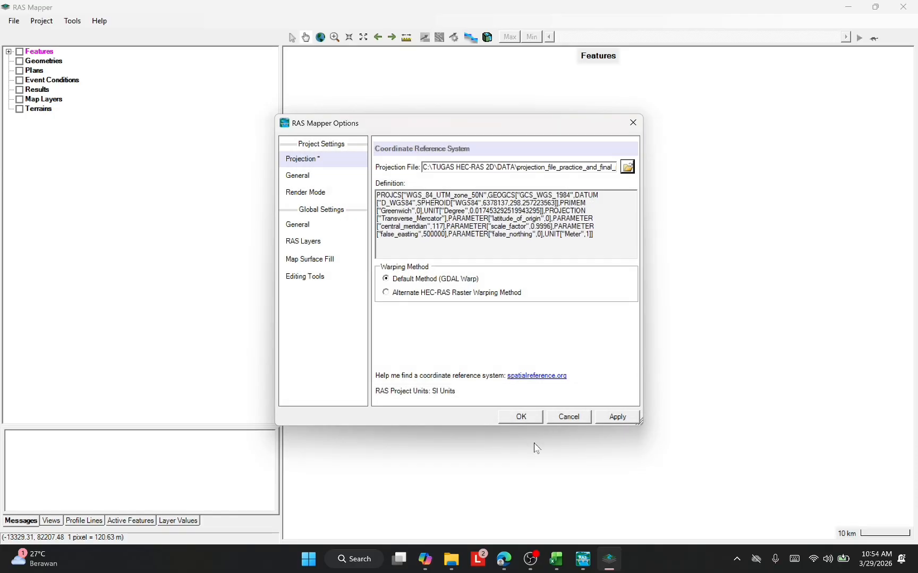
{"action": "left_click", "coordinate": [624, 418]}
{"action": "left_click", "coordinate": [532, 419]}
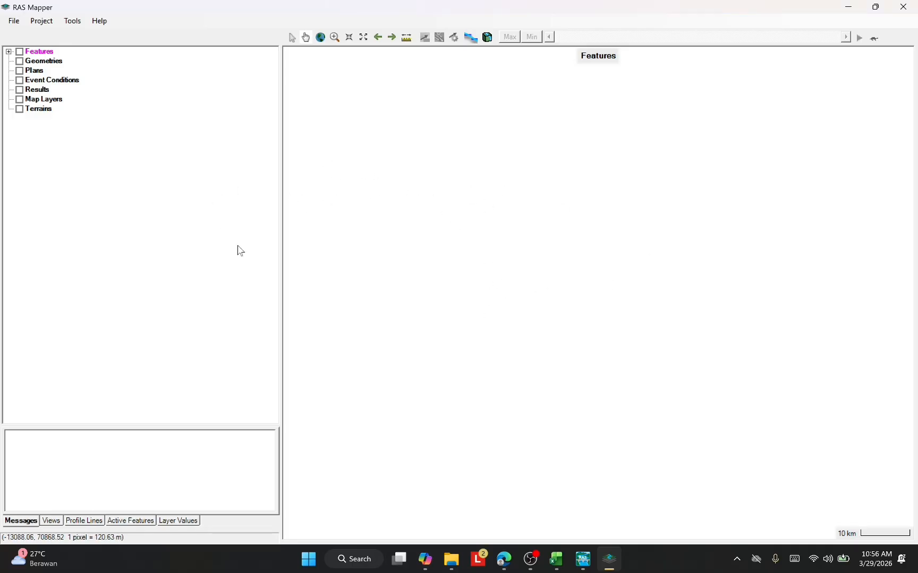
{"action": "left_click", "coordinate": [14, 21]}
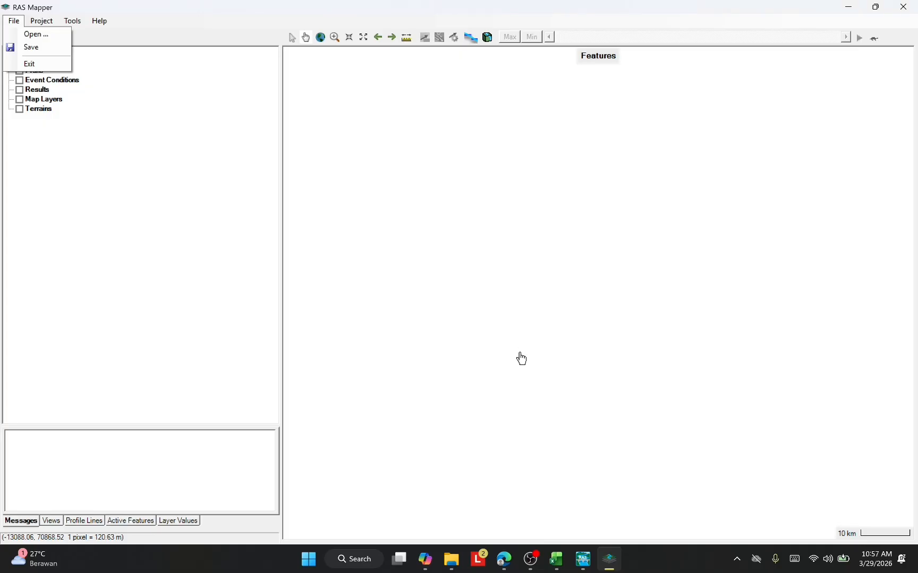
{"action": "left_click", "coordinate": [130, 180]}
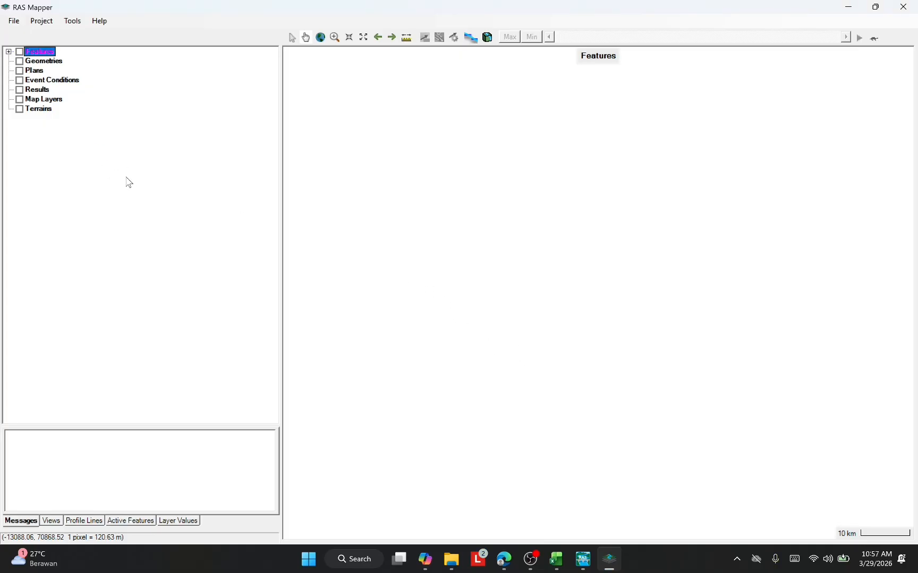
Create a new RAS terrain from the geometry_for_practice raster in the DATA folder
{"action": "left_click", "coordinate": [43, 23]}
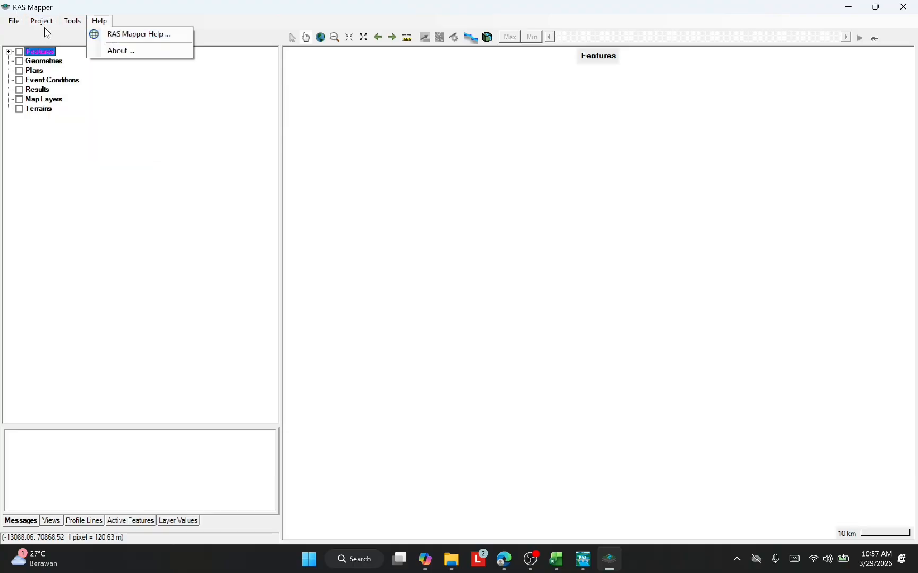
{"action": "mouse_move", "coordinate": [44, 21]}
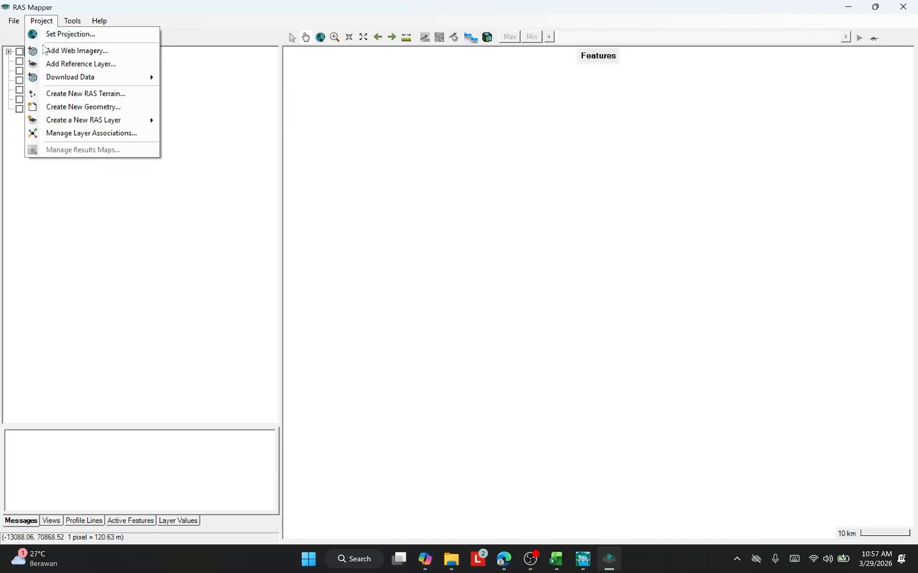
{"action": "left_click", "coordinate": [80, 94]}
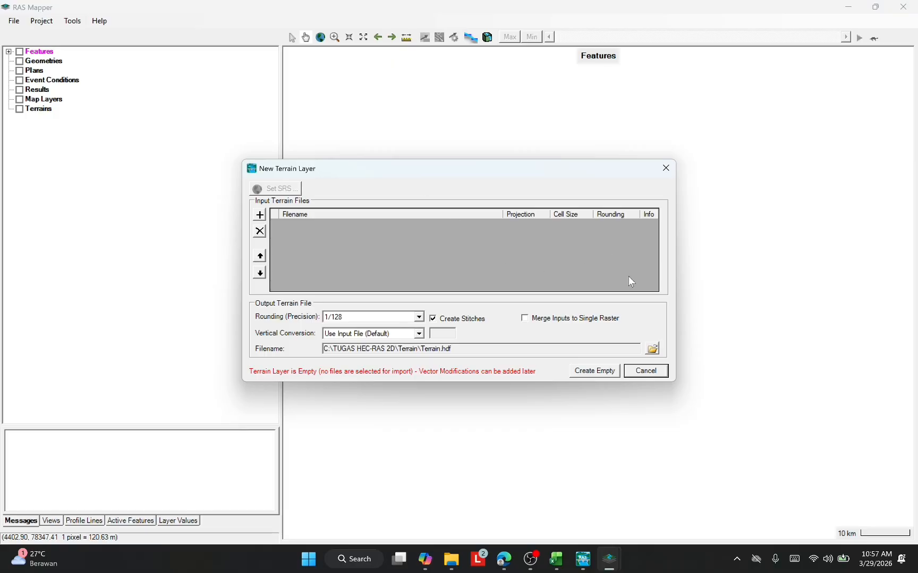
{"action": "left_click", "coordinate": [260, 217]}
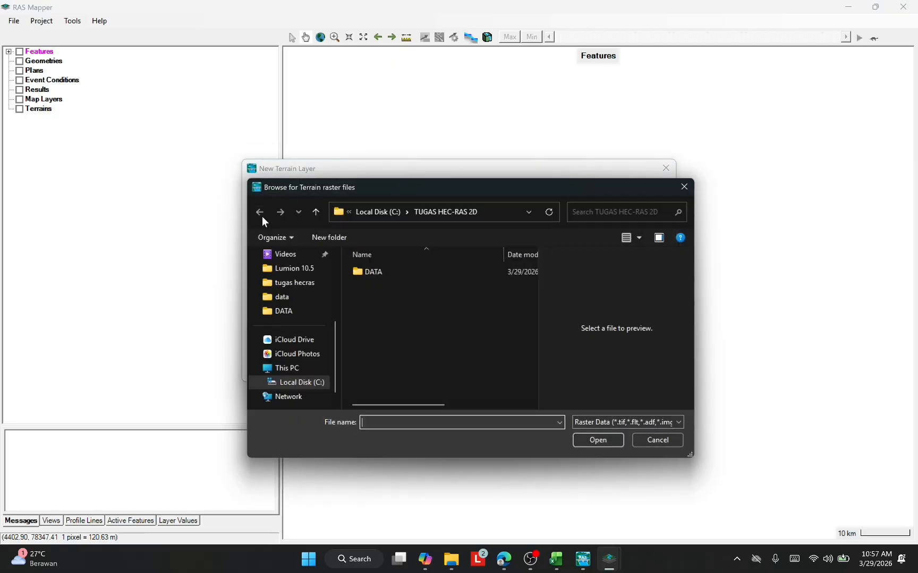
{"action": "double_click", "coordinate": [390, 272]}
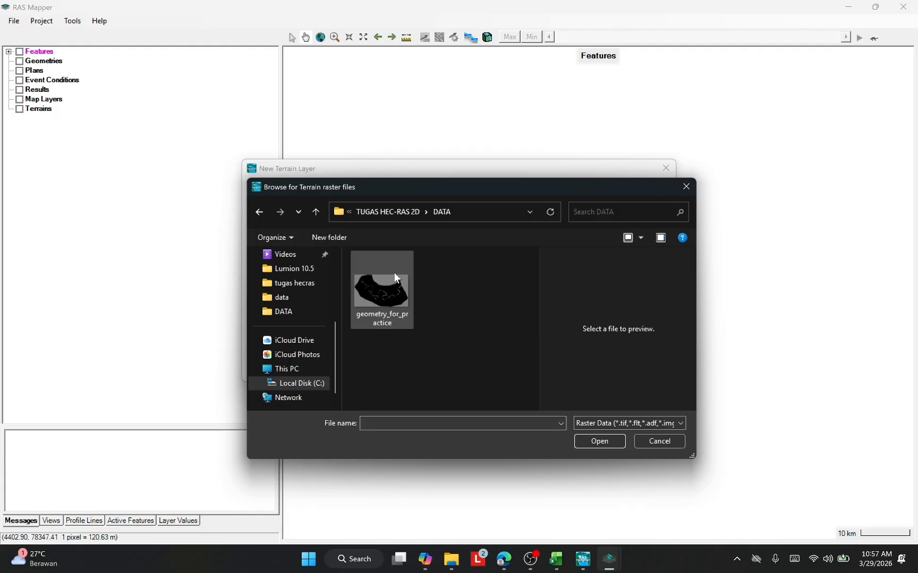
{"action": "left_click", "coordinate": [390, 299]}
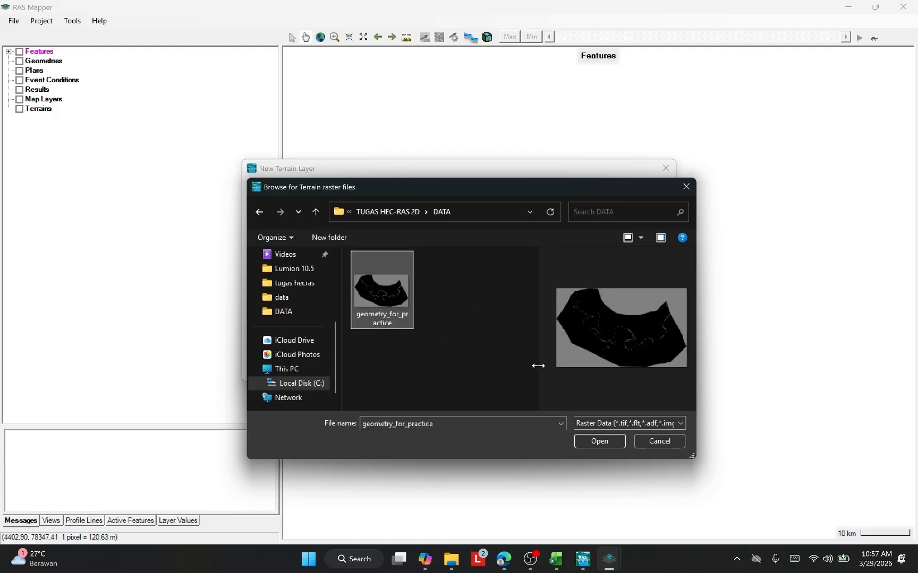
{"action": "left_click", "coordinate": [599, 443]}
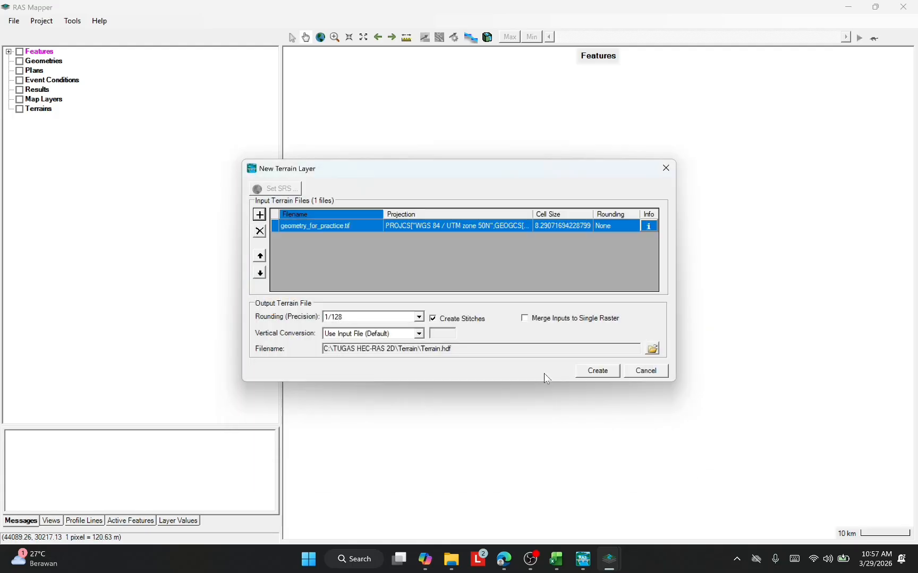
{"action": "left_click", "coordinate": [598, 371]}
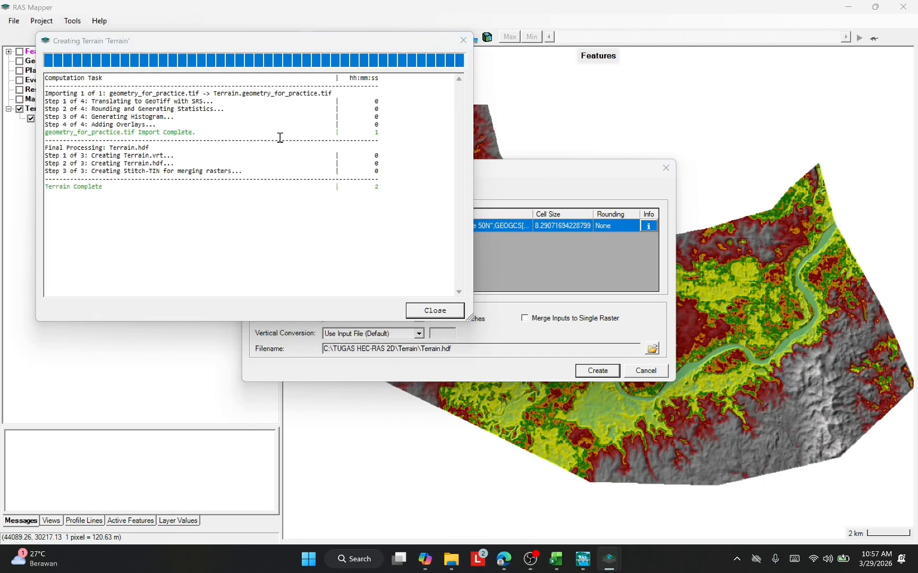
{"action": "left_click", "coordinate": [438, 313]}
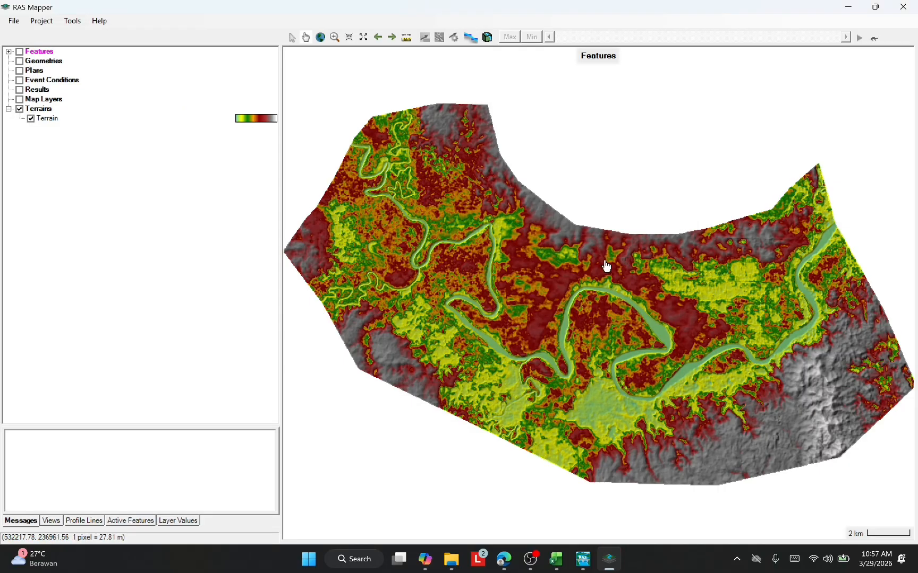
{"action": "scroll", "coordinate": [685, 294], "scroll_direction": "down", "scroll_amount": 1}
{"action": "scroll", "coordinate": [701, 296], "scroll_direction": "down", "scroll_amount": 2}
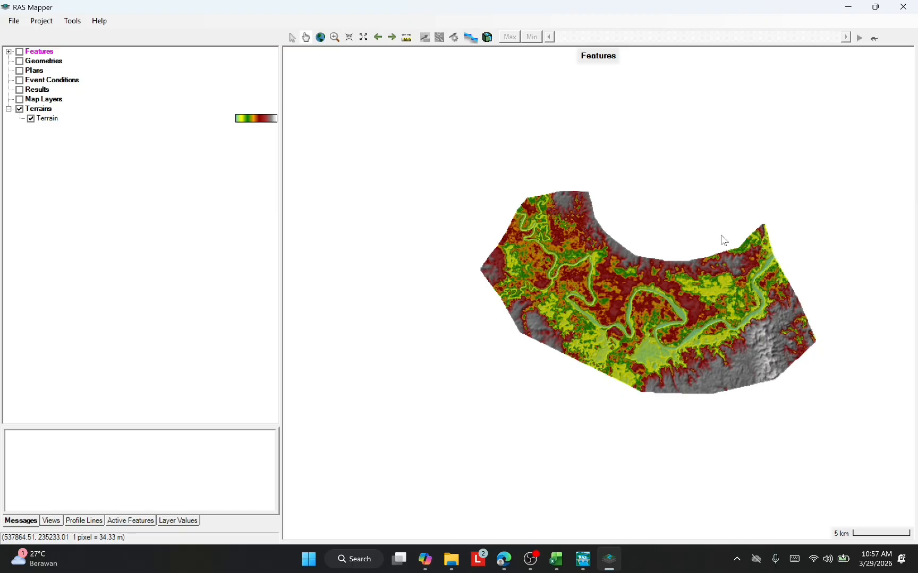
{"action": "scroll", "coordinate": [690, 366], "scroll_direction": "up", "scroll_amount": 1}
{"action": "scroll", "coordinate": [697, 371], "scroll_direction": "up", "scroll_amount": 2}
{"action": "scroll", "coordinate": [701, 354], "scroll_direction": "down", "scroll_amount": 2}
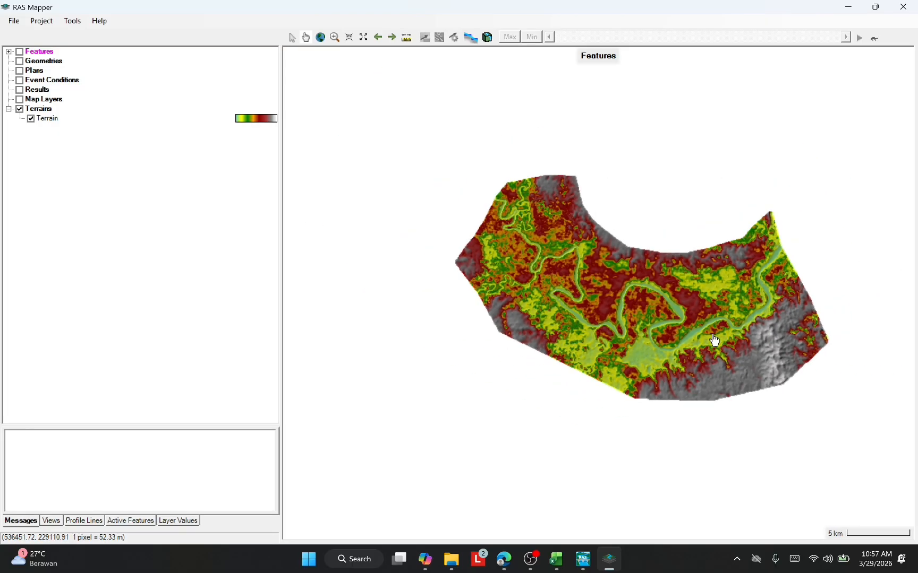
{"action": "scroll", "coordinate": [549, 282], "scroll_direction": "up", "scroll_amount": 2}
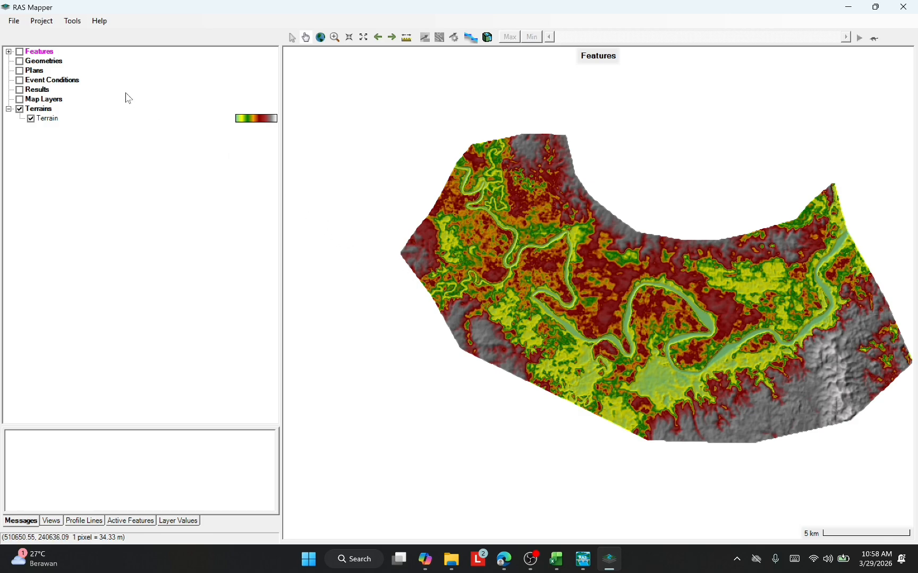
Create a geometry named New Geometry and accept its association with the Terrain layer
{"action": "left_click", "coordinate": [42, 21]}
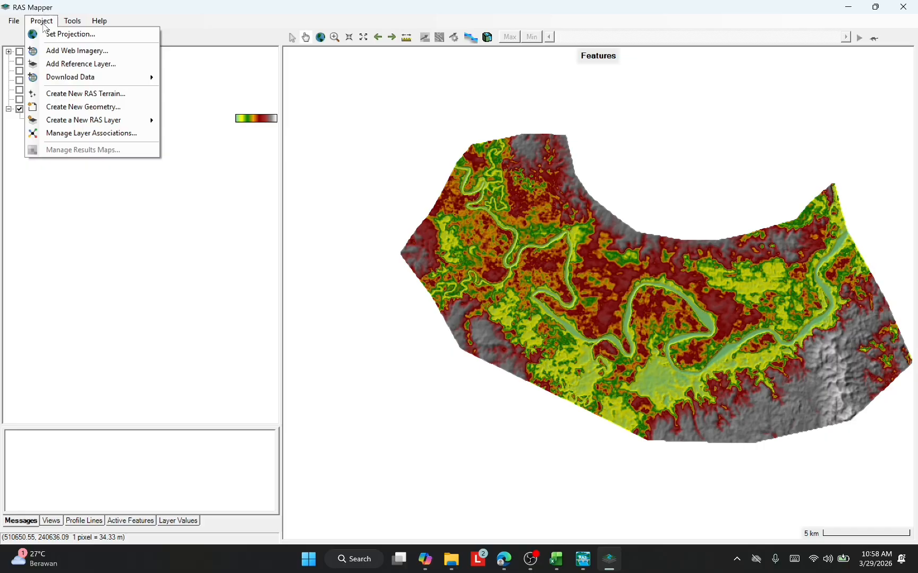
{"action": "left_click", "coordinate": [83, 107]}
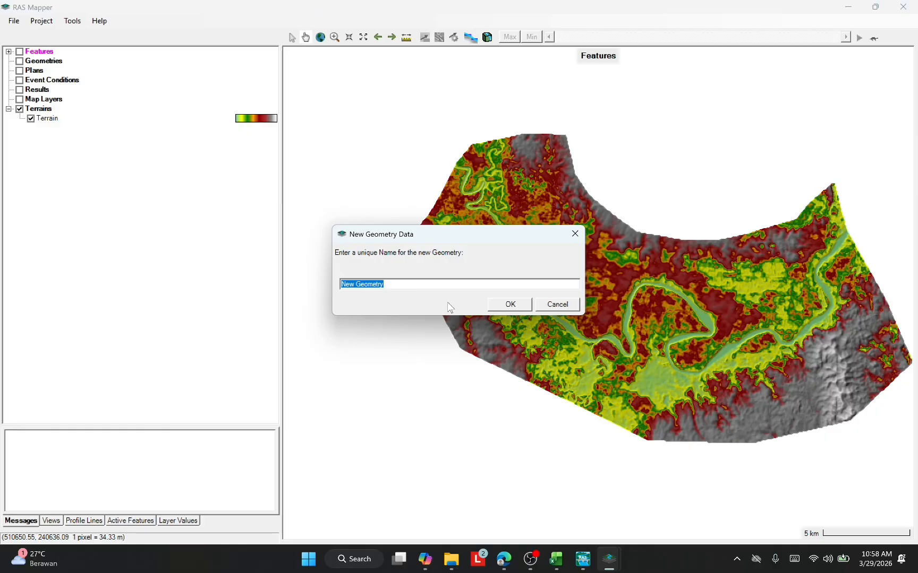
{"action": "left_click", "coordinate": [510, 305]}
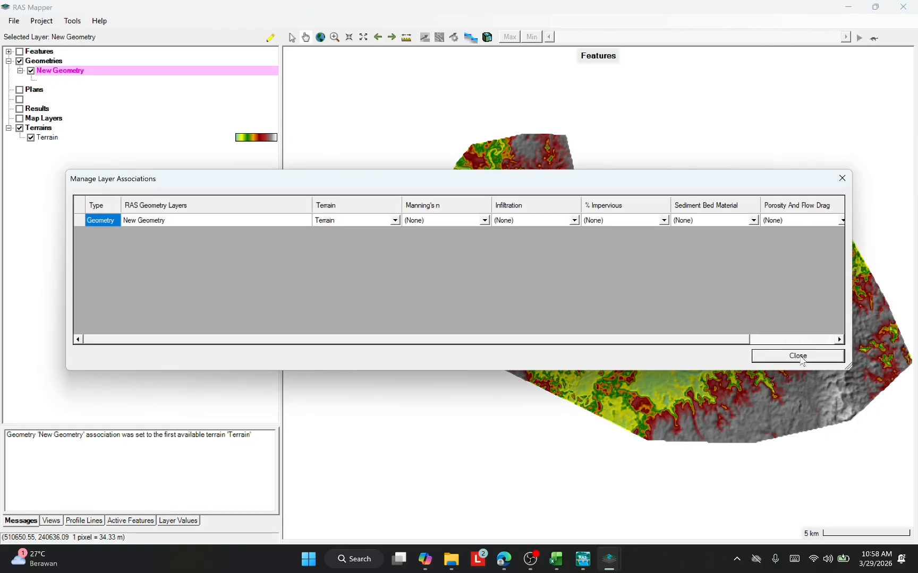
{"action": "left_click", "coordinate": [798, 357]}
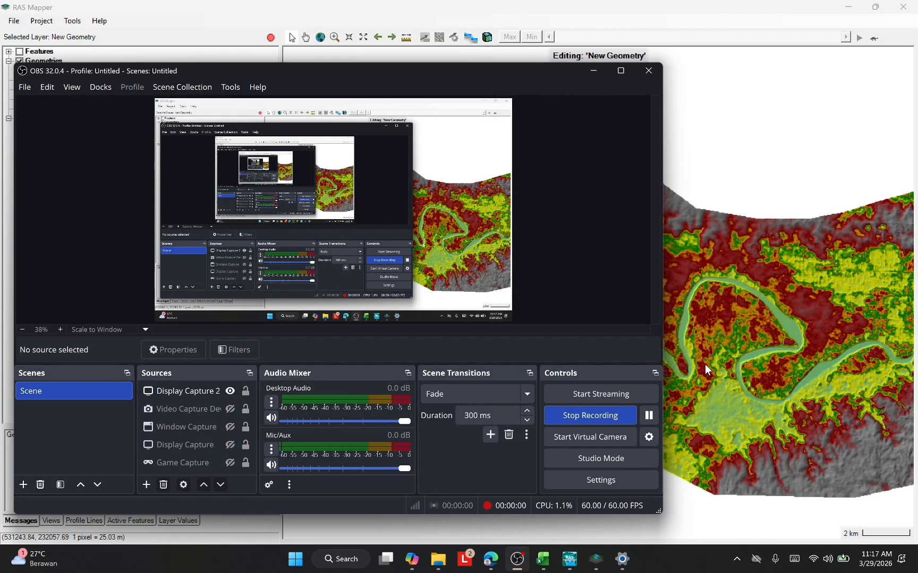
Make the Perimeters layer under 2D Flow Areas of New Geometry the layer being edited
{"action": "left_click", "coordinate": [705, 365]}
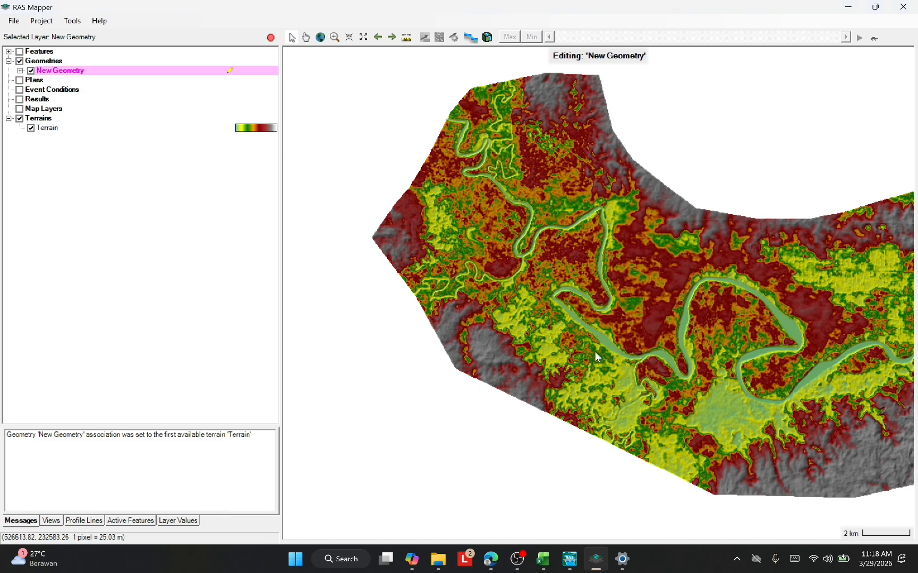
{"action": "left_click", "coordinate": [19, 70]}
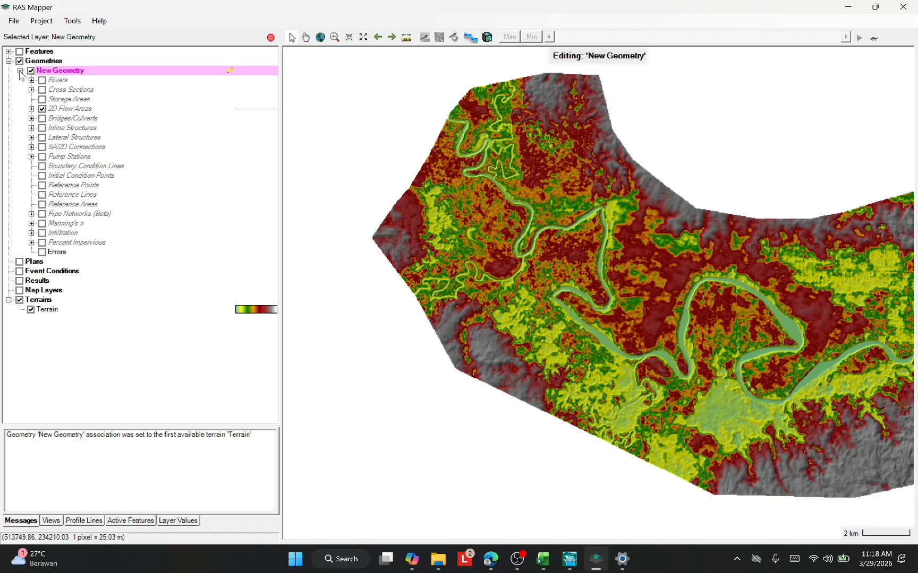
{"action": "left_click", "coordinate": [31, 109]}
{"action": "left_click", "coordinate": [74, 120]}
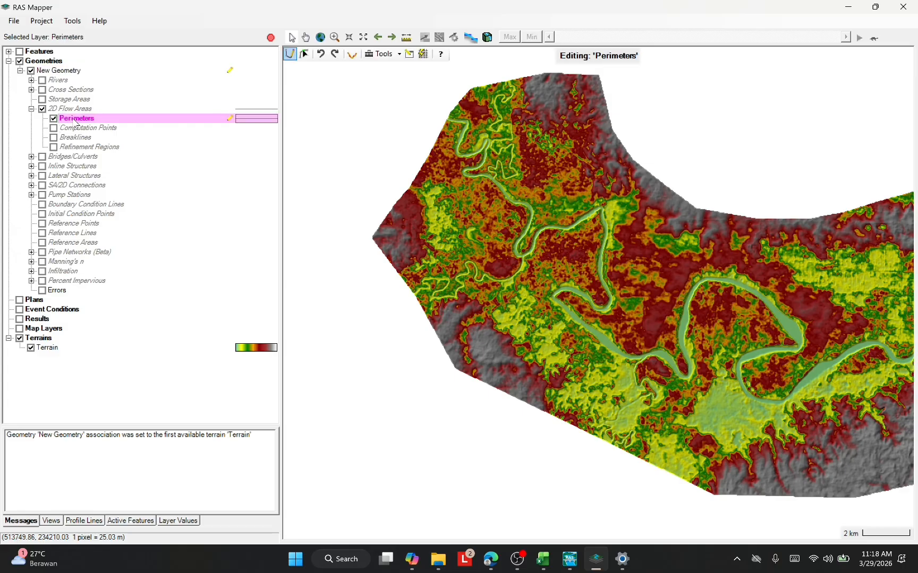
{"action": "double_click", "coordinate": [74, 120]}
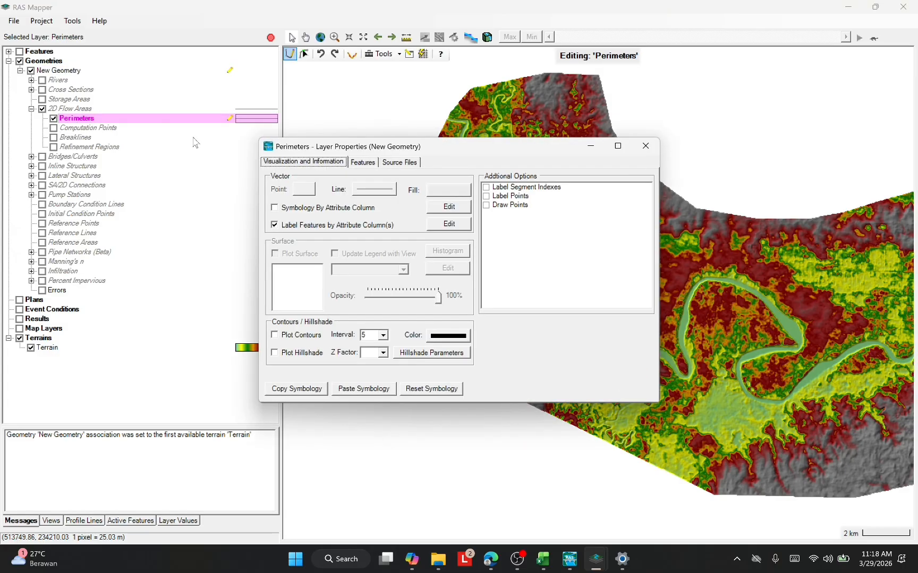
{"action": "left_click", "coordinate": [645, 147]}
Draw a closed 2D flow area perimeter around the central meandering river reach and its floodplain
{"action": "scroll", "coordinate": [642, 248], "scroll_direction": "up", "scroll_amount": 1}
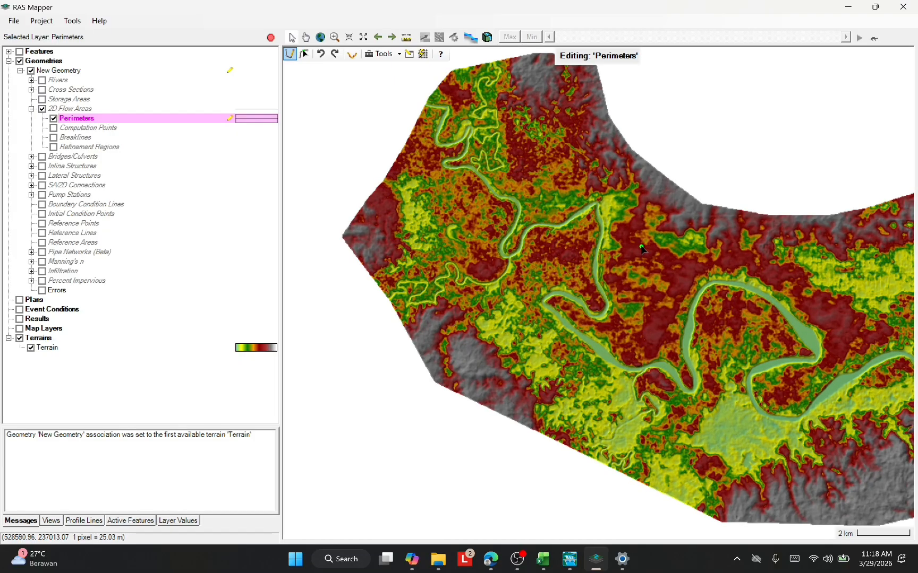
{"action": "scroll", "coordinate": [641, 245], "scroll_direction": "up", "scroll_amount": 1}
{"action": "scroll", "coordinate": [641, 244], "scroll_direction": "up", "scroll_amount": 1}
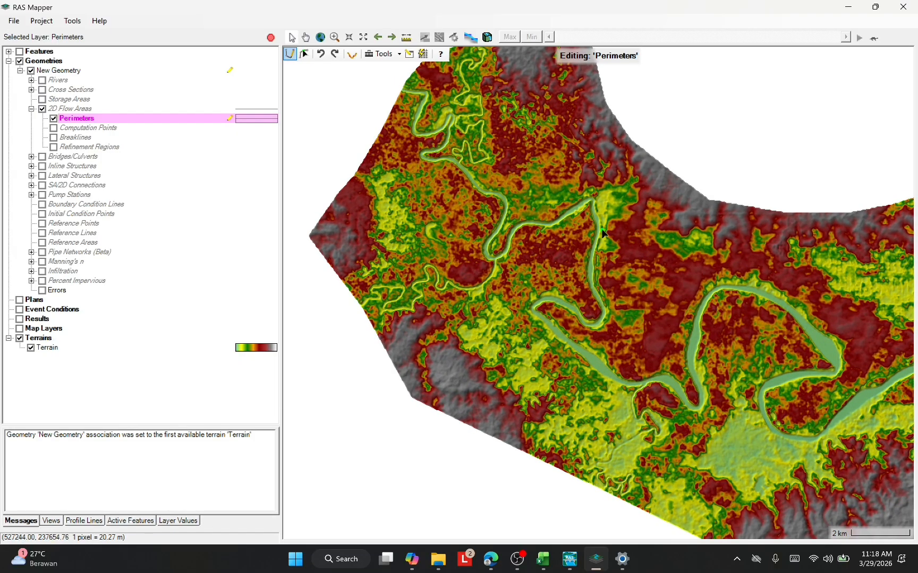
{"action": "left_click", "coordinate": [628, 218]}
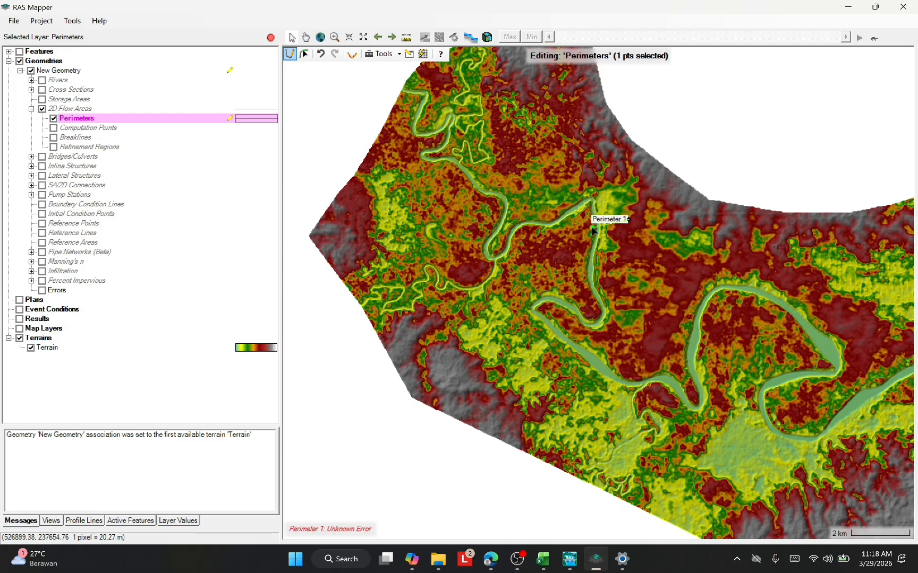
{"action": "left_click", "coordinate": [572, 239]}
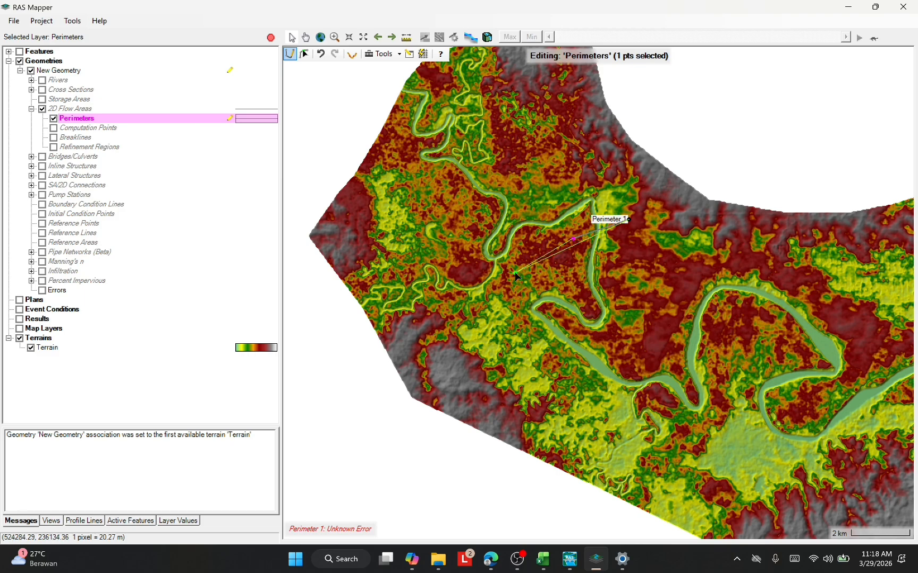
{"action": "left_click", "coordinate": [510, 274]}
{"action": "left_click", "coordinate": [491, 322]}
{"action": "left_click", "coordinate": [532, 385]}
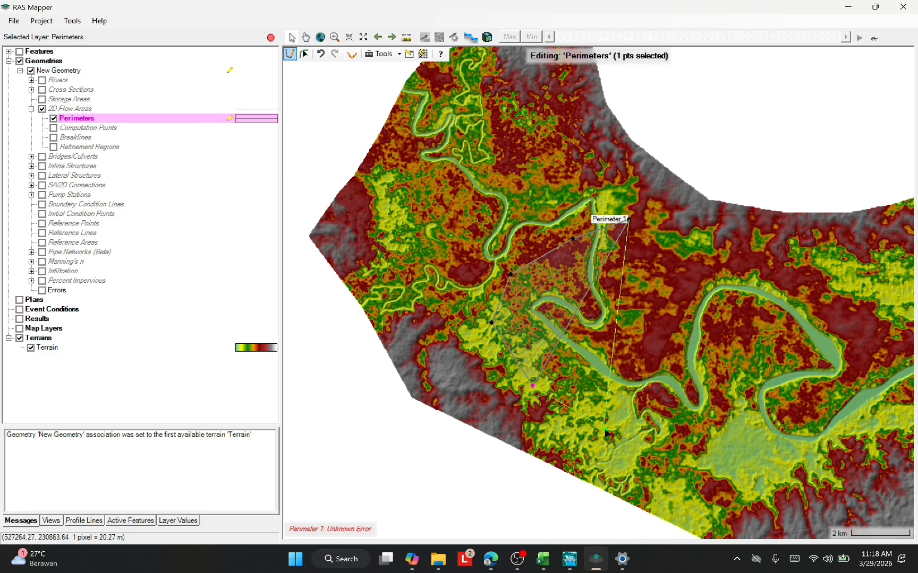
{"action": "left_click", "coordinate": [622, 435]}
{"action": "left_click", "coordinate": [779, 480]}
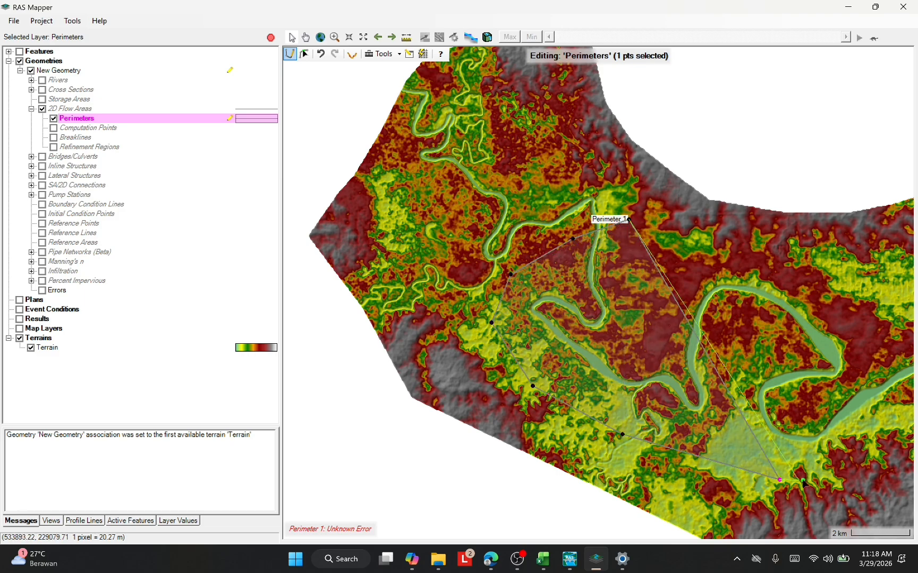
{"action": "left_click", "coordinate": [834, 482]}
{"action": "left_click", "coordinate": [859, 470]}
{"action": "left_click", "coordinate": [896, 428]}
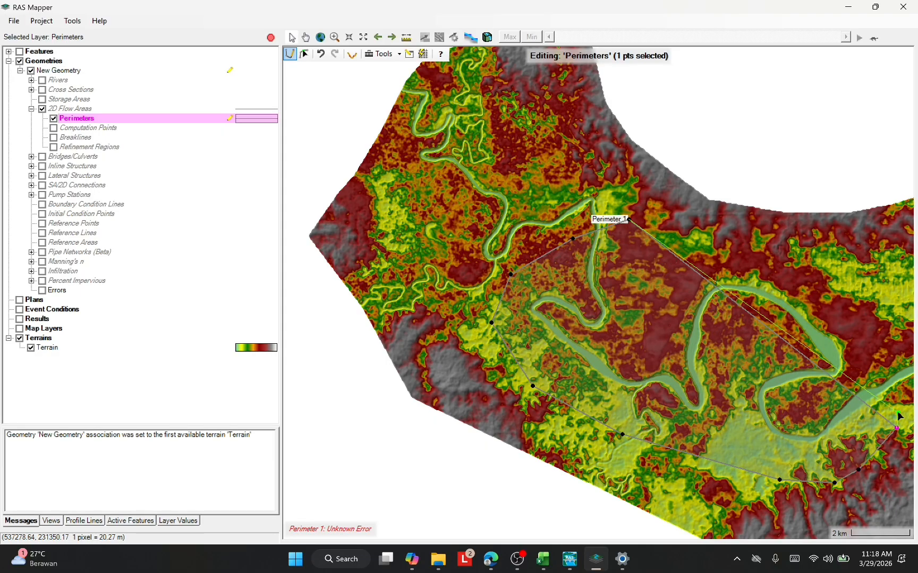
{"action": "left_click", "coordinate": [901, 399]}
{"action": "left_click", "coordinate": [871, 346]}
{"action": "left_click", "coordinate": [844, 285]}
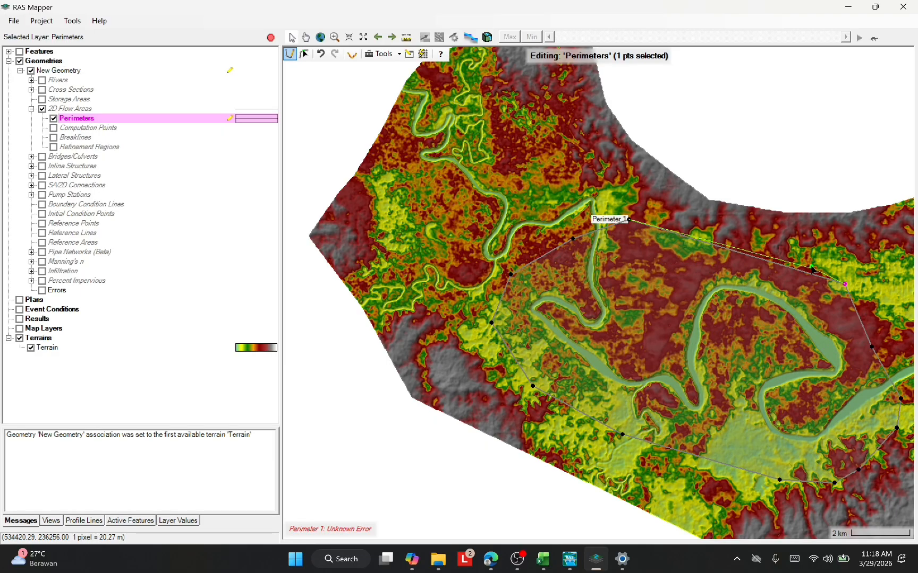
{"action": "left_click", "coordinate": [776, 247]}
{"action": "left_click", "coordinate": [706, 234]}
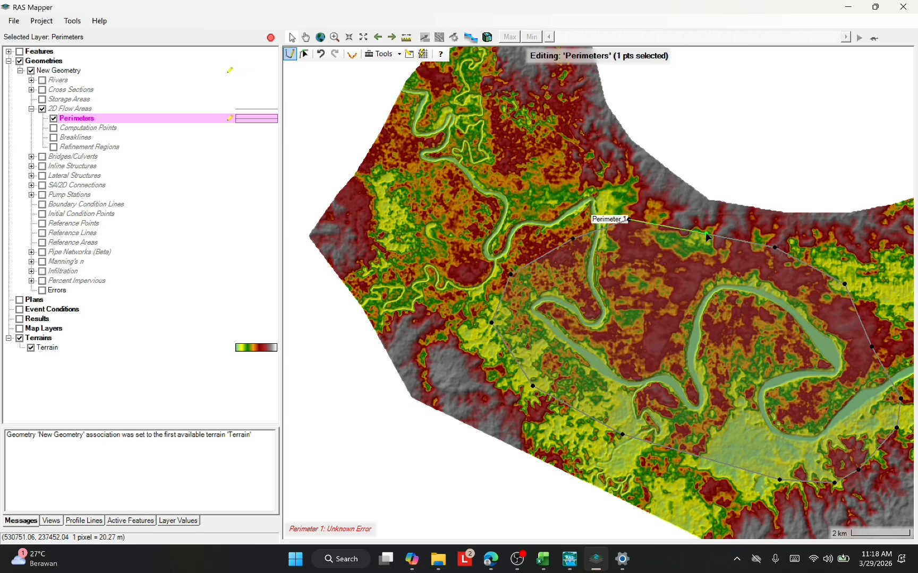
{"action": "double_click", "coordinate": [708, 238]}
Name the perimeter MODEL 2D
{"action": "key", "text": "BackSpace"}
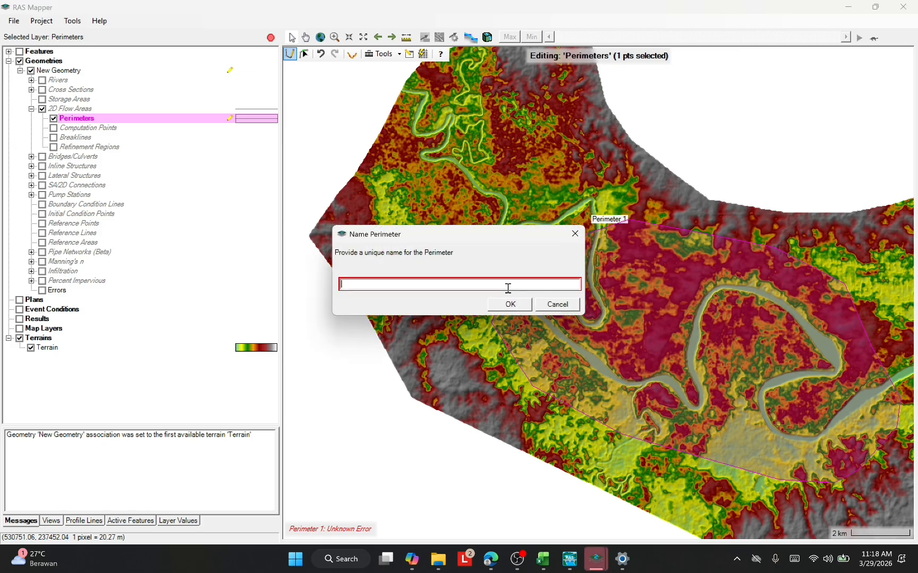
{"action": "type", "text": "MODEL 2D"}
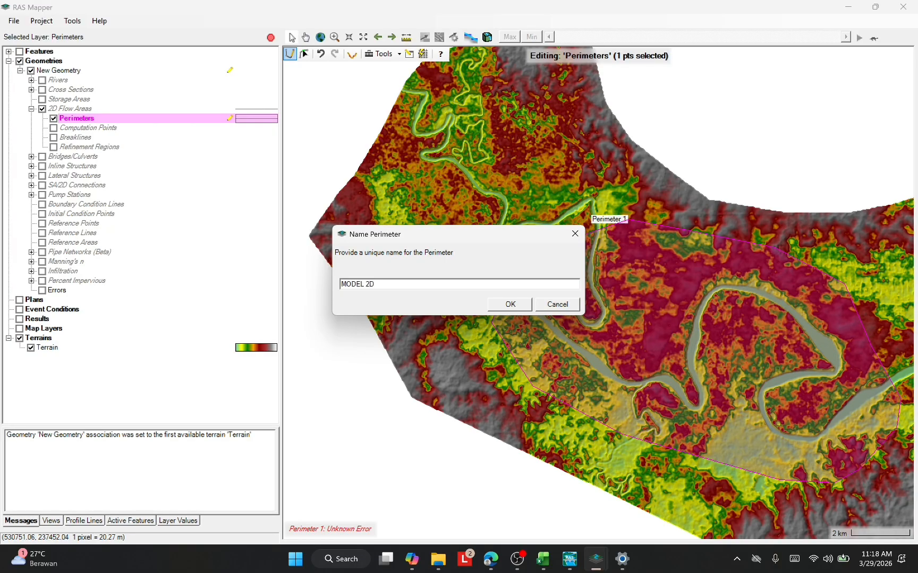
{"action": "left_click", "coordinate": [511, 306]}
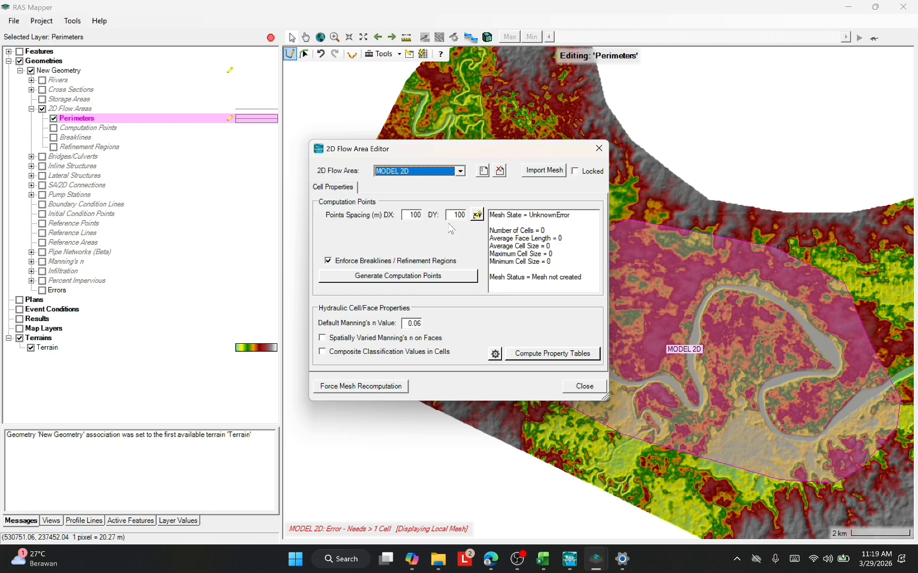
Generate the MODEL 2D computation points at 100 m spacing and set the default Manning's n value to 0.035
{"action": "left_click", "coordinate": [411, 214]}
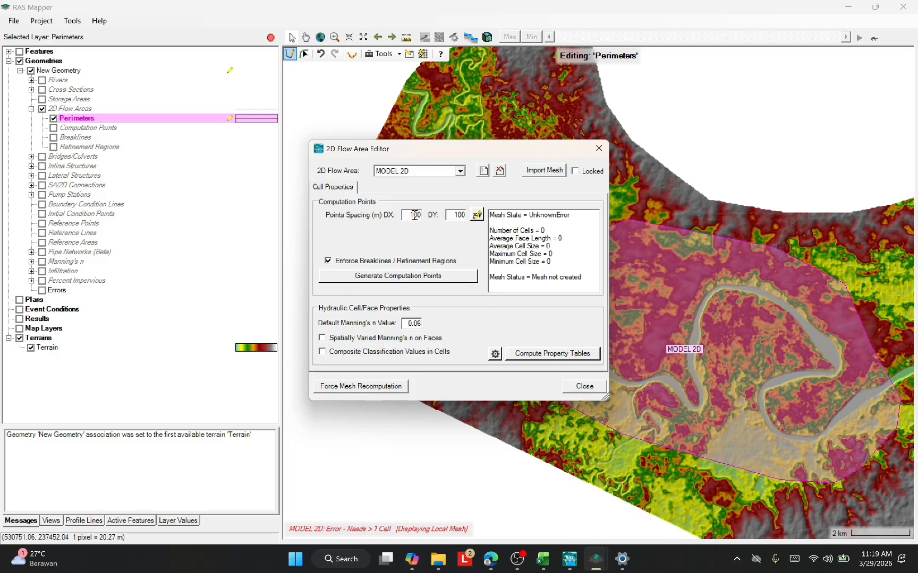
{"action": "left_click", "coordinate": [412, 276]}
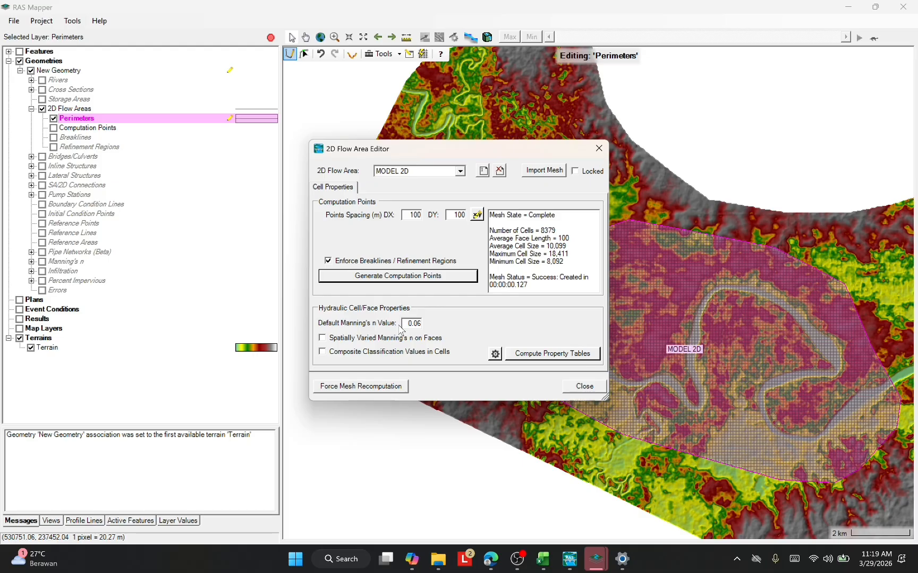
{"action": "left_click", "coordinate": [416, 323]}
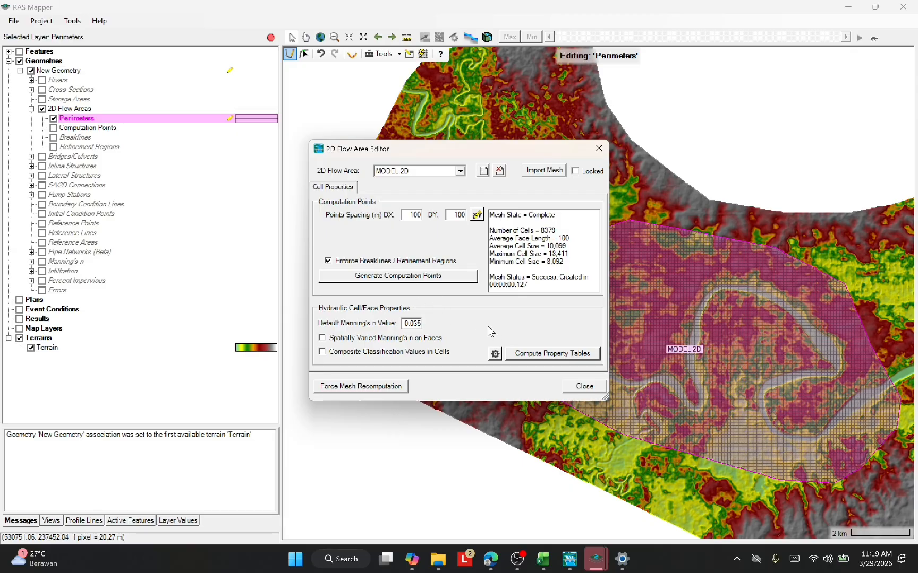
{"action": "left_click", "coordinate": [584, 387]}
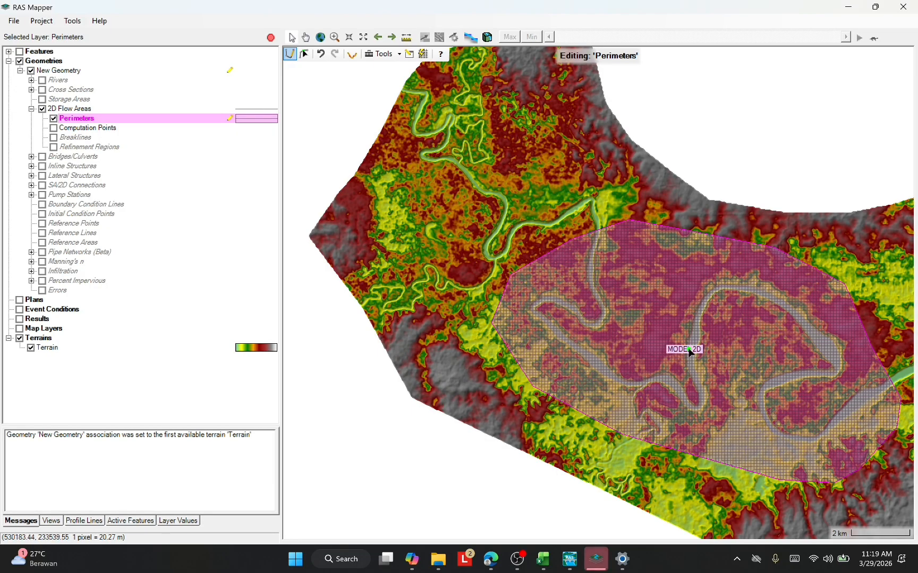
Examine the mesh cells along the river bends inside the MODEL 2D area
{"action": "scroll", "coordinate": [689, 351], "scroll_direction": "up", "scroll_amount": 3}
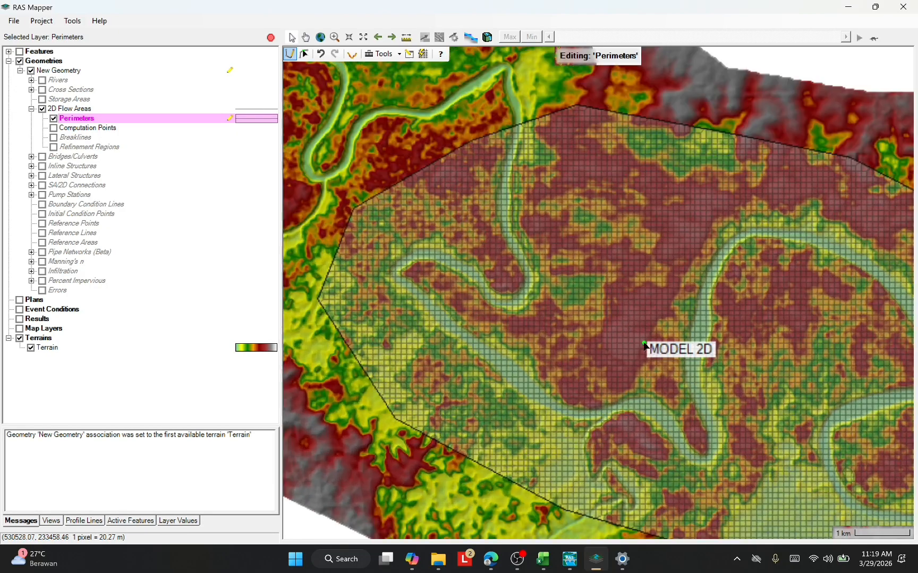
{"action": "scroll", "coordinate": [644, 345], "scroll_direction": "down", "scroll_amount": 2}
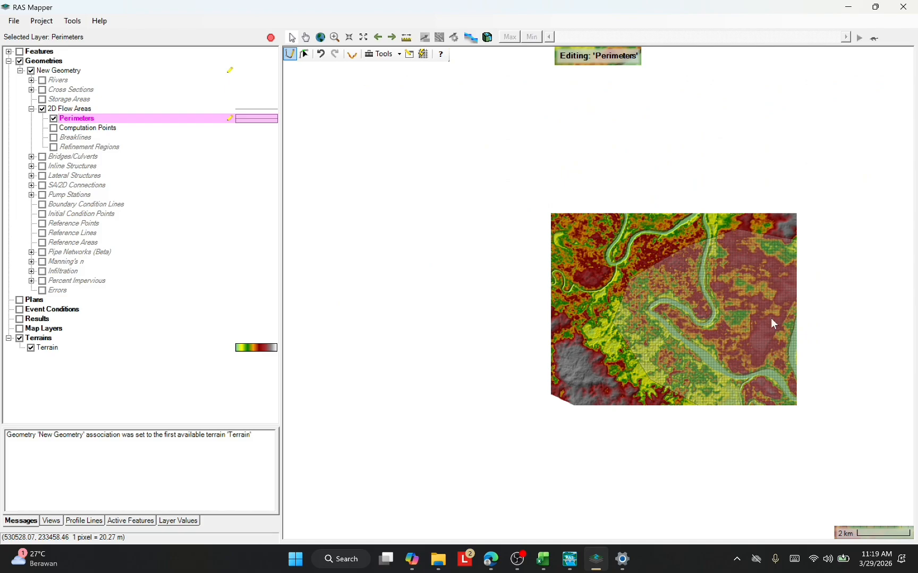
{"action": "scroll", "coordinate": [773, 322], "scroll_direction": "up", "scroll_amount": 3}
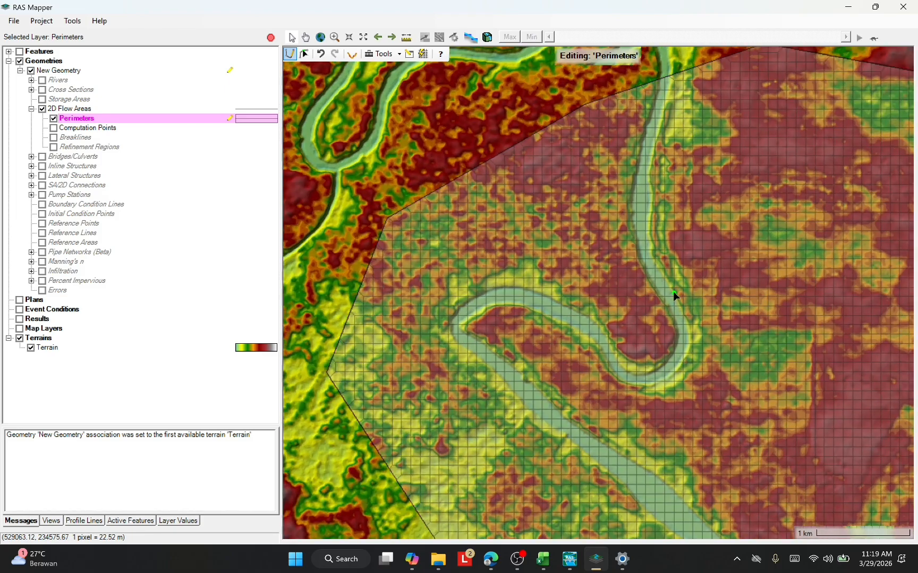
{"action": "scroll", "coordinate": [655, 272], "scroll_direction": "up", "scroll_amount": 2}
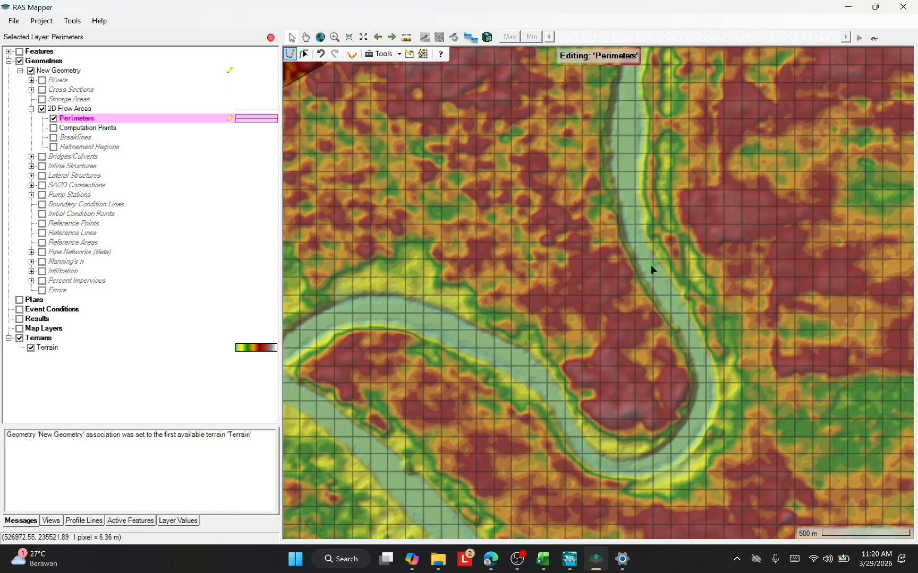
{"action": "scroll", "coordinate": [653, 281], "scroll_direction": "down", "scroll_amount": 3}
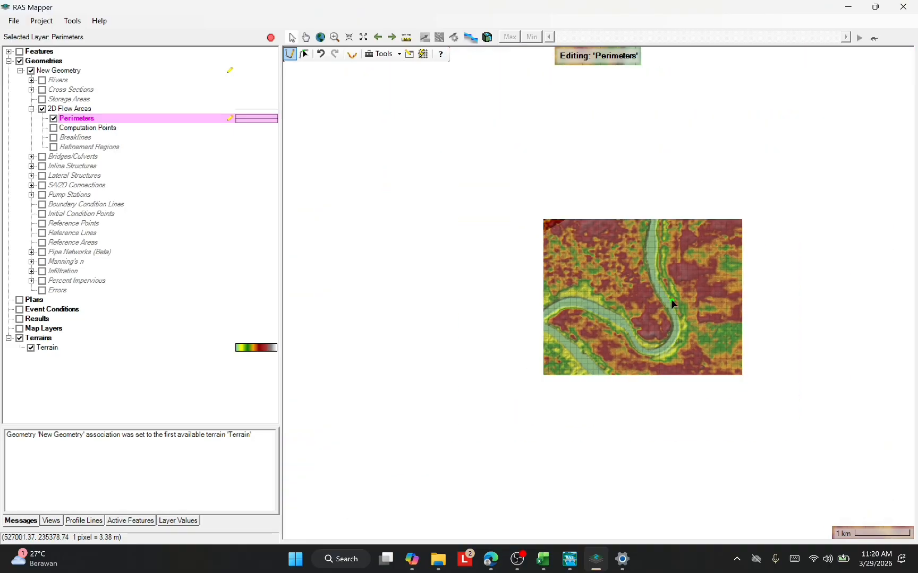
{"action": "scroll", "coordinate": [708, 292], "scroll_direction": "up", "scroll_amount": 2}
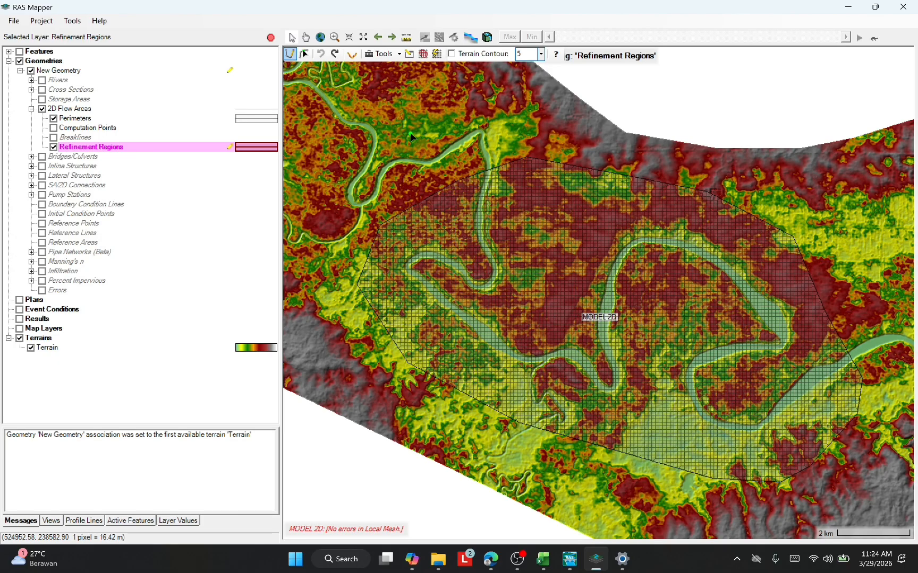
Start a refinement region just inside the northern perimeter and trace the river's east bank down around the outside of the first southern bend
{"action": "double_click", "coordinate": [119, 148]}
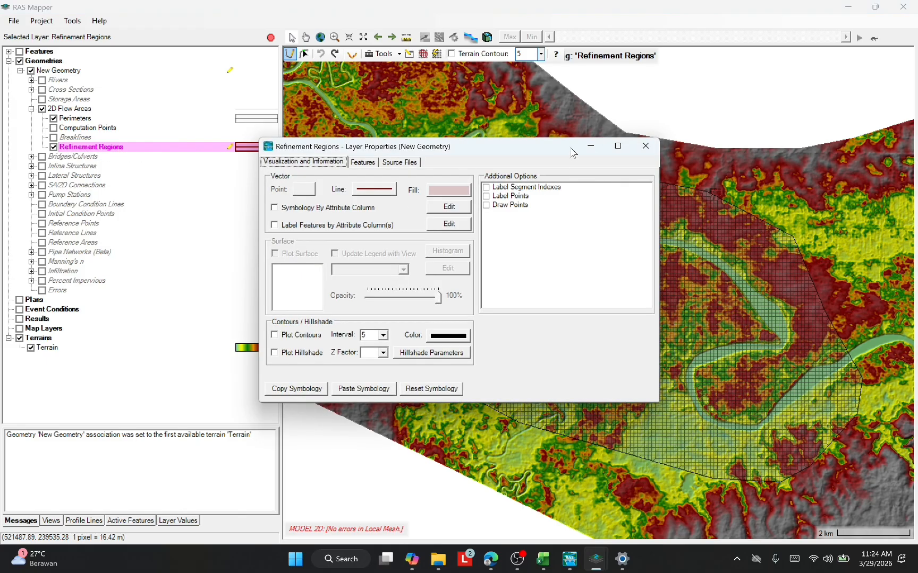
{"action": "left_click", "coordinate": [660, 139]}
{"action": "scroll", "coordinate": [505, 179], "scroll_direction": "up", "scroll_amount": 2}
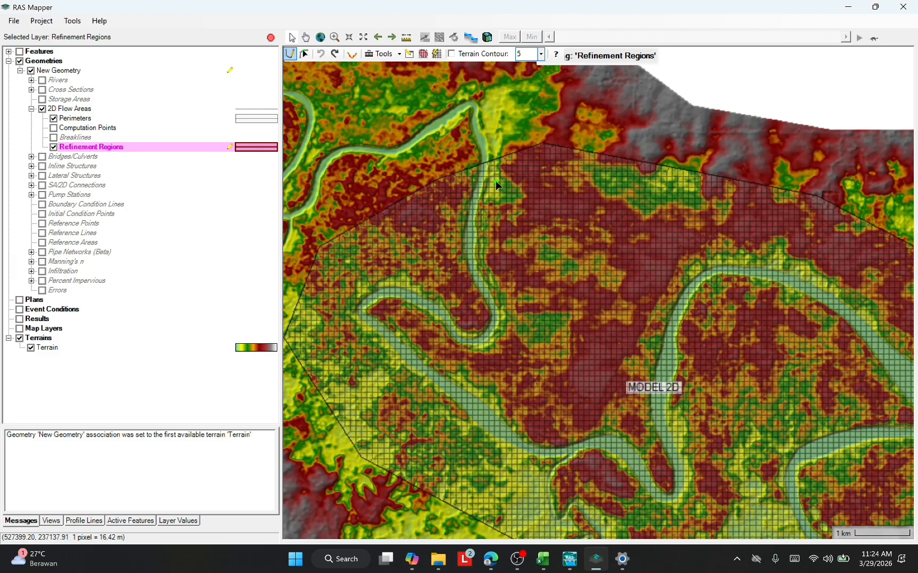
{"action": "scroll", "coordinate": [492, 173], "scroll_direction": "up", "scroll_amount": 1}
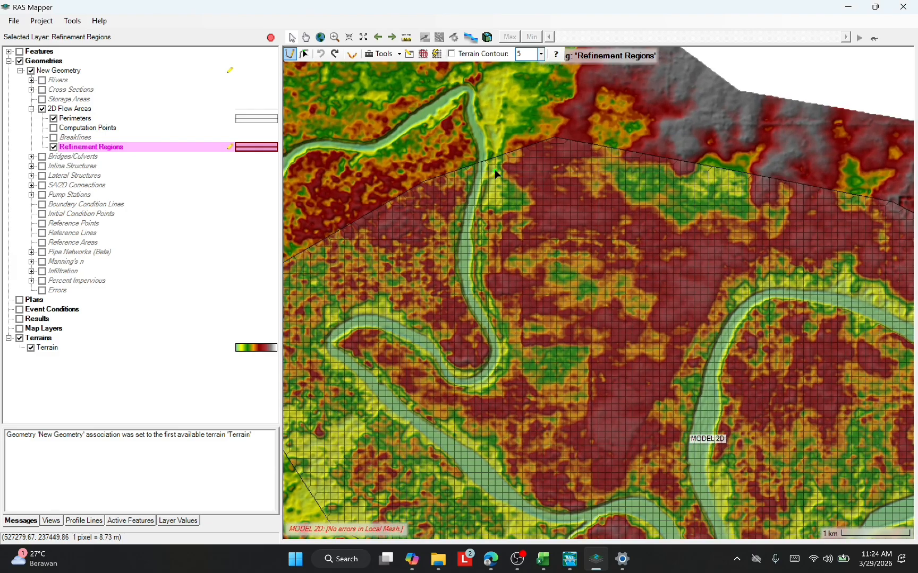
{"action": "left_click", "coordinate": [498, 171]}
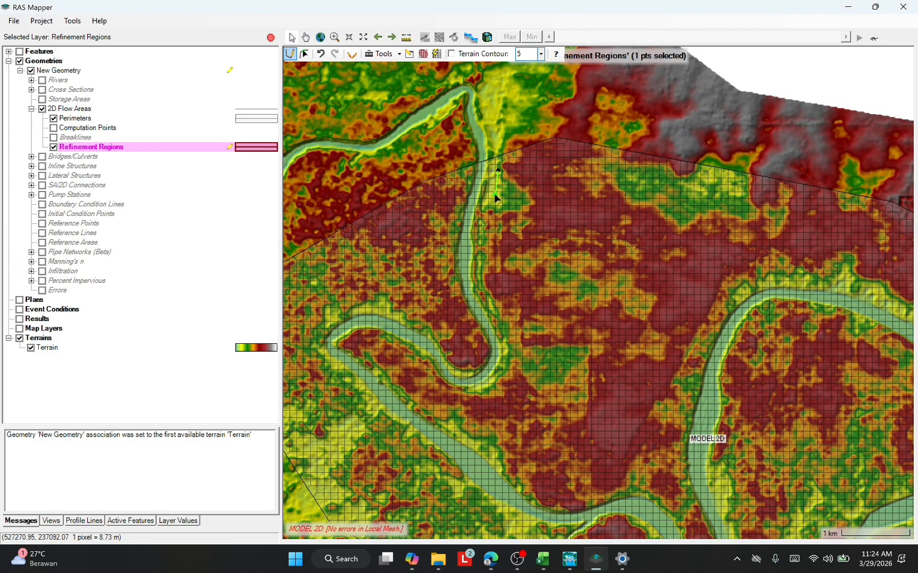
{"action": "left_click", "coordinate": [493, 194]}
{"action": "left_click", "coordinate": [484, 275]}
{"action": "left_click", "coordinate": [494, 300]}
{"action": "left_click", "coordinate": [509, 335]}
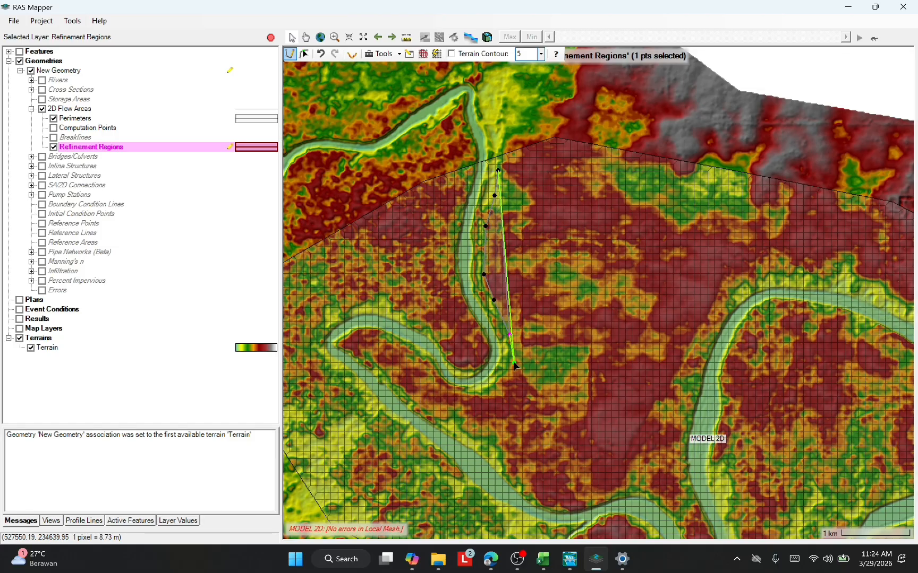
{"action": "left_click", "coordinate": [514, 364]}
{"action": "left_click", "coordinate": [496, 385]}
{"action": "left_click", "coordinate": [479, 395]}
{"action": "left_click", "coordinate": [457, 397]}
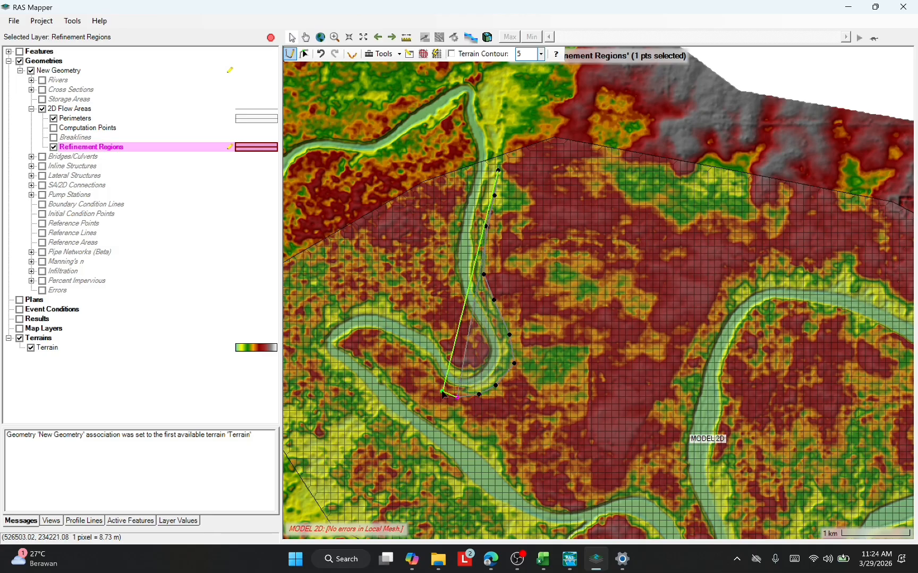
Continue the refinement region outline northwest along the river's inner bank to the inside tip of the western bend
{"action": "left_click", "coordinate": [437, 383]}
{"action": "left_click", "coordinate": [429, 373]}
{"action": "left_click", "coordinate": [417, 359]}
{"action": "left_click", "coordinate": [398, 347]}
{"action": "left_click", "coordinate": [379, 337]}
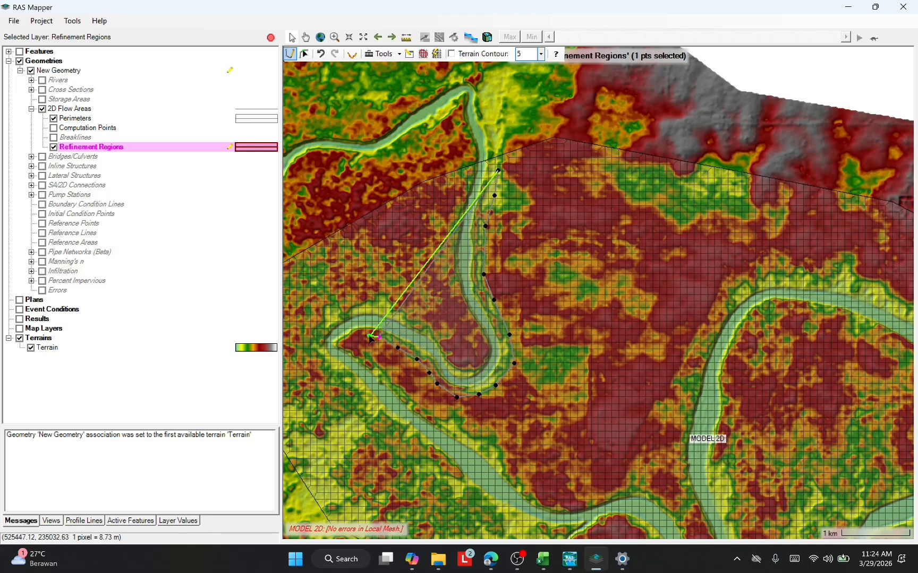
{"action": "left_click", "coordinate": [362, 336]}
{"action": "left_click", "coordinate": [357, 348]}
Trace the refinement region outline southeast along the river's north bank from the western bend to the neck of the narrow southern peninsula
{"action": "left_click", "coordinate": [372, 365]}
{"action": "left_click", "coordinate": [396, 381]}
{"action": "left_click", "coordinate": [413, 392]}
{"action": "left_click", "coordinate": [426, 402]}
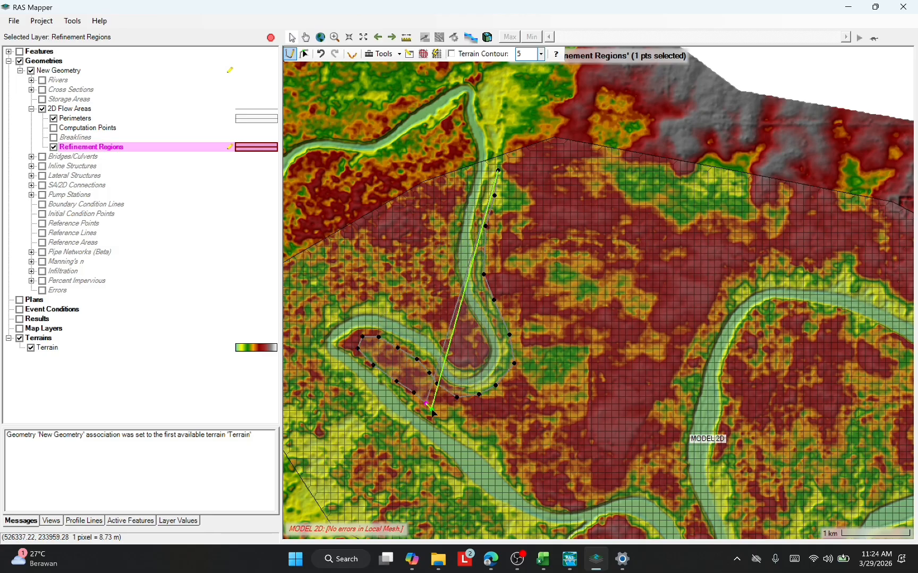
{"action": "left_click", "coordinate": [443, 420]}
{"action": "left_click", "coordinate": [466, 434]}
{"action": "left_click", "coordinate": [489, 452]}
{"action": "left_click", "coordinate": [499, 468]}
{"action": "left_click", "coordinate": [519, 485]}
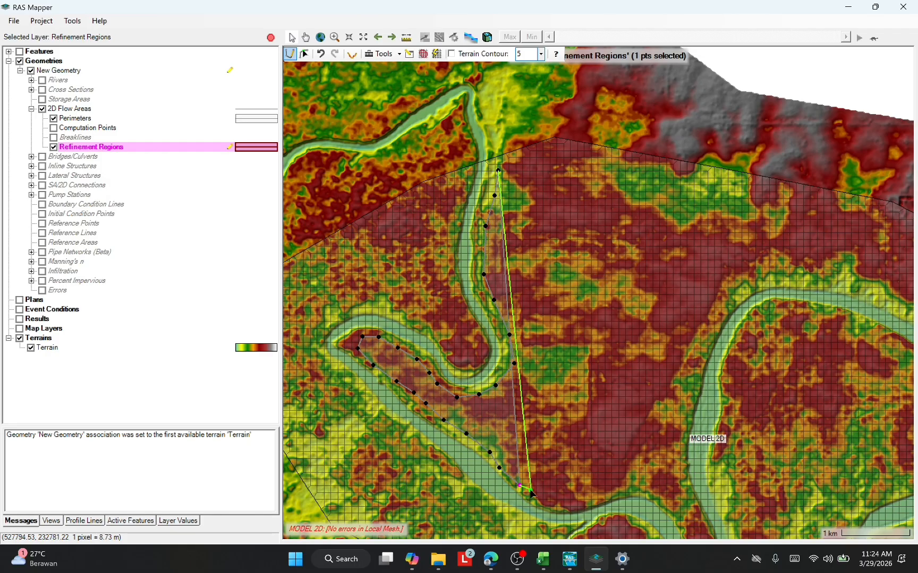
{"action": "left_click", "coordinate": [533, 495]}
{"action": "left_click", "coordinate": [562, 503]}
{"action": "left_click", "coordinate": [571, 503]}
{"action": "left_click", "coordinate": [591, 495]}
{"action": "left_click", "coordinate": [595, 494]}
{"action": "left_click", "coordinate": [618, 485]}
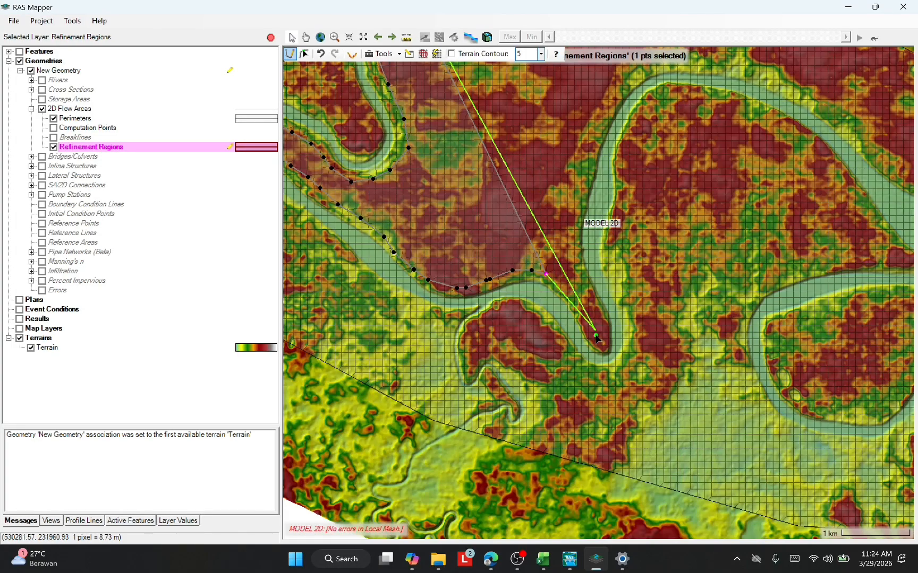
Carry the refinement region outline around the tip of the narrow peninsula inside the central southern bend
{"action": "left_click", "coordinate": [561, 298]}
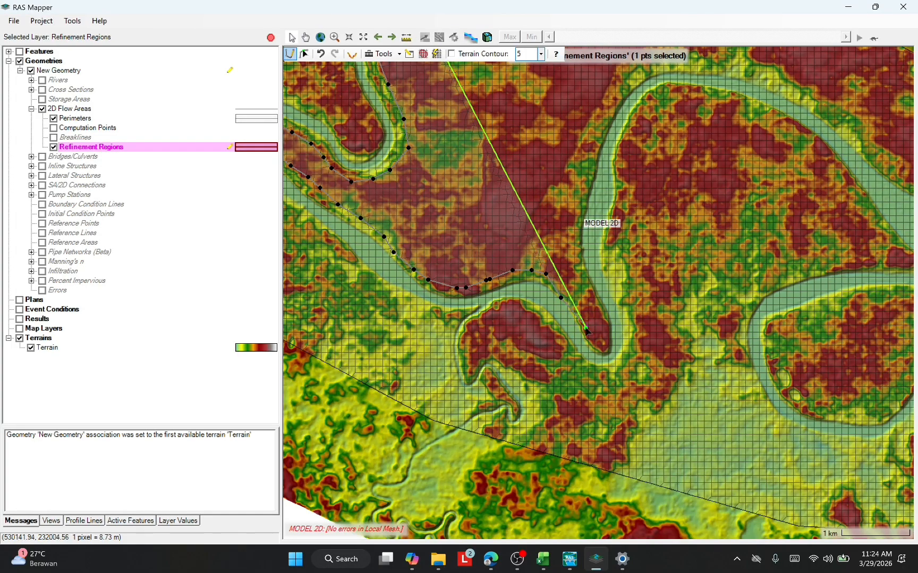
{"action": "left_click", "coordinate": [586, 327]}
{"action": "left_click", "coordinate": [600, 344]}
{"action": "left_click", "coordinate": [608, 335]}
{"action": "left_click", "coordinate": [594, 309]}
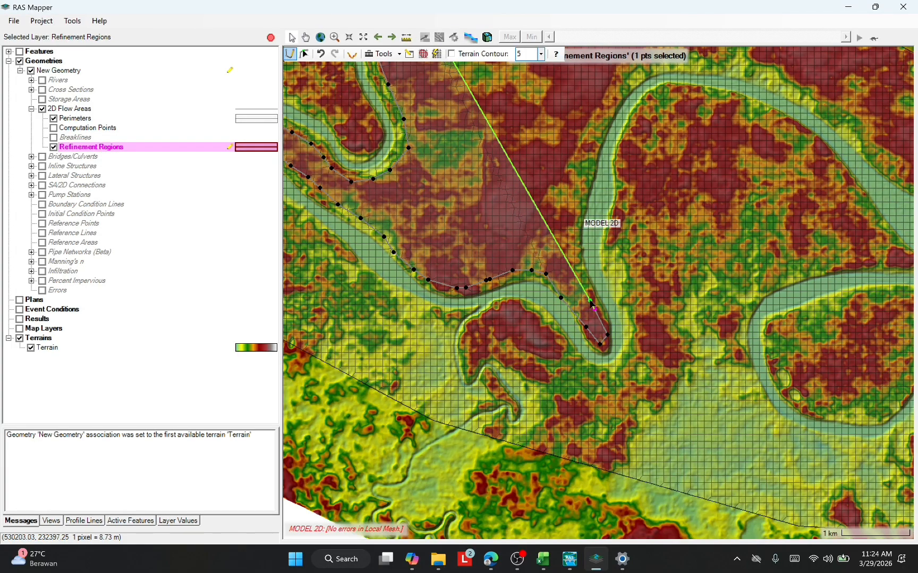
Trace the refinement region outline north along the west bank of the central reach to the start of the large northern bend
{"action": "left_click", "coordinate": [578, 274]}
{"action": "left_click", "coordinate": [572, 259]}
{"action": "left_click", "coordinate": [569, 239]}
{"action": "left_click", "coordinate": [572, 213]}
{"action": "left_click", "coordinate": [577, 194]}
{"action": "left_click", "coordinate": [587, 178]}
{"action": "left_click", "coordinate": [592, 162]}
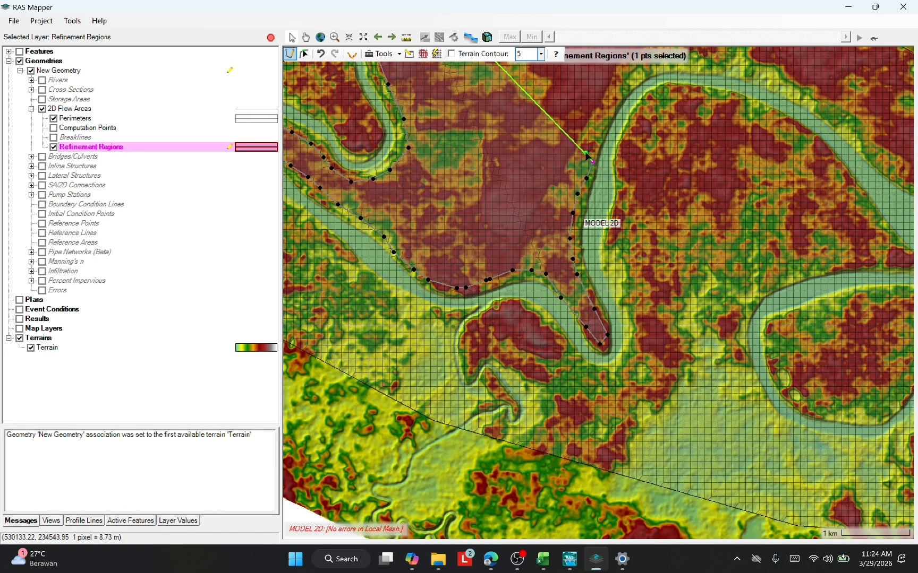
{"action": "left_click", "coordinate": [601, 127]}
{"action": "left_click", "coordinate": [613, 98]}
{"action": "left_click", "coordinate": [621, 83]}
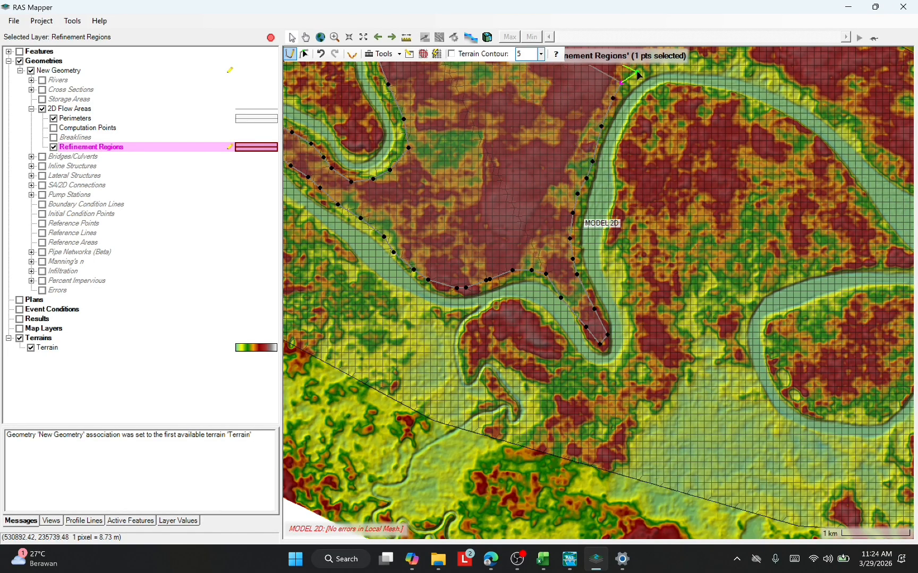
Trace the refinement region outline over the top of the large northern bend and southeast along its outer bank
{"action": "left_click", "coordinate": [638, 72]}
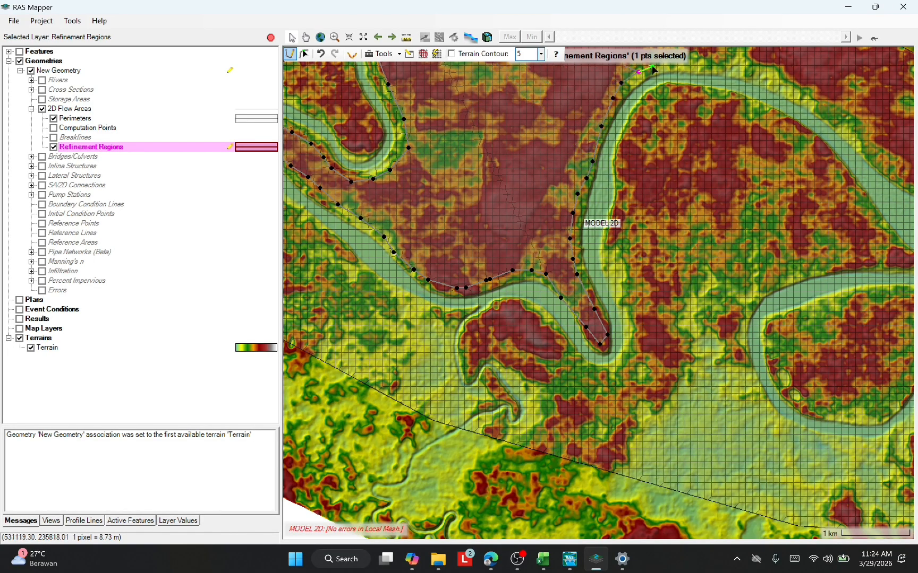
{"action": "left_click", "coordinate": [721, 69]}
{"action": "left_click", "coordinate": [748, 69]}
{"action": "left_click", "coordinate": [781, 86]}
{"action": "left_click", "coordinate": [808, 101]}
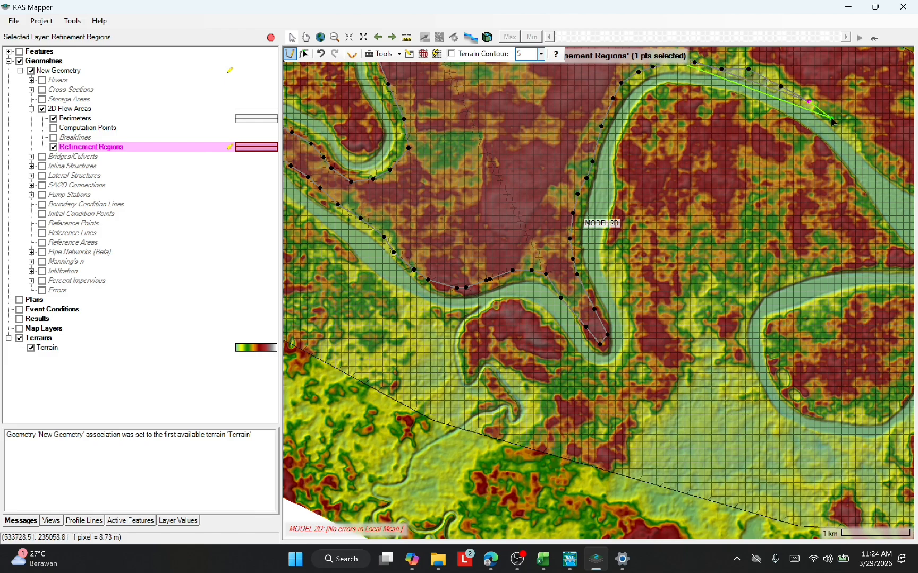
{"action": "left_click", "coordinate": [834, 118]}
{"action": "left_click", "coordinate": [861, 141]}
{"action": "left_click", "coordinate": [881, 160]}
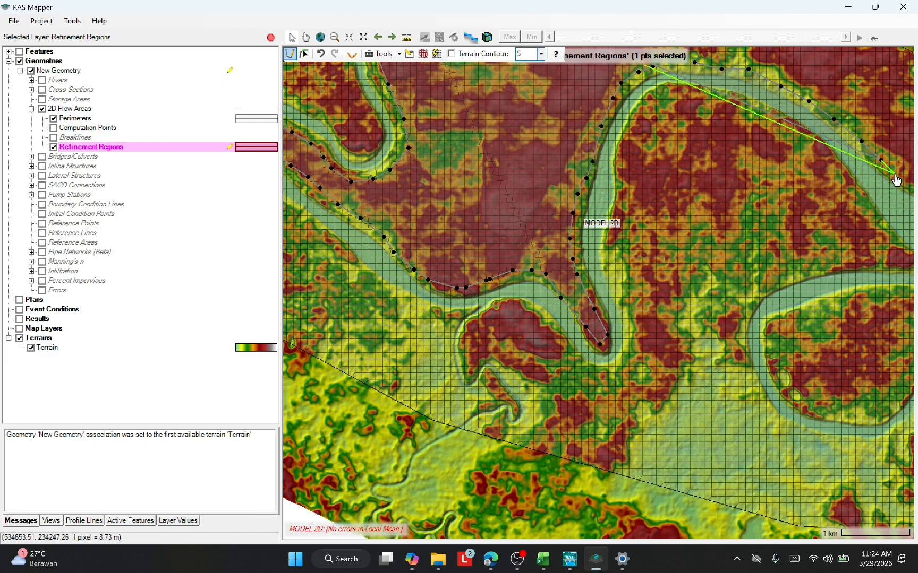
{"action": "left_click", "coordinate": [895, 174]}
{"action": "right_click", "coordinate": [913, 277]}
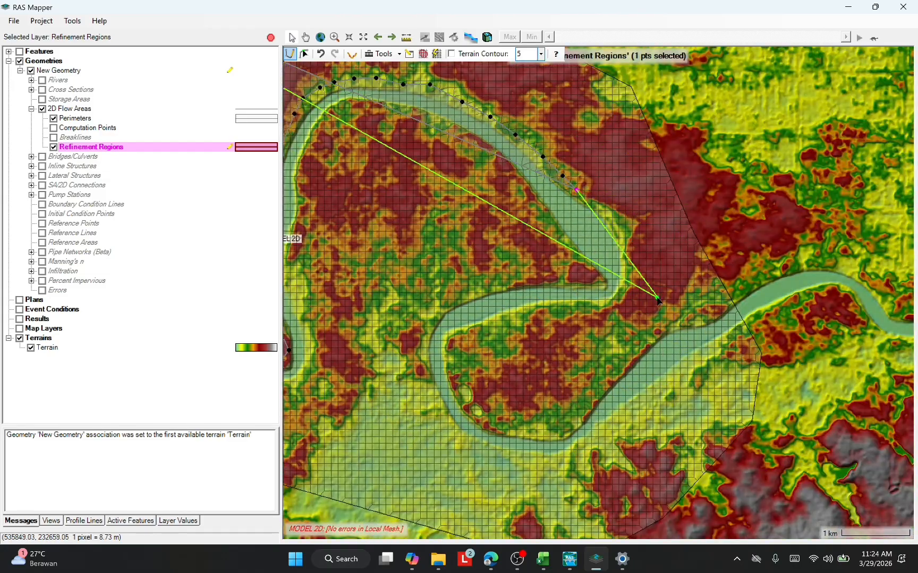
{"action": "left_click", "coordinate": [601, 205]}
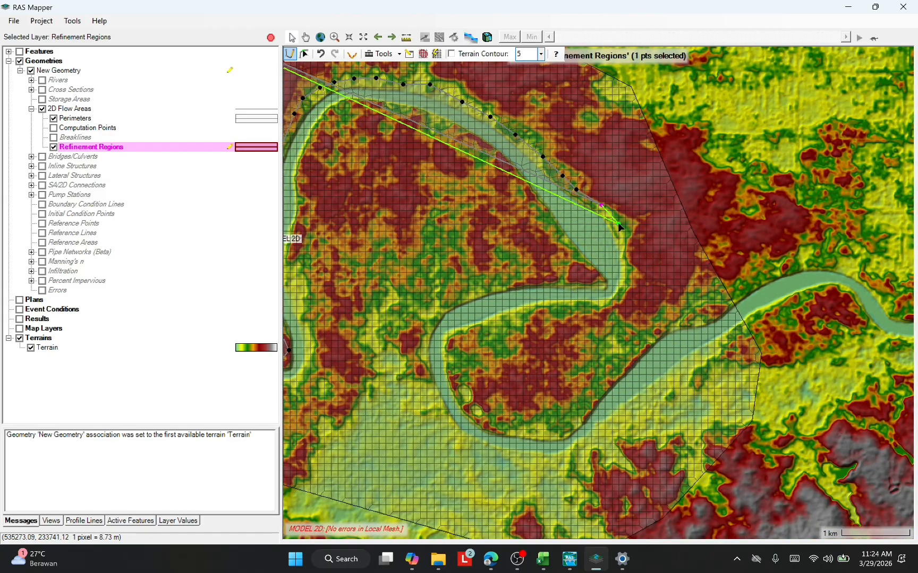
Carry the refinement region outline around the outside of the sharp eastern bend and west along the river's south bank
{"action": "left_click", "coordinate": [617, 226]}
{"action": "left_click", "coordinate": [627, 258]}
{"action": "left_click", "coordinate": [620, 292]}
{"action": "left_click", "coordinate": [595, 310]}
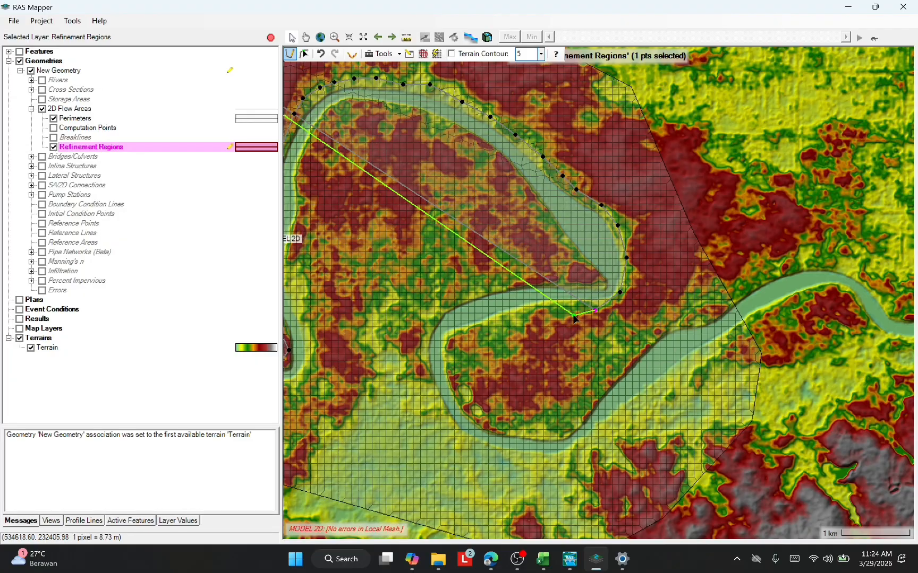
{"action": "left_click", "coordinate": [572, 317]}
{"action": "left_click", "coordinate": [536, 312]}
{"action": "left_click", "coordinate": [509, 319]}
{"action": "left_click", "coordinate": [487, 324]}
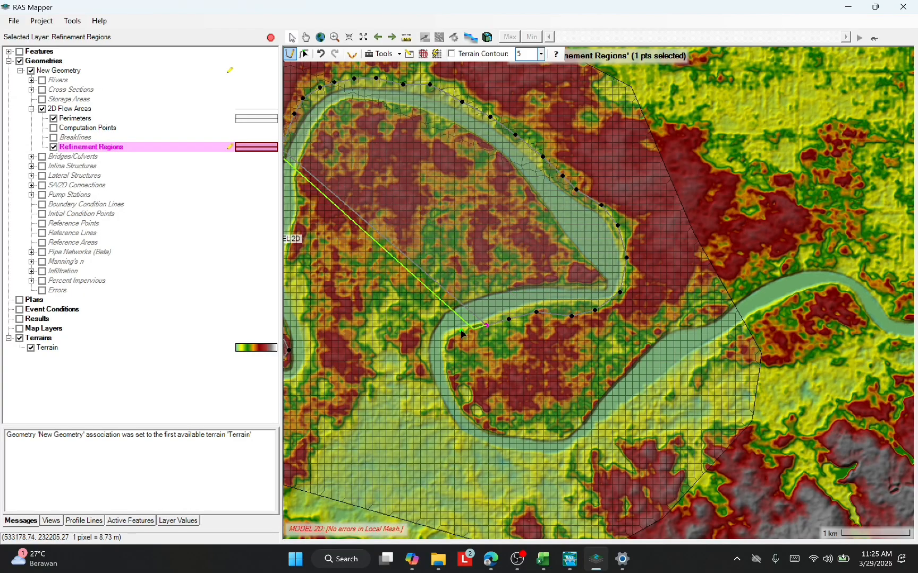
Trace the refinement region outline along the inner bank of the southeastern loop, from its western side to its southern bottom
{"action": "left_click", "coordinate": [461, 331]}
{"action": "left_click", "coordinate": [451, 342]}
{"action": "left_click", "coordinate": [451, 365]}
{"action": "left_click", "coordinate": [460, 393]}
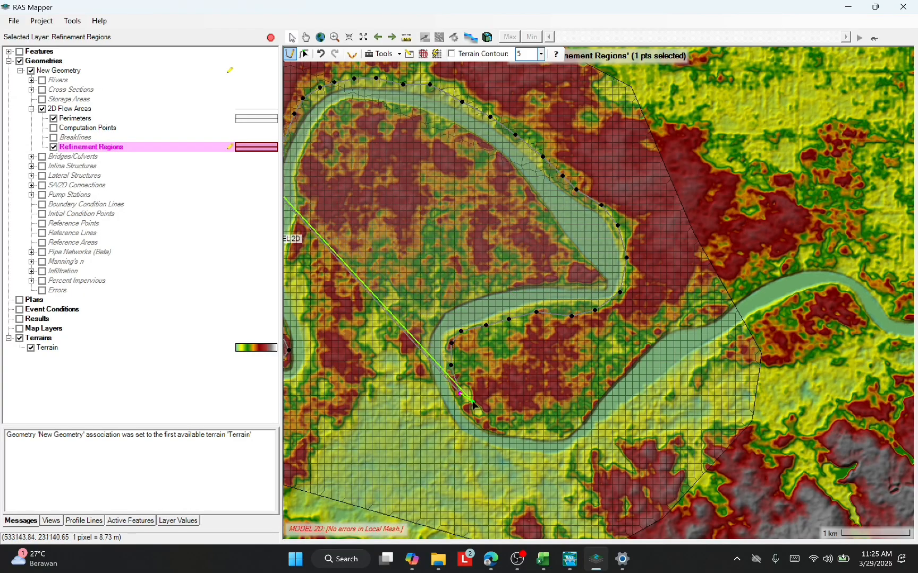
{"action": "left_click", "coordinate": [482, 418]}
{"action": "left_click", "coordinate": [501, 425]}
{"action": "left_click", "coordinate": [535, 428]}
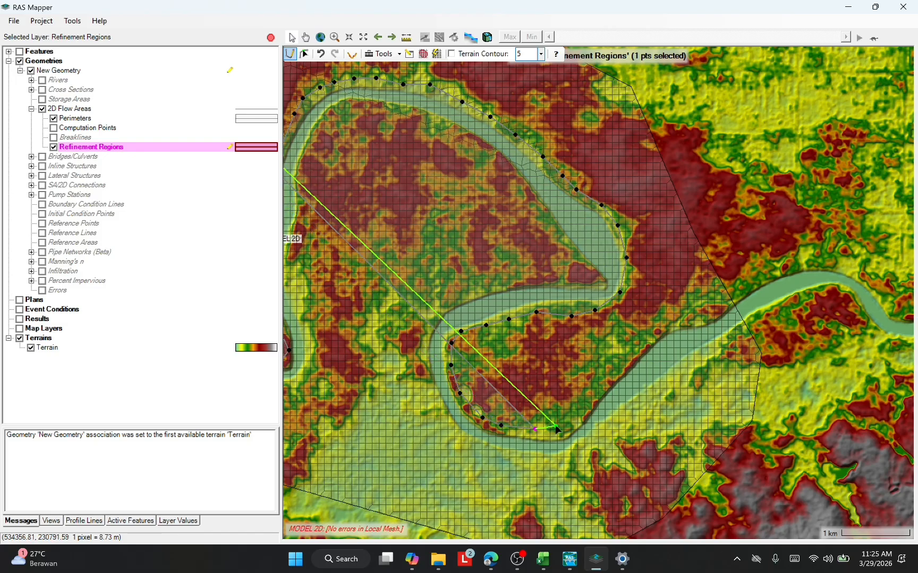
Extend the refinement region outline northeast along the north bank of the outlet reach to the eastern perimeter
{"action": "left_click", "coordinate": [557, 425]}
{"action": "left_click", "coordinate": [574, 413]}
{"action": "left_click", "coordinate": [593, 392]}
{"action": "left_click", "coordinate": [613, 375]}
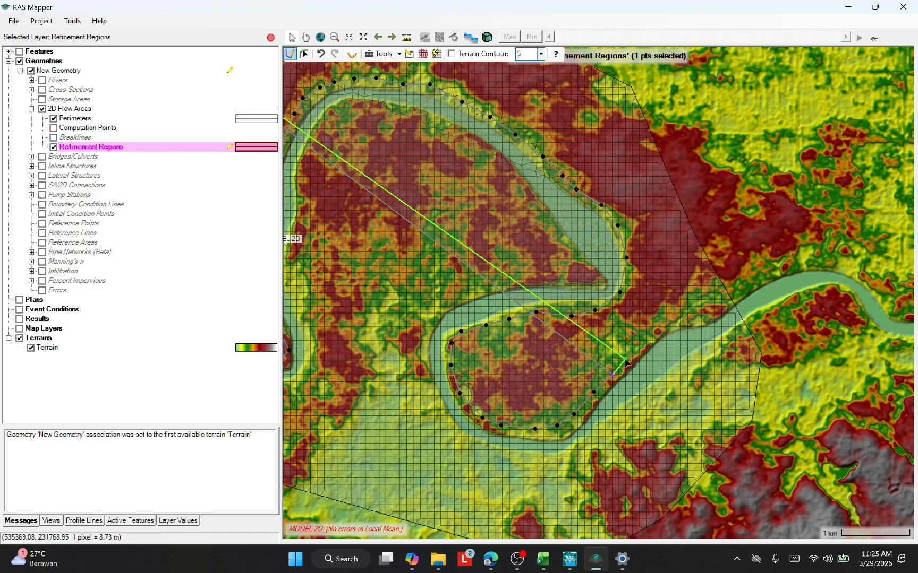
{"action": "left_click", "coordinate": [635, 353]}
{"action": "left_click", "coordinate": [657, 337]}
{"action": "left_click", "coordinate": [676, 324]}
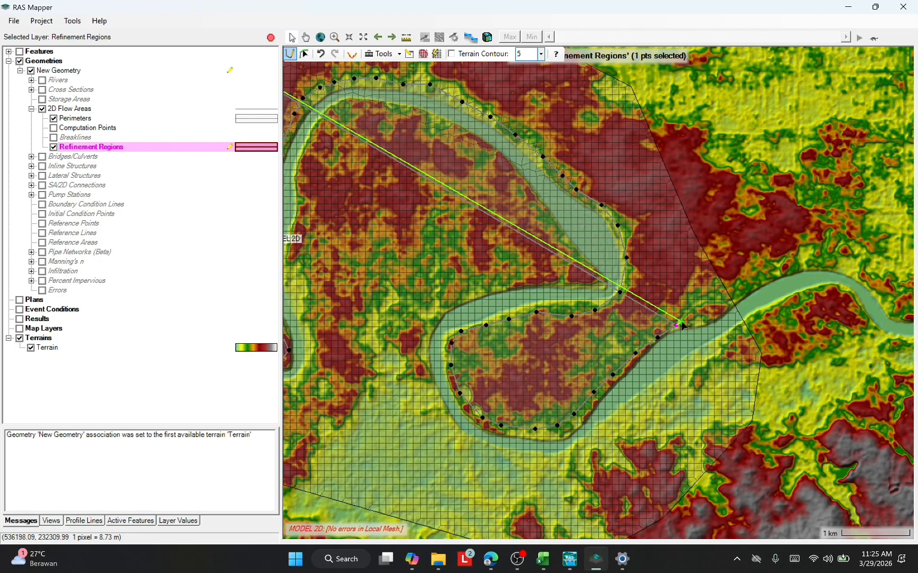
{"action": "left_click", "coordinate": [685, 322]}
{"action": "left_click", "coordinate": [703, 317]}
{"action": "left_click", "coordinate": [723, 303]}
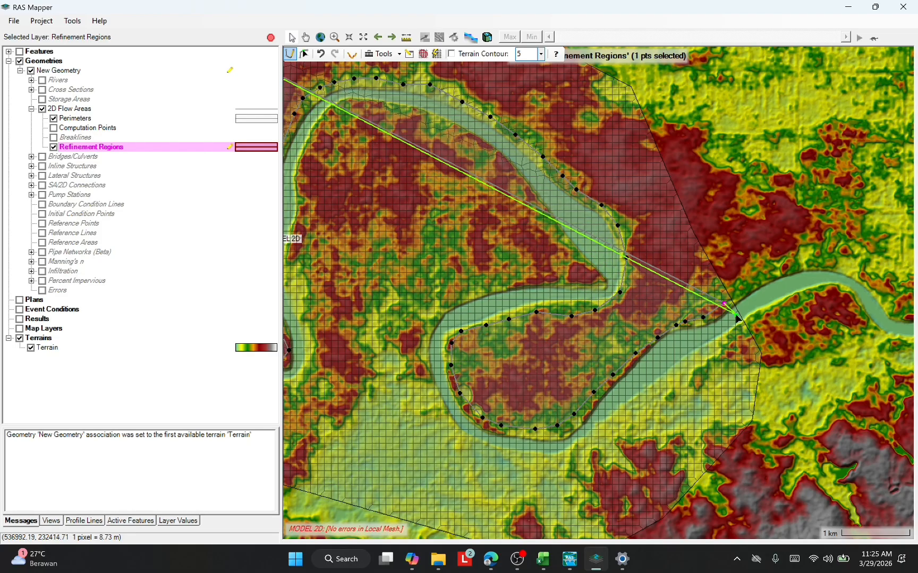
Cross the river just inside the eastern perimeter and trace the refinement region outline back southwest along the outlet reach's south bank
{"action": "left_click", "coordinate": [741, 328]}
{"action": "left_click", "coordinate": [733, 336]}
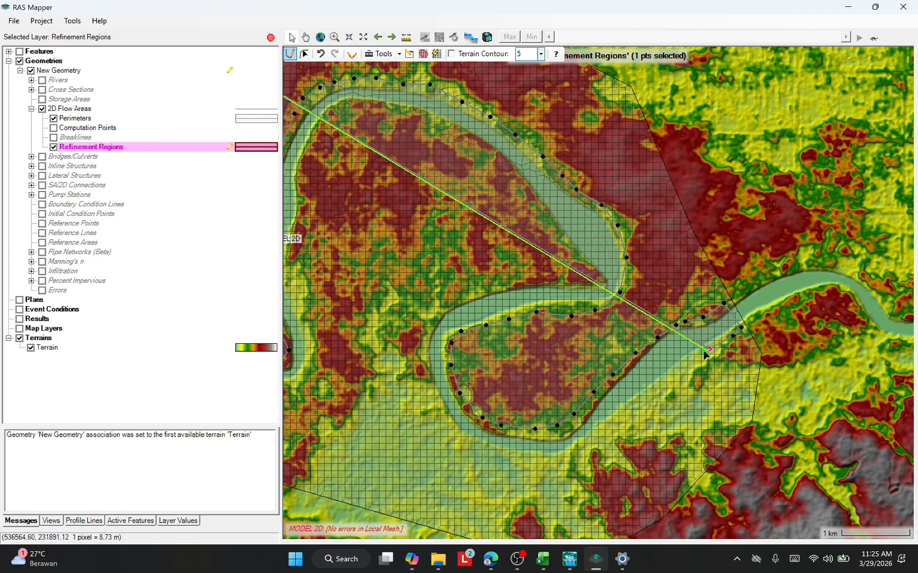
{"action": "left_click", "coordinate": [709, 349]}
{"action": "left_click", "coordinate": [692, 365]}
{"action": "left_click", "coordinate": [668, 379]}
{"action": "left_click", "coordinate": [651, 396]}
{"action": "left_click", "coordinate": [640, 408]}
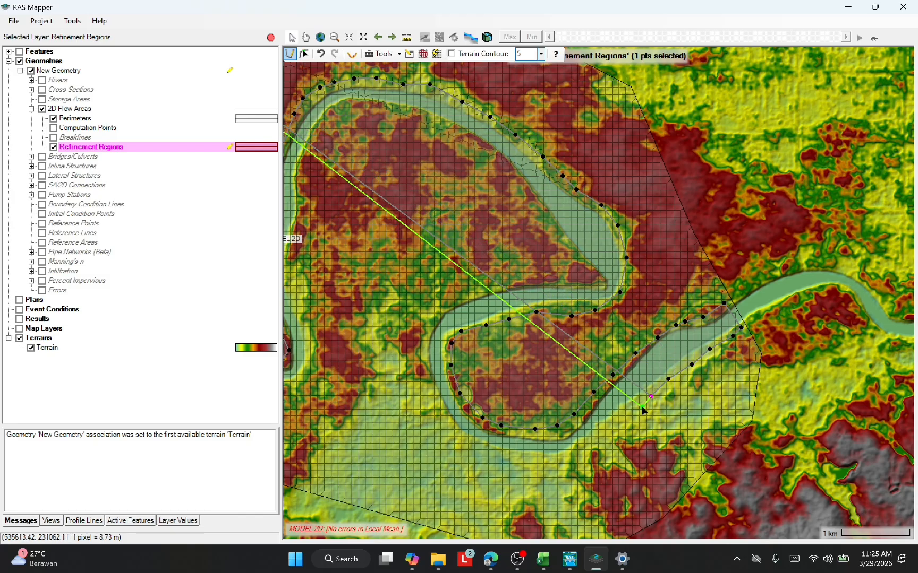
{"action": "left_click", "coordinate": [618, 425]}
{"action": "left_click", "coordinate": [595, 440]}
{"action": "left_click", "coordinate": [582, 451]}
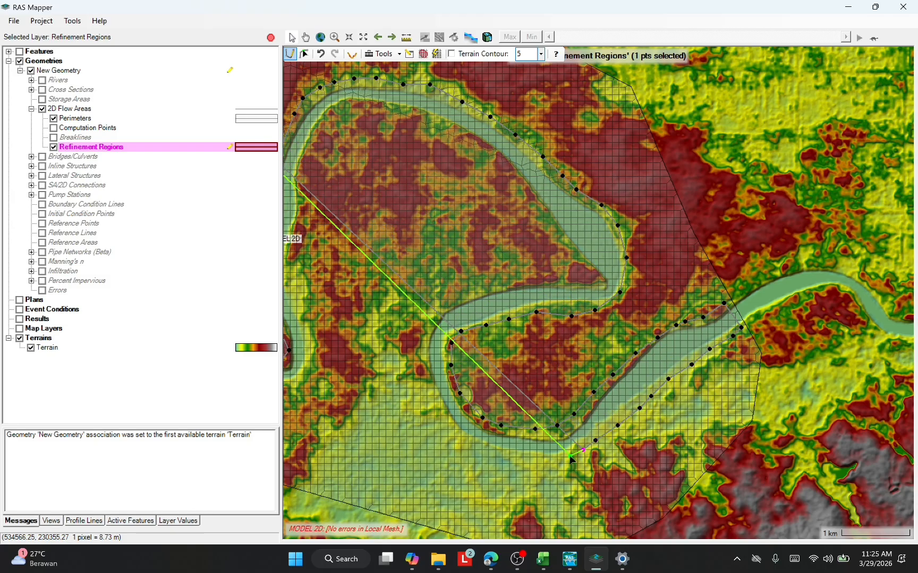
Trace the refinement region outline around the outer bank of the southeastern loop, from its southern bottom up its western side
{"action": "left_click", "coordinate": [562, 460]}
{"action": "left_click", "coordinate": [537, 466]}
{"action": "left_click", "coordinate": [499, 461]}
{"action": "left_click", "coordinate": [473, 452]}
{"action": "left_click", "coordinate": [460, 441]}
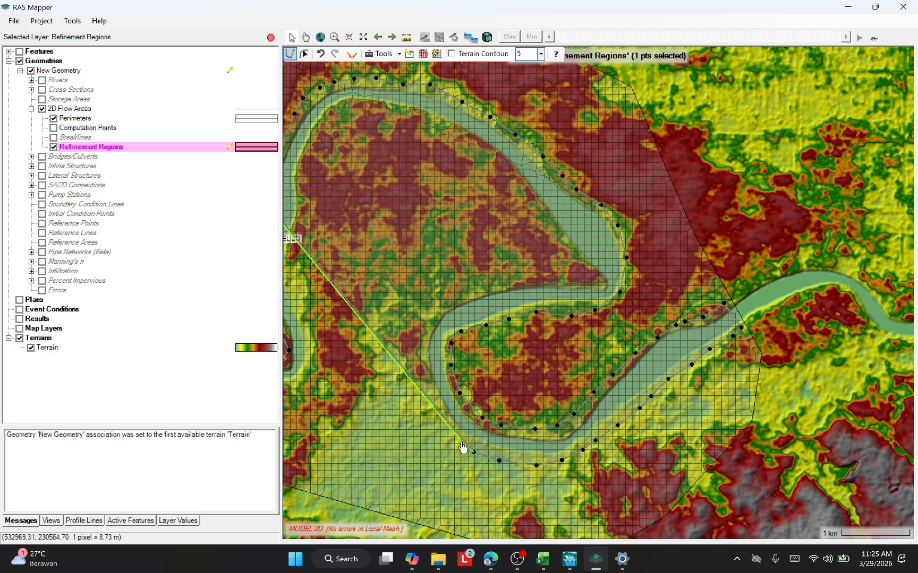
{"action": "left_click", "coordinate": [436, 422]}
{"action": "left_click", "coordinate": [429, 395]}
{"action": "left_click", "coordinate": [419, 374]}
{"action": "left_click", "coordinate": [418, 336]}
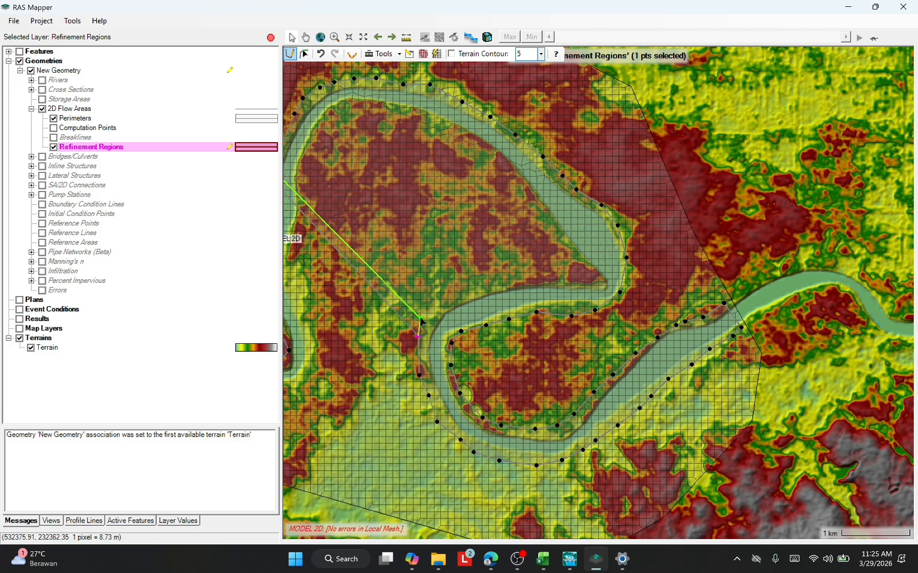
Carry the refinement region outline over the loop's northwest corner and east along the north bank to the inside tip of the eastern bend
{"action": "left_click", "coordinate": [425, 308]}
{"action": "left_click", "coordinate": [440, 292]}
{"action": "left_click", "coordinate": [467, 292]}
{"action": "left_click", "coordinate": [484, 287]}
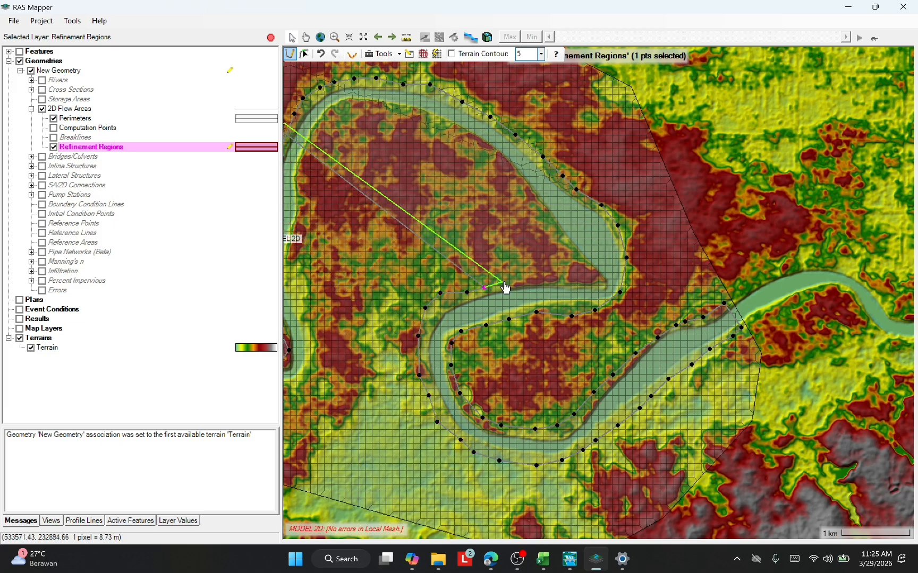
{"action": "left_click", "coordinate": [506, 281]}
{"action": "left_click", "coordinate": [530, 279]}
{"action": "left_click", "coordinate": [556, 278]}
{"action": "left_click", "coordinate": [584, 281]}
{"action": "left_click", "coordinate": [595, 277]}
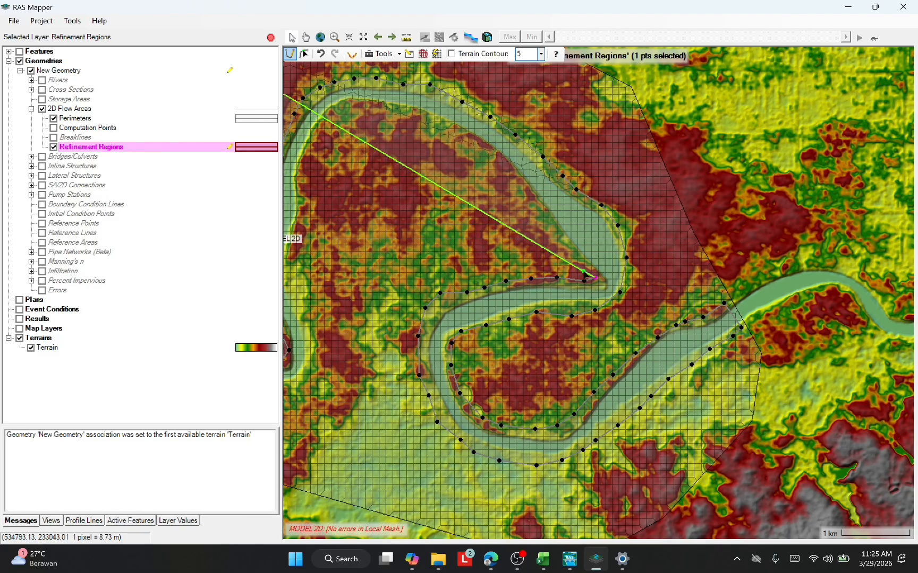
Trace the refinement region outline northwest from the inside tip of the eastern bend along the reach's southwest bank
{"action": "left_click", "coordinate": [575, 259]}
{"action": "left_click", "coordinate": [564, 234]}
{"action": "left_click", "coordinate": [541, 205]}
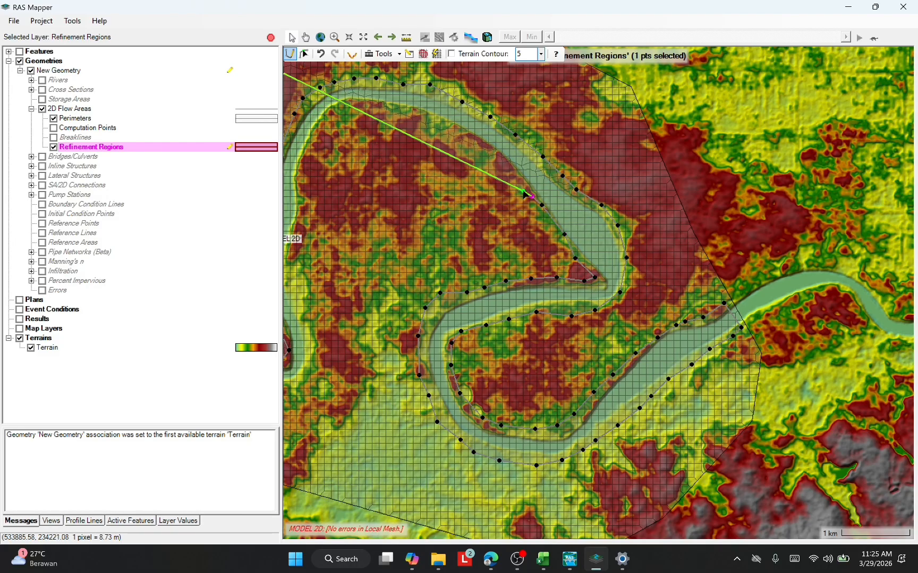
{"action": "left_click", "coordinate": [532, 195]}
{"action": "left_click", "coordinate": [516, 180]}
{"action": "left_click", "coordinate": [502, 162]}
{"action": "left_click", "coordinate": [480, 146]}
{"action": "left_click", "coordinate": [458, 132]}
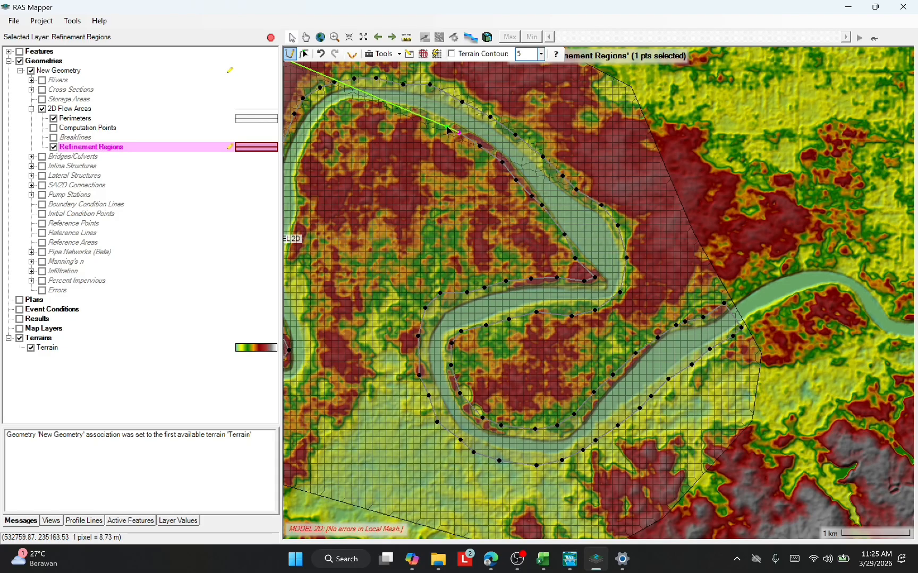
Carry the refinement region outline west around the inside of the large northern bend and onto the central reach's east bank
{"action": "left_click", "coordinate": [442, 123]}
{"action": "left_click", "coordinate": [407, 108]}
{"action": "left_click", "coordinate": [380, 105]}
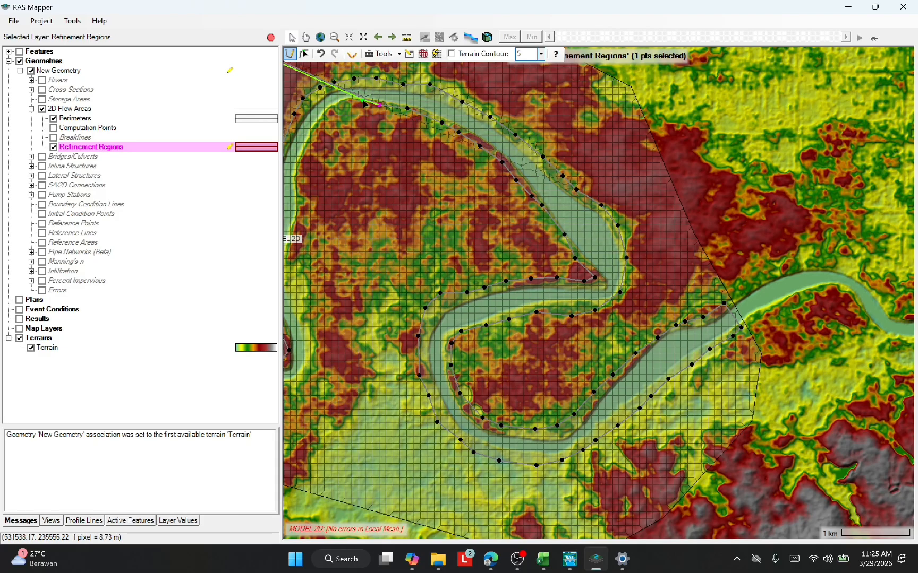
{"action": "left_click", "coordinate": [355, 101]}
{"action": "left_click", "coordinate": [328, 112]}
{"action": "left_click", "coordinate": [314, 120]}
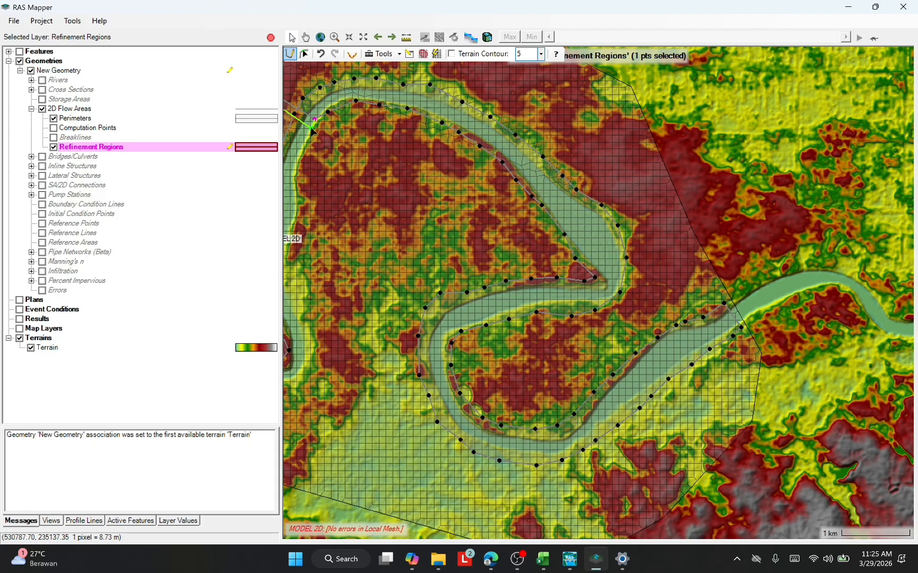
{"action": "left_click", "coordinate": [312, 126]}
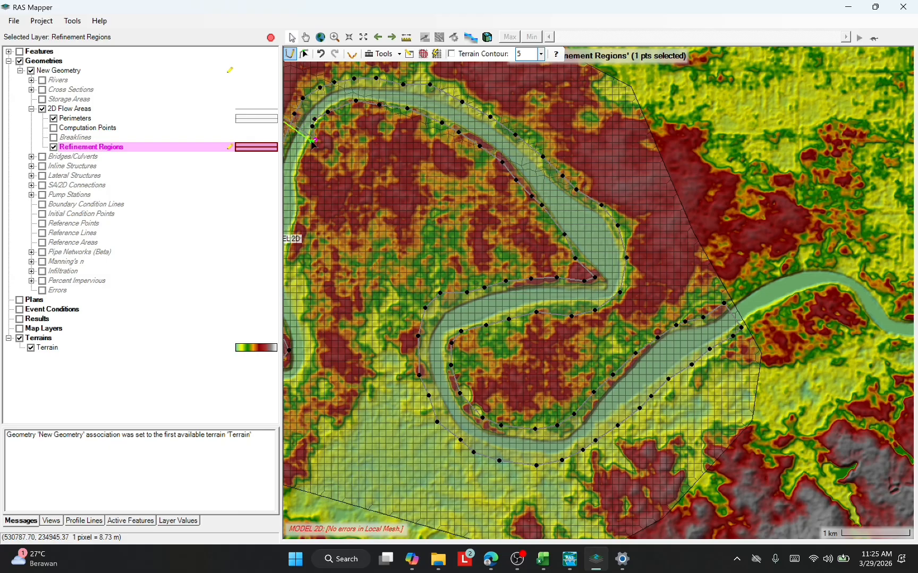
{"action": "left_click", "coordinate": [315, 140]}
{"action": "left_click", "coordinate": [308, 151]}
{"action": "left_click", "coordinate": [301, 162]}
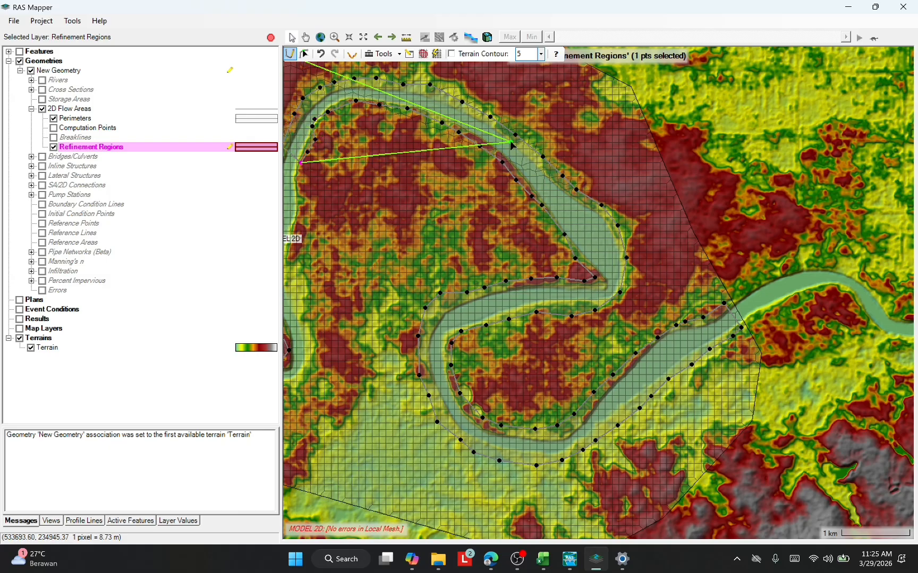
Extend the refinement region outline south along the central reach's east bank past the MODEL 2D label toward the sharp southern bend
{"action": "right_click", "coordinate": [250, 261]}
{"action": "left_click", "coordinate": [651, 211]}
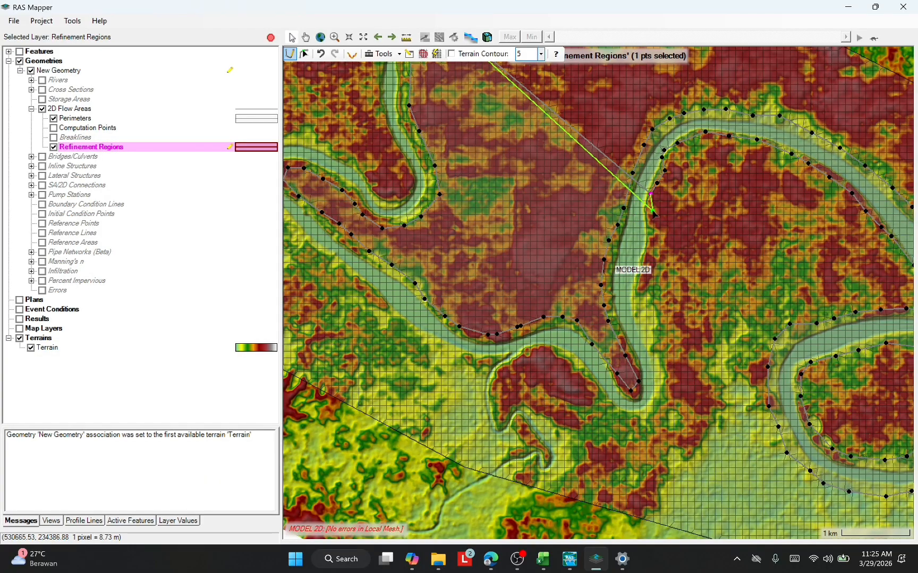
{"action": "left_click", "coordinate": [647, 238]}
{"action": "left_click", "coordinate": [646, 264]}
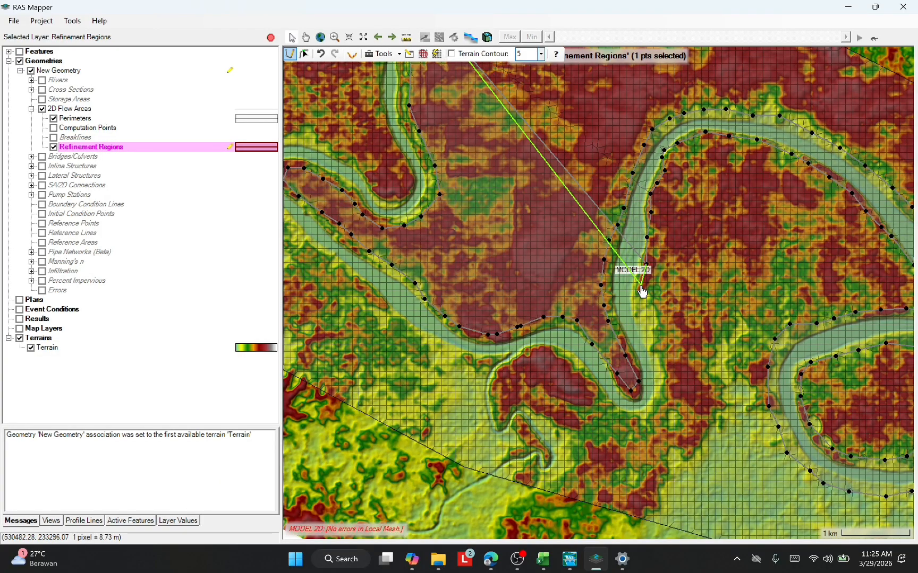
{"action": "left_click", "coordinate": [640, 287]}
{"action": "left_click", "coordinate": [640, 314]}
{"action": "left_click", "coordinate": [646, 332]}
{"action": "left_click", "coordinate": [660, 354]}
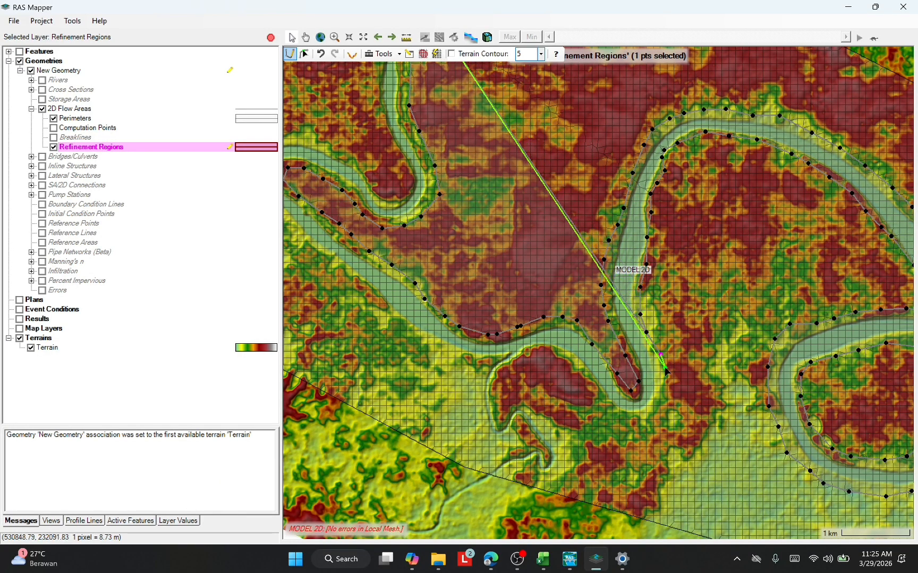
Trace the refinement region outline around the outside of the sharp southern bend and northwest along the south bank to the small tributary
{"action": "left_click", "coordinate": [667, 376]}
{"action": "left_click", "coordinate": [663, 393]}
{"action": "left_click", "coordinate": [649, 411]}
{"action": "left_click", "coordinate": [633, 418]}
{"action": "left_click", "coordinate": [610, 413]}
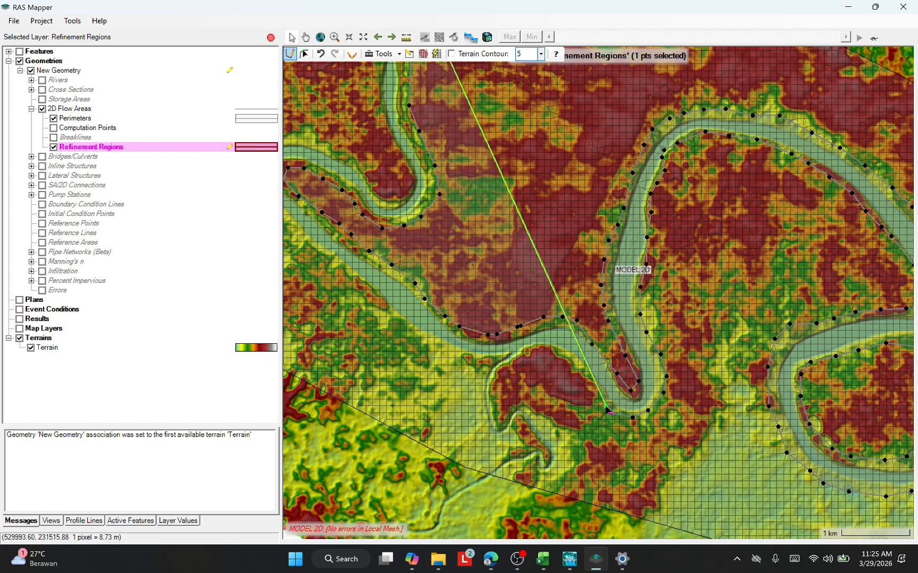
{"action": "left_click", "coordinate": [597, 396]}
{"action": "left_click", "coordinate": [583, 376]}
{"action": "left_click", "coordinate": [565, 358]}
{"action": "left_click", "coordinate": [547, 352]}
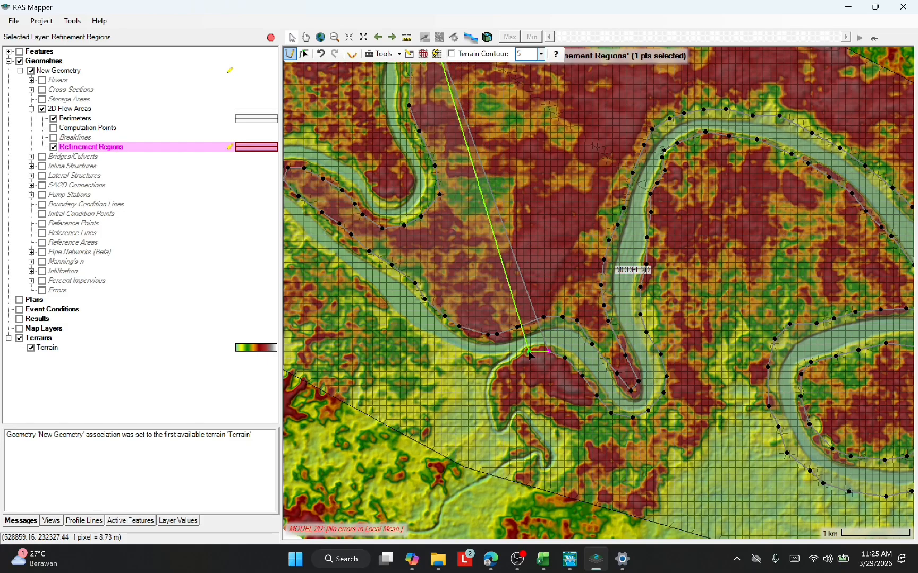
Cross the tributary mouth and continue the refinement region outline west and northwest along the river's south bank
{"action": "left_click", "coordinate": [529, 352]}
{"action": "left_click", "coordinate": [502, 360]}
{"action": "left_click", "coordinate": [477, 360]}
{"action": "left_click", "coordinate": [428, 346]}
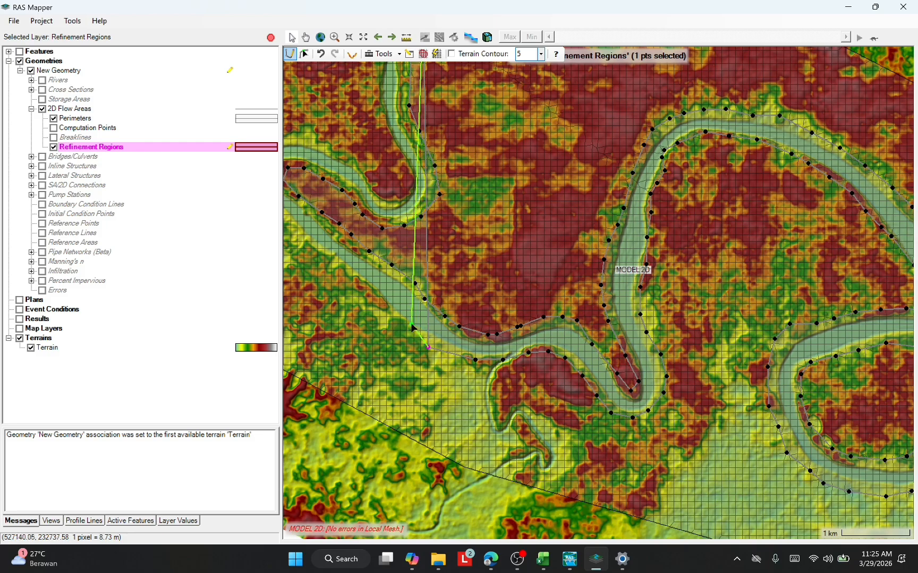
{"action": "left_click", "coordinate": [375, 312]}
{"action": "left_click", "coordinate": [365, 292]}
Carry the refinement region outline up the southwest bank, around the outside of the western hairpin and along its north bank
{"action": "middle_click", "coordinate": [318, 188]}
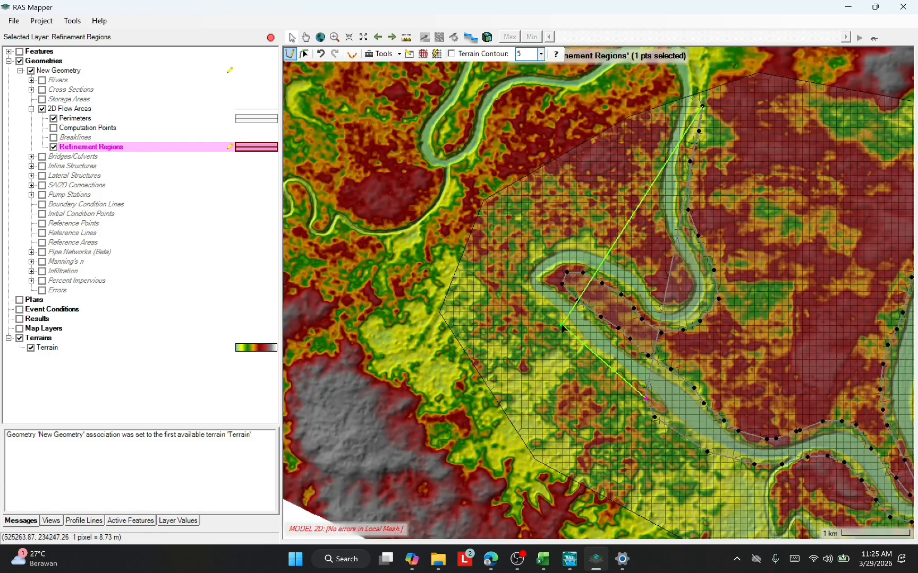
{"action": "left_click", "coordinate": [560, 323]}
{"action": "left_click", "coordinate": [532, 294]}
{"action": "left_click", "coordinate": [518, 275]}
{"action": "left_click", "coordinate": [526, 256]}
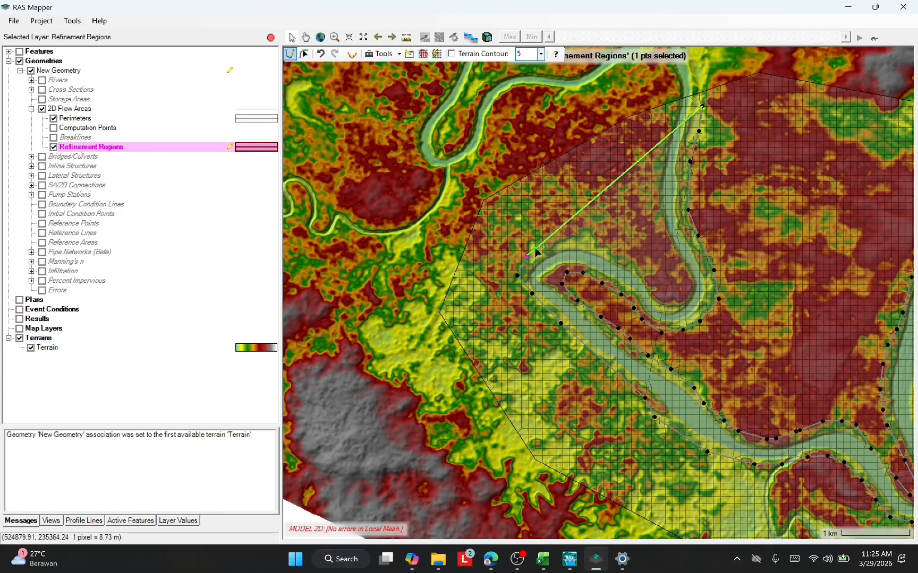
{"action": "left_click", "coordinate": [537, 247]}
{"action": "left_click", "coordinate": [563, 240]}
{"action": "left_click", "coordinate": [591, 243]}
{"action": "left_click", "coordinate": [616, 255]}
{"action": "left_click", "coordinate": [632, 269]}
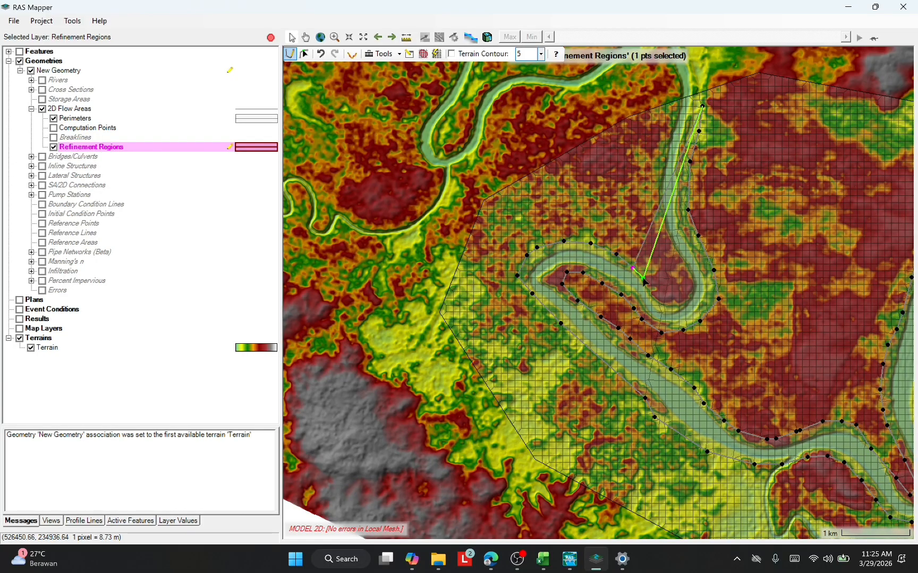
Trace the refinement region outline around the inside of the northwestern bend and north along the west bank to the northern perimeter
{"action": "left_click", "coordinate": [646, 283]}
{"action": "left_click", "coordinate": [656, 306]}
{"action": "left_click_drag", "start_coordinate": [682, 302], "coordinate": [700, 109]}
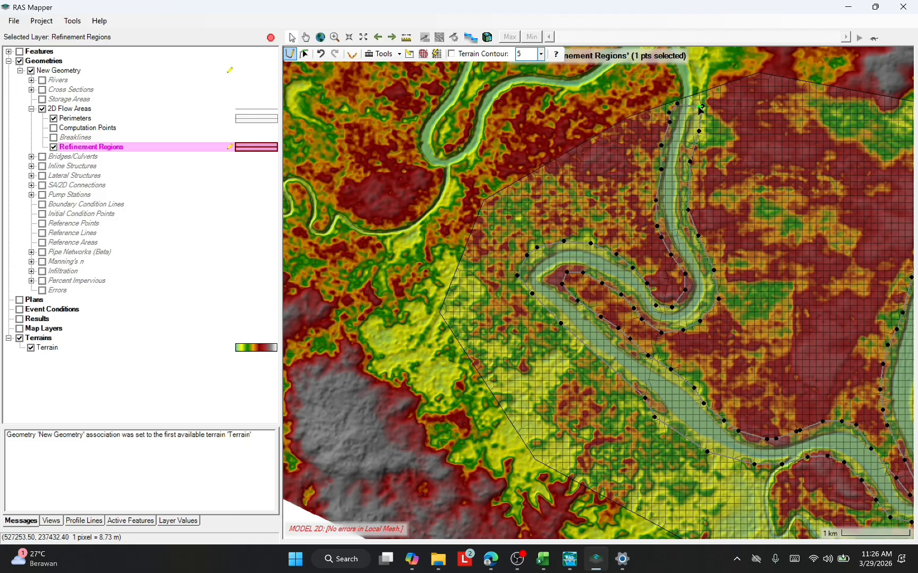
Close the refinement region outline at its starting point and name the region MODEL 2D
{"action": "double_click", "coordinate": [700, 109]}
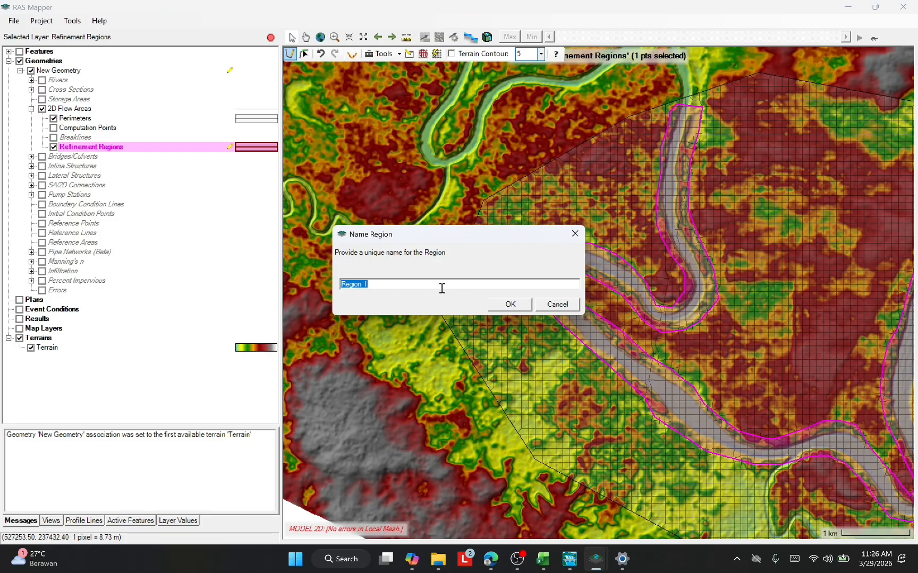
{"action": "type", "text": "MODEL 2D"}
{"action": "left_click", "coordinate": [511, 304]}
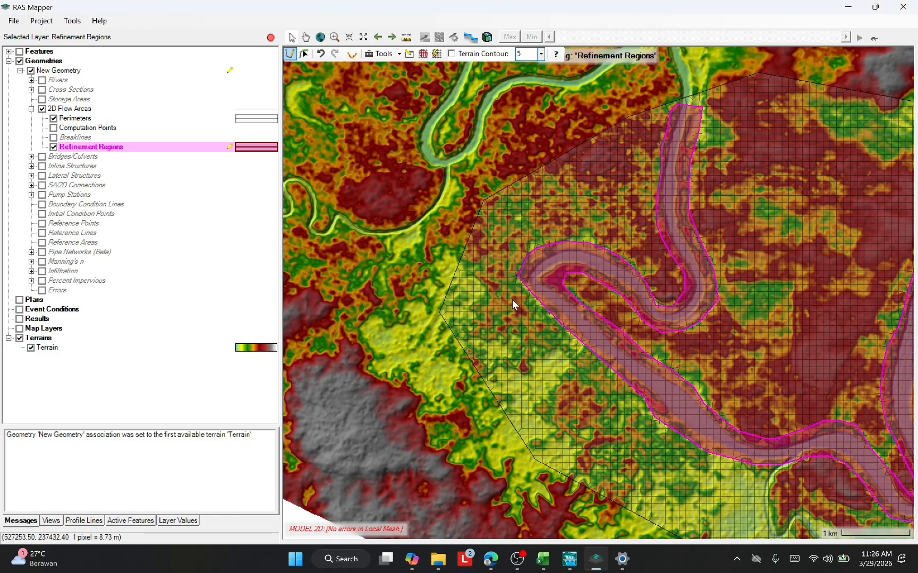
Examine how the finished refinement region follows the river around the western bends
{"action": "scroll", "coordinate": [574, 272], "scroll_direction": "down", "scroll_amount": 2}
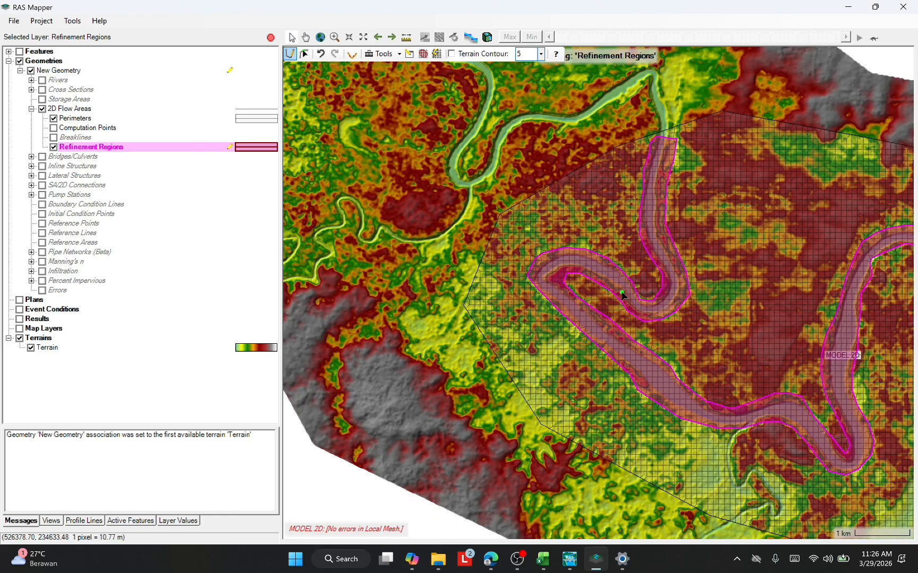
{"action": "scroll", "coordinate": [580, 275], "scroll_direction": "up", "scroll_amount": 6}
{"action": "scroll", "coordinate": [582, 277], "scroll_direction": "up", "scroll_amount": 4}
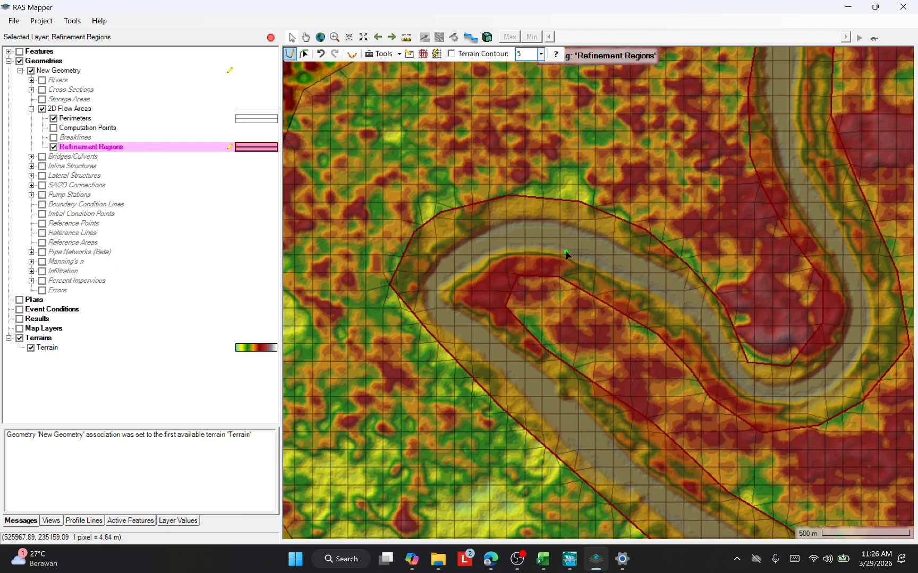
{"action": "scroll", "coordinate": [651, 239], "scroll_direction": "down", "scroll_amount": 4}
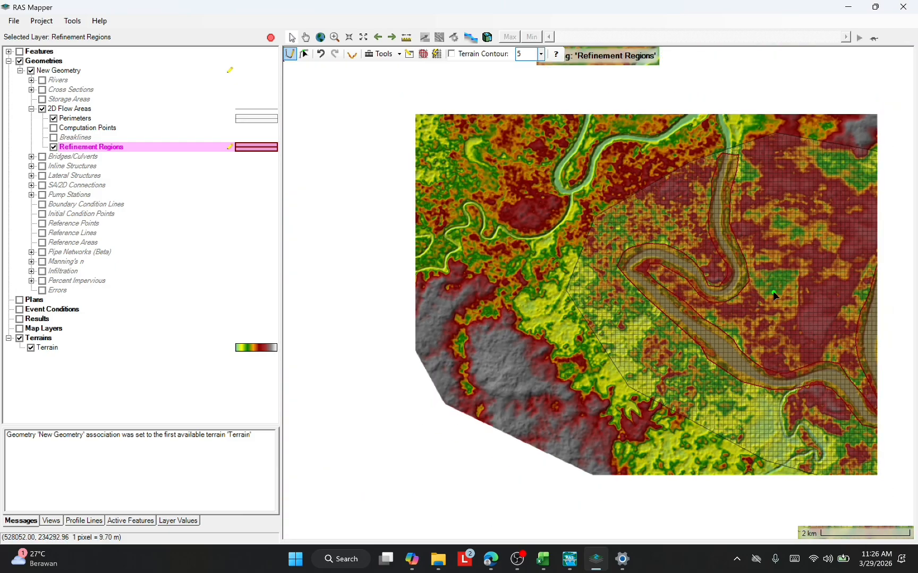
{"action": "scroll", "coordinate": [767, 288], "scroll_direction": "up", "scroll_amount": 4}
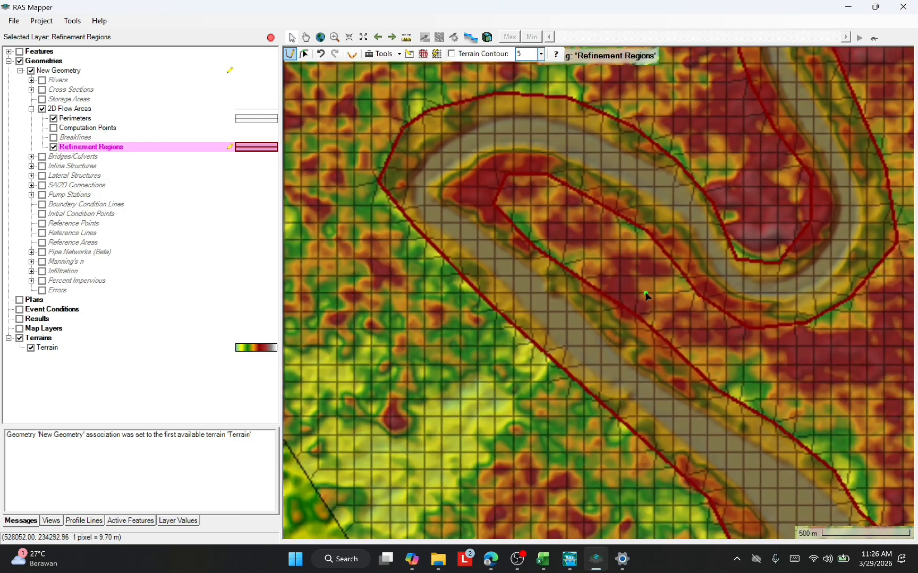
{"action": "scroll", "coordinate": [611, 325], "scroll_direction": "down", "scroll_amount": 3}
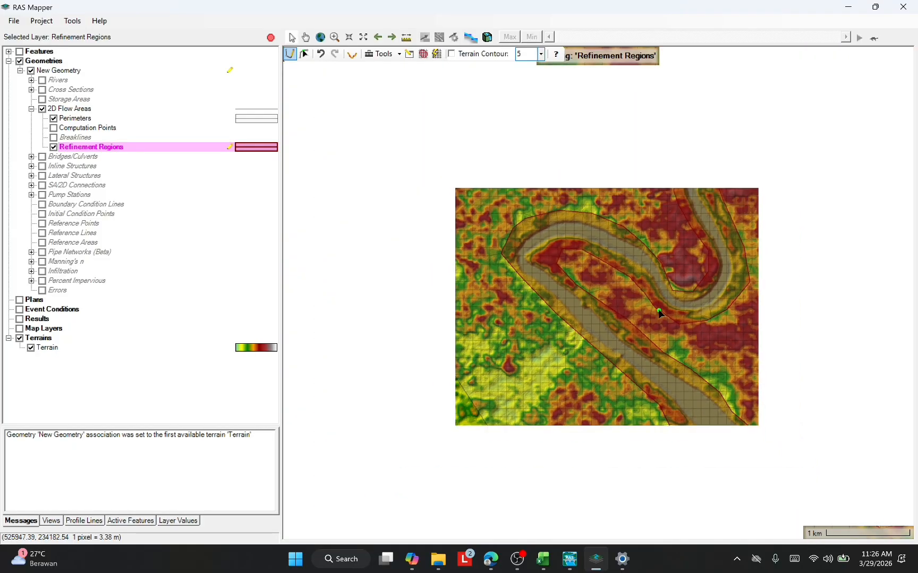
{"action": "scroll", "coordinate": [696, 290], "scroll_direction": "up", "scroll_amount": 2}
{"action": "scroll", "coordinate": [707, 288], "scroll_direction": "down", "scroll_amount": 3}
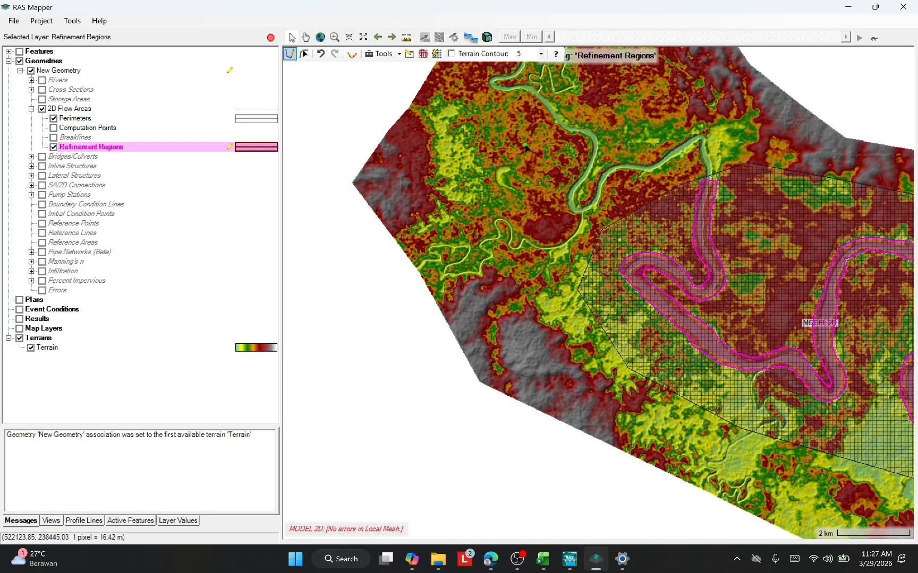
Set the MODEL 2D refinement region's Cell Size X and Cell Size Y to 20
{"action": "right_click", "coordinate": [211, 149]}
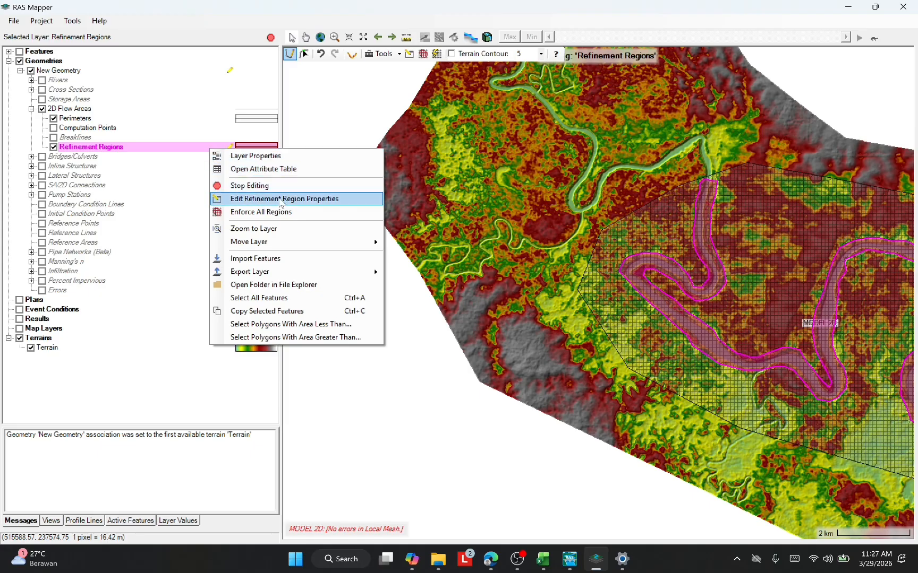
{"action": "left_click", "coordinate": [279, 200]}
{"action": "left_click", "coordinate": [436, 264]}
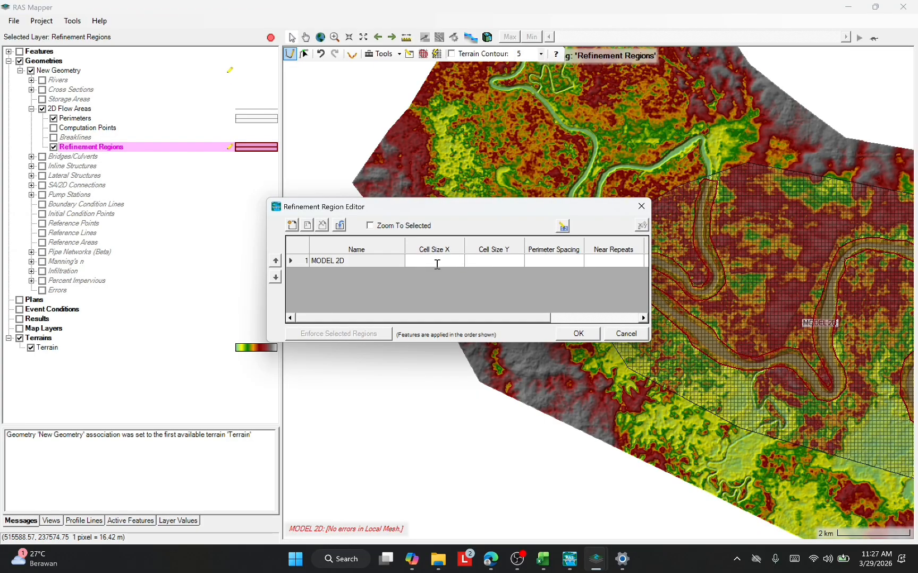
{"action": "type", "text": "20"}
{"action": "left_click", "coordinate": [509, 263]}
{"action": "type", "text": "2"}
{"action": "left_click", "coordinate": [577, 334]}
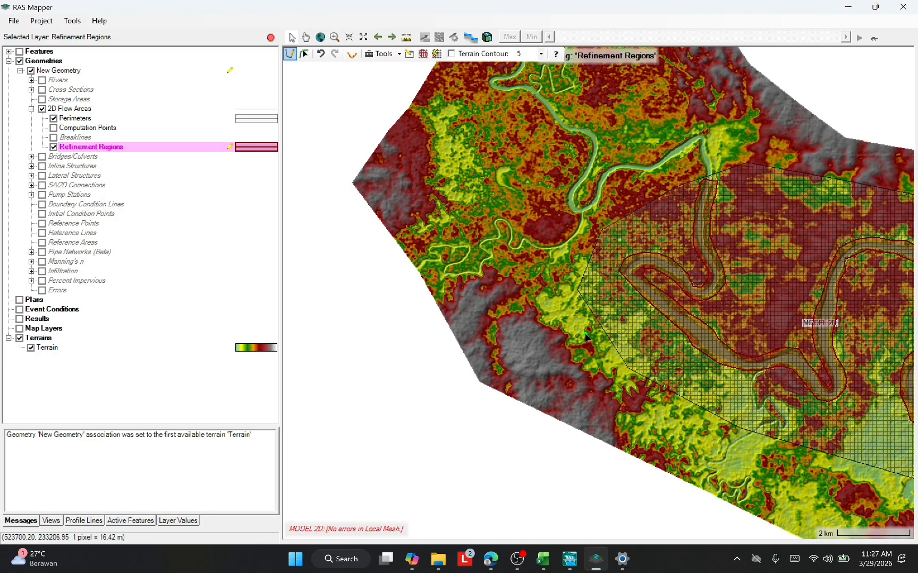
Enforce all refinement regions on the mesh and inspect the refined cells around the western hairpin bend
{"action": "right_click", "coordinate": [172, 152]}
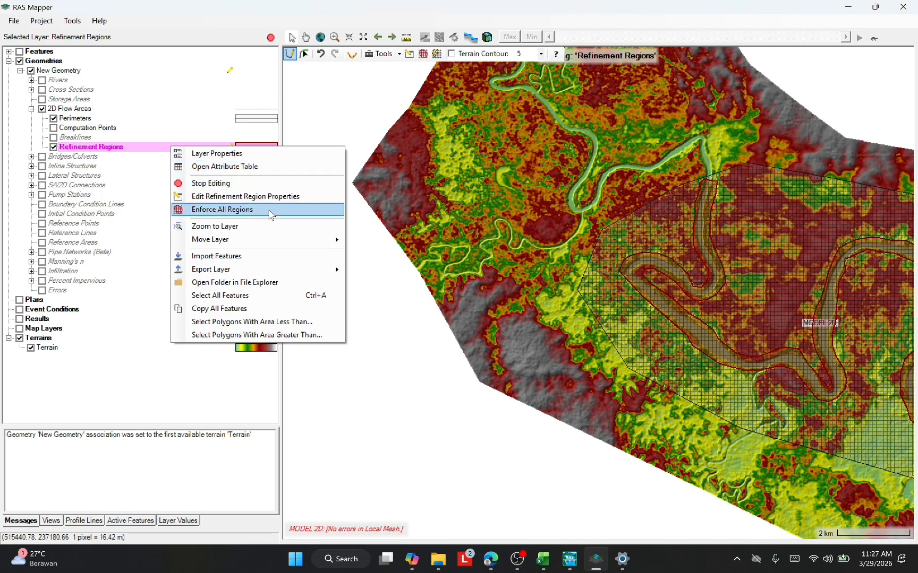
{"action": "left_click", "coordinate": [222, 209]}
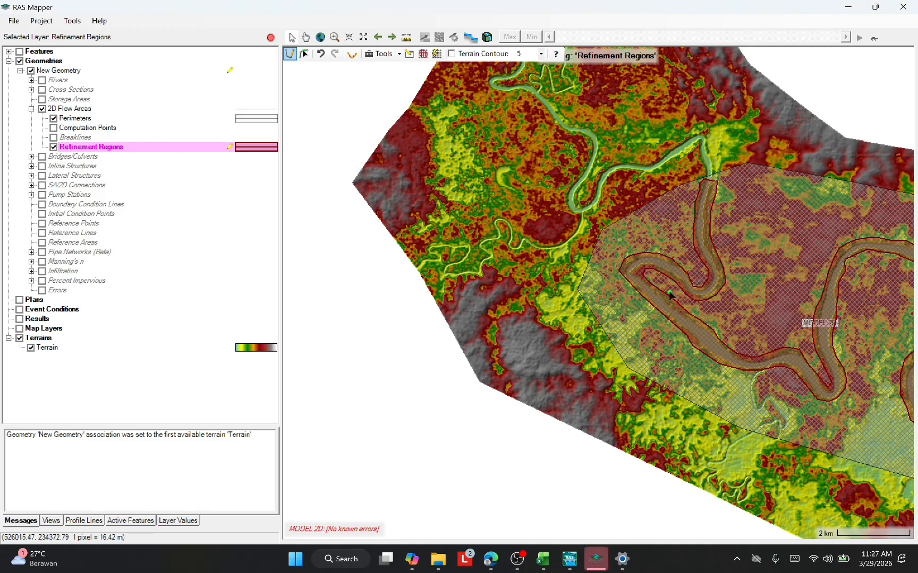
{"action": "scroll", "coordinate": [664, 310], "scroll_direction": "up", "scroll_amount": 1}
{"action": "scroll", "coordinate": [640, 275], "scroll_direction": "up", "scroll_amount": 3}
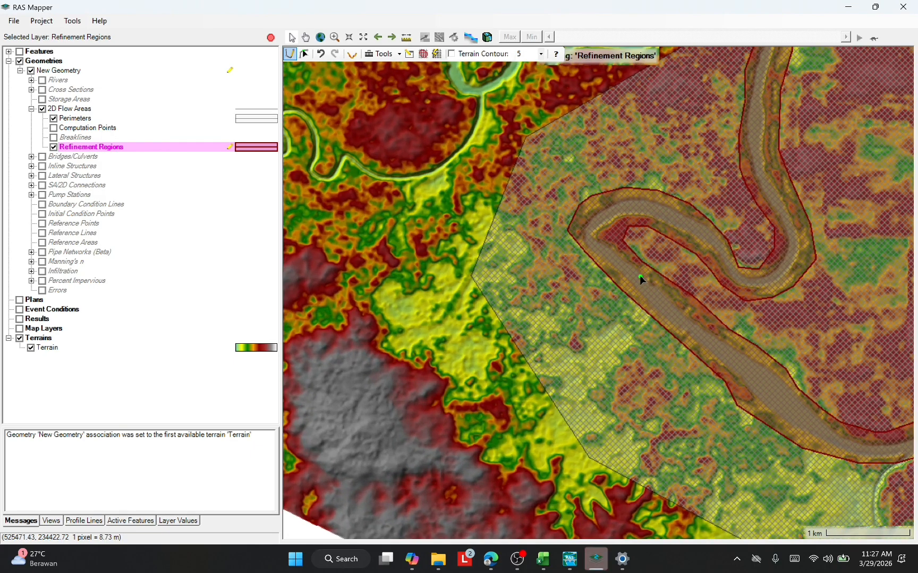
{"action": "scroll", "coordinate": [629, 270], "scroll_direction": "up", "scroll_amount": 3}
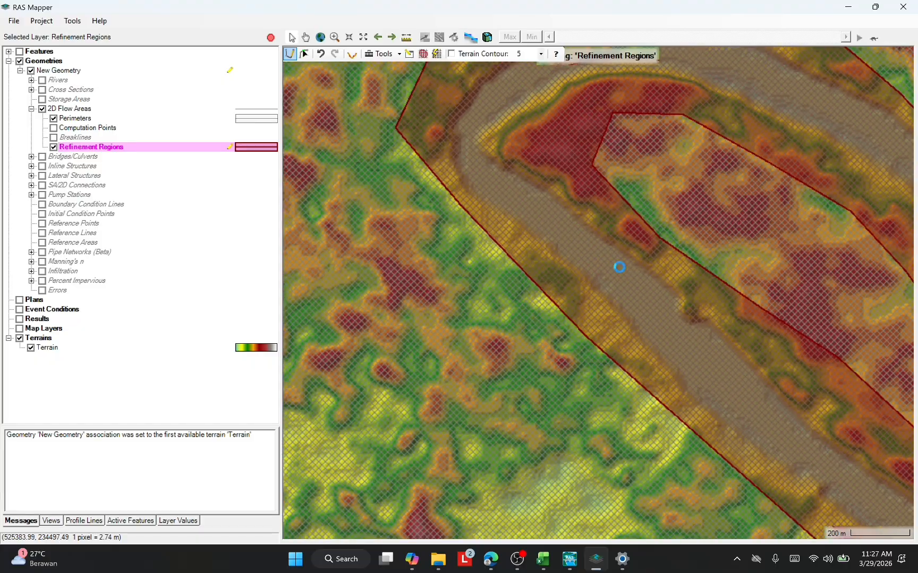
{"action": "scroll", "coordinate": [607, 255], "scroll_direction": "down", "scroll_amount": 2}
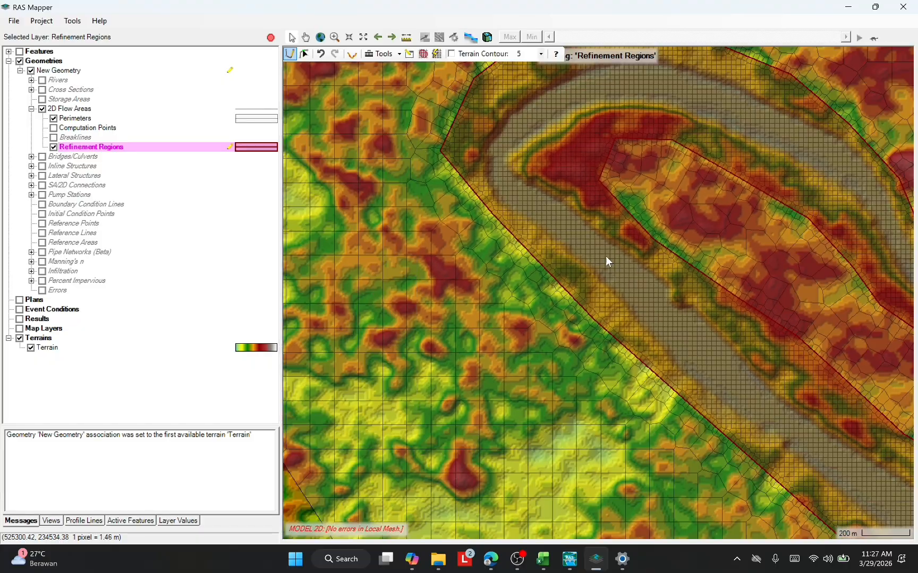
{"action": "scroll", "coordinate": [604, 253], "scroll_direction": "down", "scroll_amount": 3}
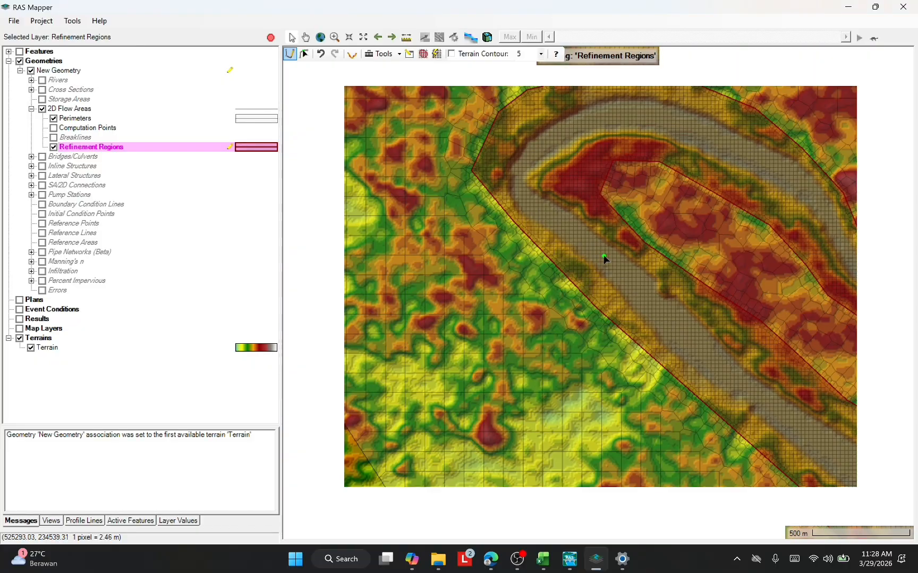
{"action": "scroll", "coordinate": [603, 258], "scroll_direction": "down", "scroll_amount": 3}
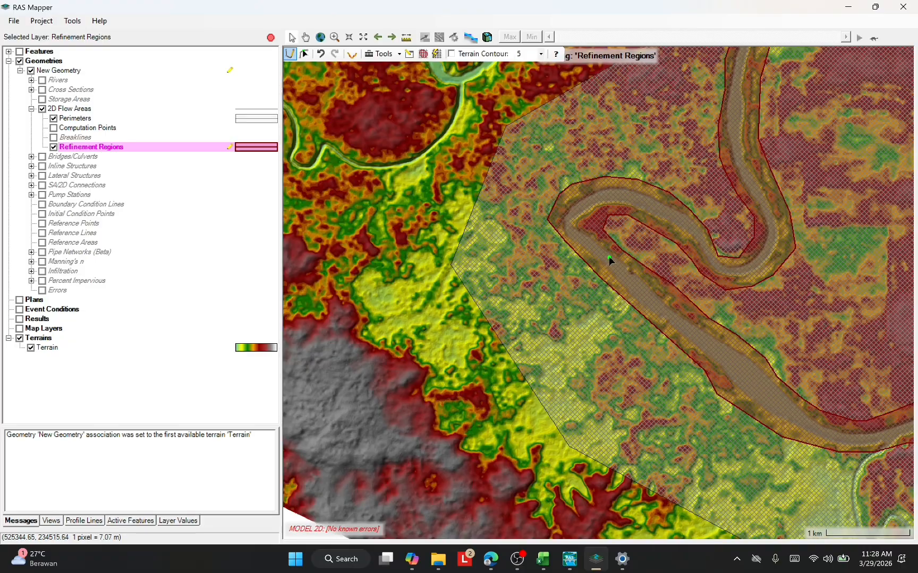
{"action": "scroll", "coordinate": [610, 259], "scroll_direction": "down", "scroll_amount": 3}
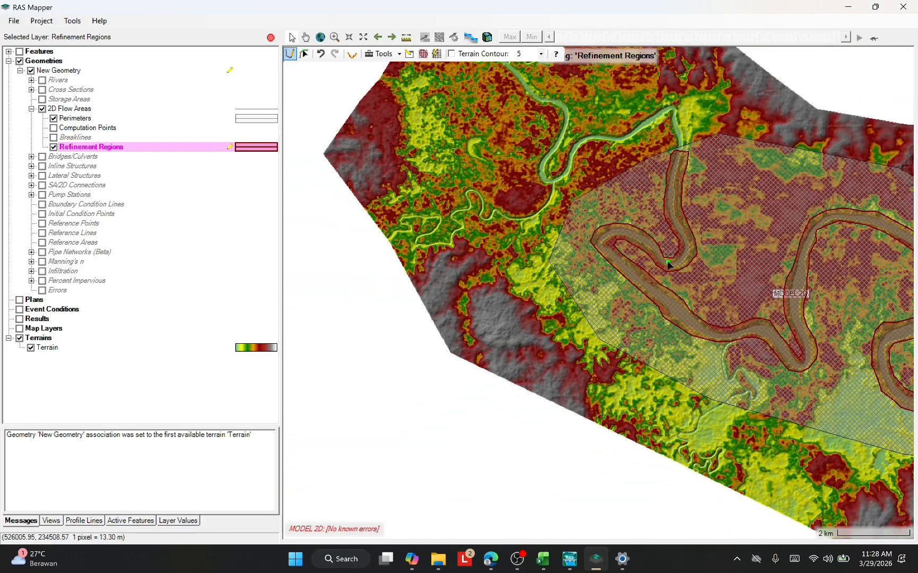
Make the Breaklines layer visible and editable and start a breakline down the river centreline from the northern inlet
{"action": "scroll", "coordinate": [704, 261], "scroll_direction": "down", "scroll_amount": 1}
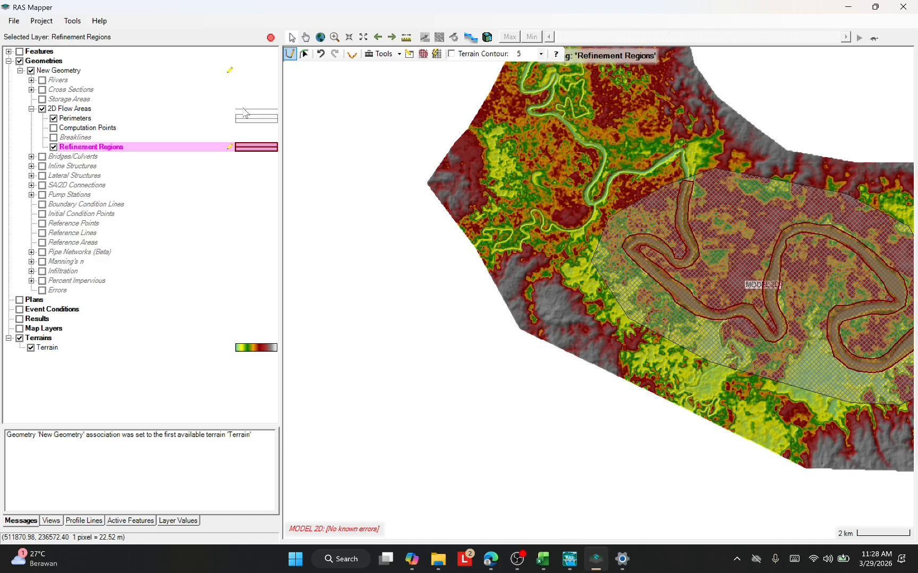
{"action": "left_click", "coordinate": [54, 137]}
{"action": "double_click", "coordinate": [215, 139]}
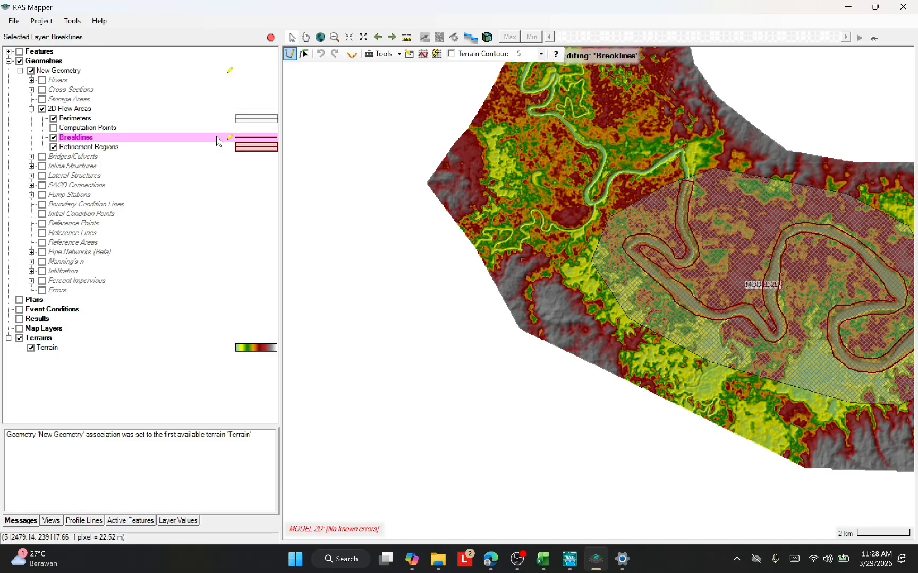
{"action": "left_click", "coordinate": [645, 146]}
{"action": "scroll", "coordinate": [693, 194], "scroll_direction": "up", "scroll_amount": 2}
{"action": "scroll", "coordinate": [692, 195], "scroll_direction": "up", "scroll_amount": 4}
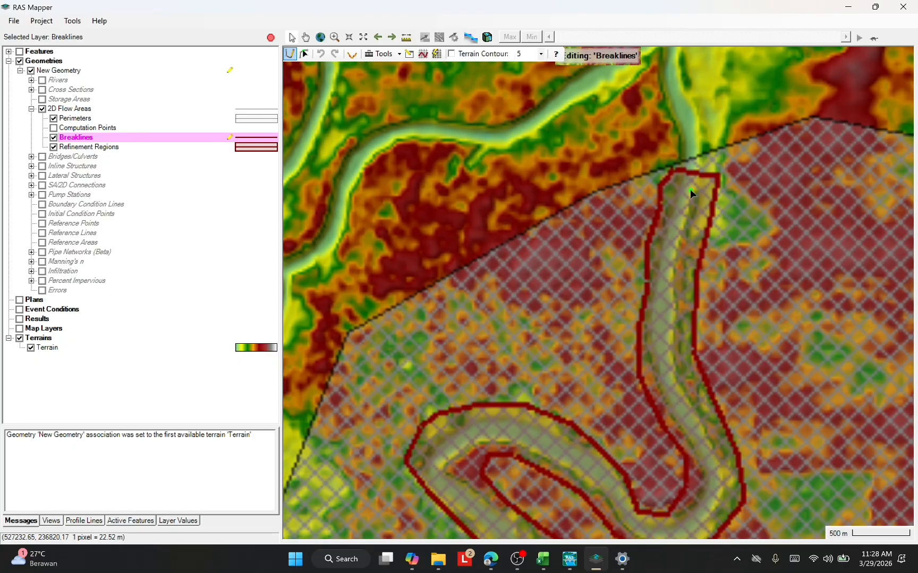
{"action": "left_click", "coordinate": [690, 189]}
{"action": "scroll", "coordinate": [689, 188], "scroll_direction": "up", "scroll_amount": 1}
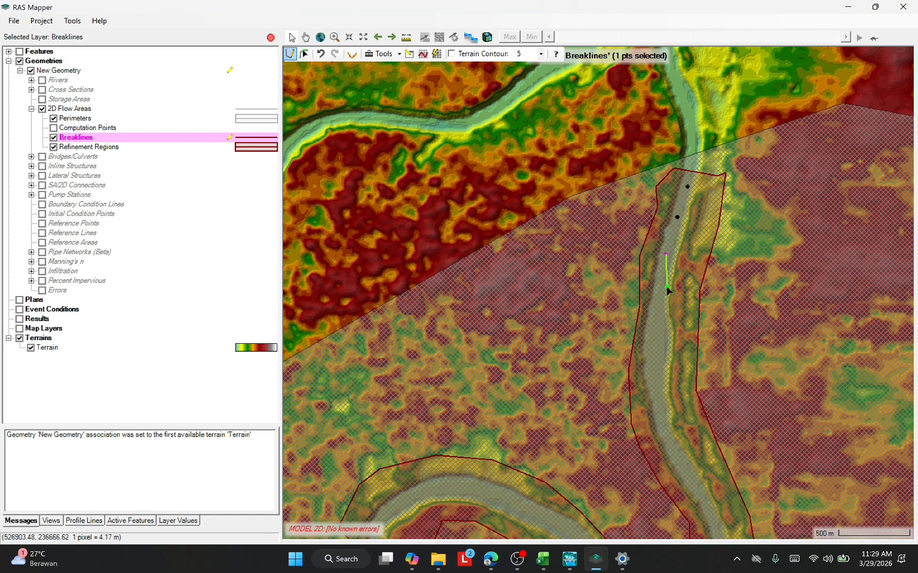
{"action": "left_click", "coordinate": [658, 304]}
{"action": "scroll", "coordinate": [672, 443], "scroll_direction": "down", "scroll_amount": 2}
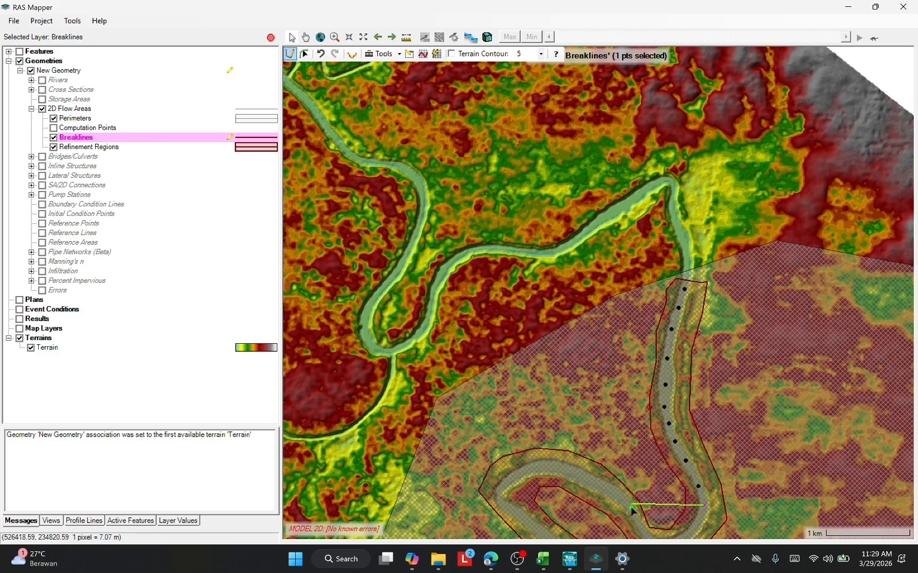
Continue the breakline along the river centreline around the western hairpin bend
{"action": "left_click_drag", "start_coordinate": [631, 507], "coordinate": [595, 412]}
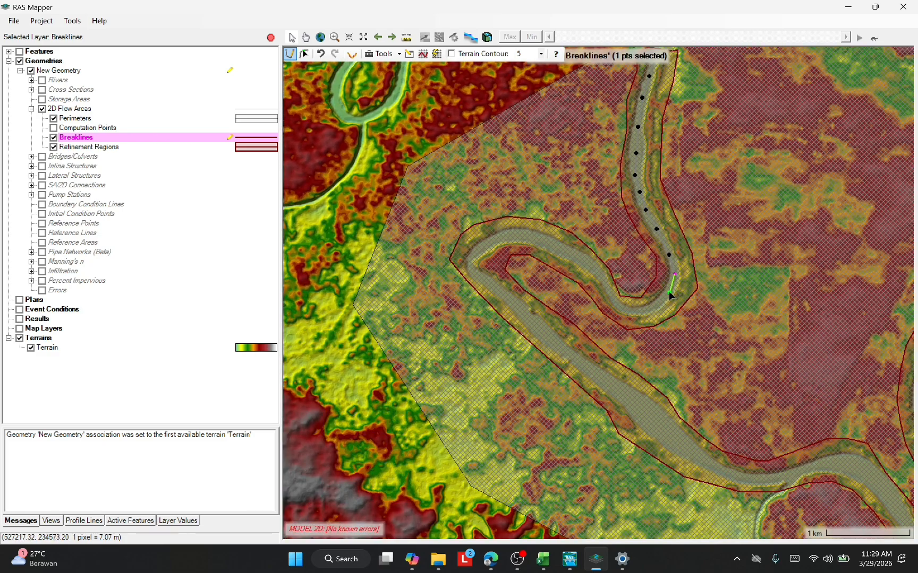
{"action": "left_click", "coordinate": [645, 310]}
{"action": "left_click", "coordinate": [626, 310]}
{"action": "left_click", "coordinate": [612, 299]}
{"action": "left_click", "coordinate": [601, 276]}
{"action": "left_click", "coordinate": [581, 256]}
{"action": "left_click", "coordinate": [546, 239]}
{"action": "left_click", "coordinate": [507, 235]}
{"action": "left_click", "coordinate": [479, 250]}
Extend the breakline southeast down the river reach that follows the western hairpin bend
{"action": "left_click", "coordinate": [560, 350]}
{"action": "left_click", "coordinate": [699, 457]}
{"action": "left_click", "coordinate": [729, 476]}
{"action": "left_click", "coordinate": [761, 479]}
{"action": "left_click", "coordinate": [783, 475]}
{"action": "left_click", "coordinate": [814, 468]}
{"action": "left_click", "coordinate": [839, 468]}
{"action": "left_click", "coordinate": [879, 485]}
Carry the breakline around the sharp southern bend and north up the middle reach past the MODEL 2D label
{"action": "right_click", "coordinate": [826, 443]}
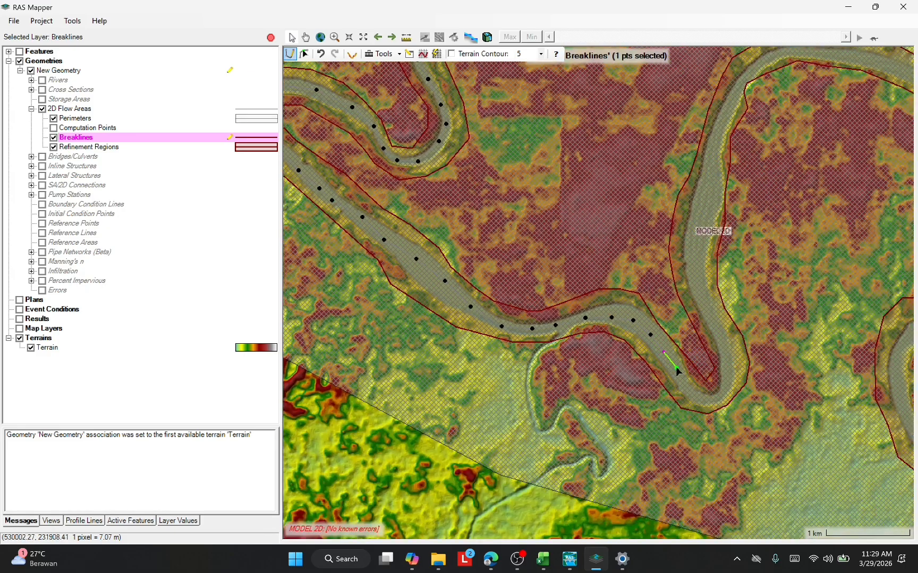
{"action": "left_click", "coordinate": [712, 398]}
{"action": "left_click", "coordinate": [724, 382]}
{"action": "left_click", "coordinate": [723, 355]}
{"action": "left_click", "coordinate": [721, 327]}
{"action": "left_click", "coordinate": [706, 300]}
{"action": "left_click", "coordinate": [696, 267]}
{"action": "left_click", "coordinate": [692, 235]}
{"action": "left_click", "coordinate": [705, 211]}
{"action": "left_click", "coordinate": [709, 171]}
{"action": "left_click", "coordinate": [714, 142]}
Trace the breakline over the northern arch of the river and southeast down to the sharp eastern bend
{"action": "right_click", "coordinate": [763, 128]}
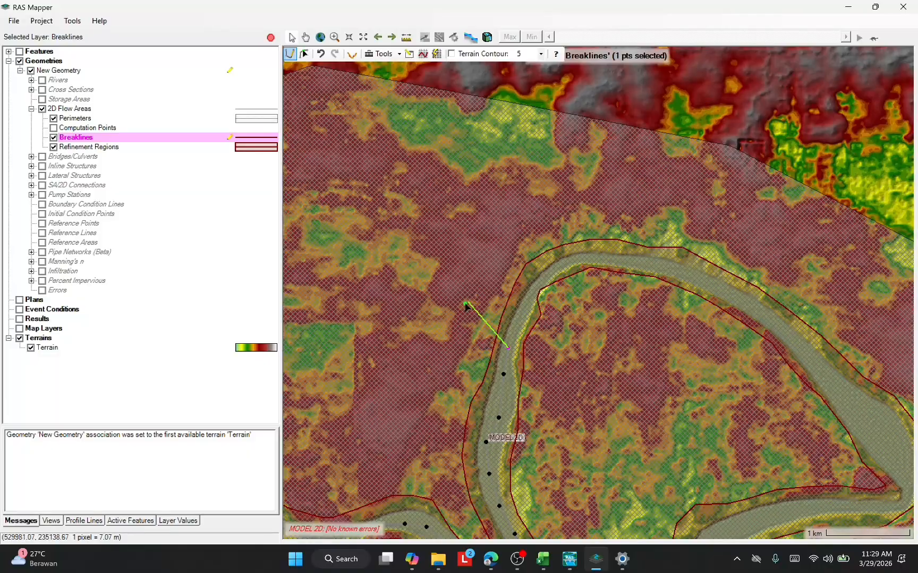
{"action": "left_click", "coordinate": [532, 295]}
{"action": "left_click", "coordinate": [542, 276]}
{"action": "left_click", "coordinate": [605, 262]}
{"action": "left_click", "coordinate": [706, 284]}
{"action": "left_click", "coordinate": [840, 394]}
{"action": "left_click", "coordinate": [880, 428]}
{"action": "left_click", "coordinate": [901, 451]}
{"action": "left_click", "coordinate": [911, 465]}
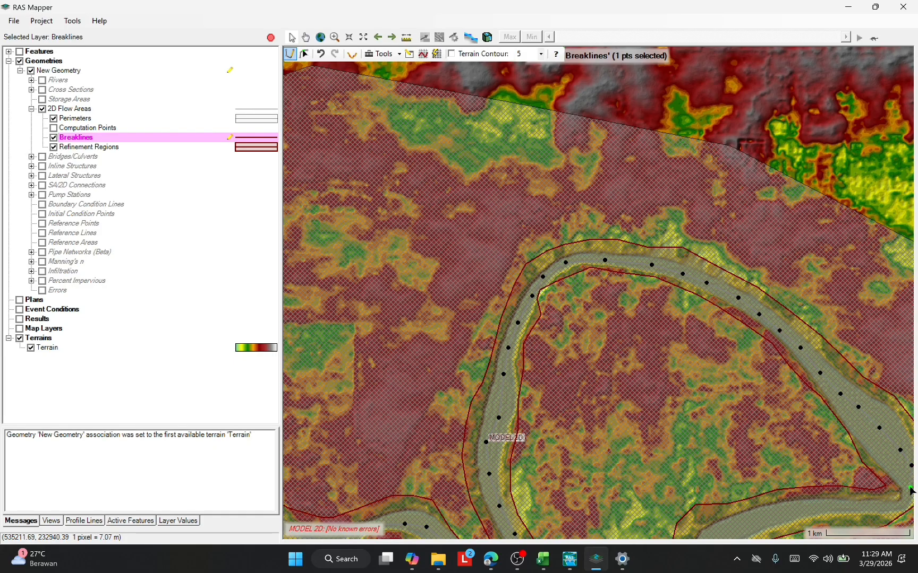
Take the breakline around the sharp eastern bend and back west along the river centreline
{"action": "left_click", "coordinate": [910, 486]}
{"action": "left_click", "coordinate": [902, 502]}
{"action": "left_click", "coordinate": [890, 509]}
{"action": "left_click", "coordinate": [866, 508]}
{"action": "left_click", "coordinate": [853, 508]}
{"action": "left_click", "coordinate": [809, 513]}
{"action": "left_click", "coordinate": [755, 521]}
{"action": "left_click", "coordinate": [729, 525]}
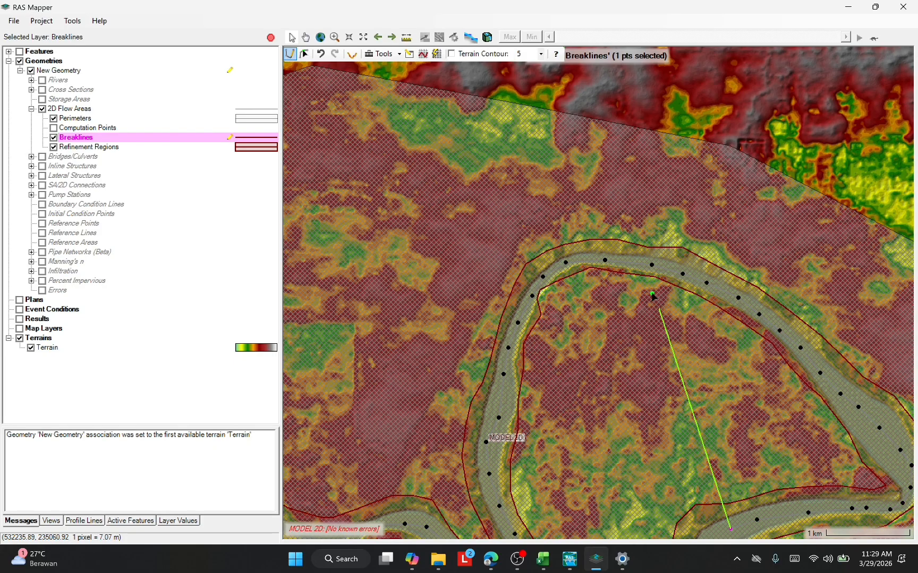
Turn the breakline south along the river's curve below the westward reach
{"action": "right_click", "coordinate": [748, 442]}
{"action": "left_click", "coordinate": [552, 393]}
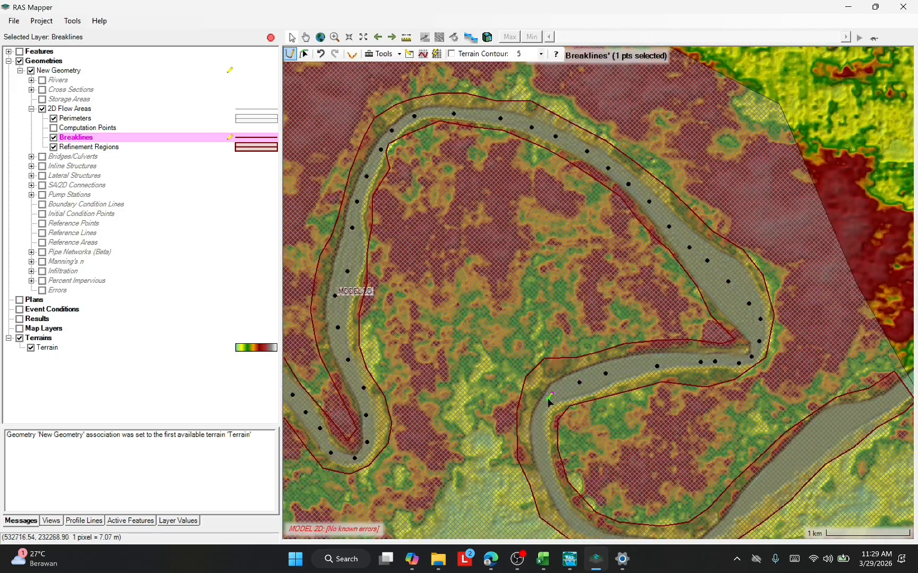
{"action": "left_click", "coordinate": [534, 425]}
{"action": "left_click", "coordinate": [546, 455]}
{"action": "left_click", "coordinate": [567, 516]}
Trace the breakline around the southernmost river loop and northeast up the wide channel towards the outlet
{"action": "right_click", "coordinate": [688, 508]}
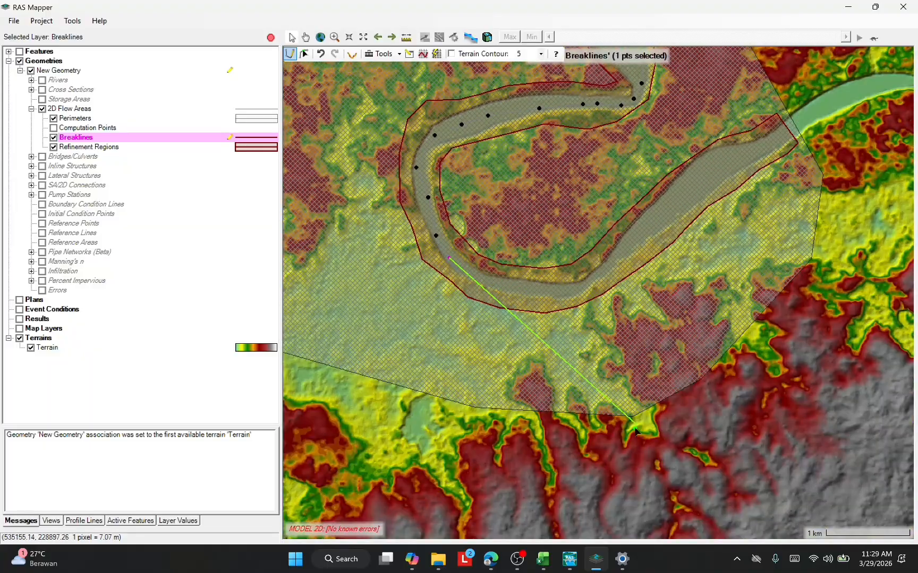
{"action": "left_click", "coordinate": [476, 277]}
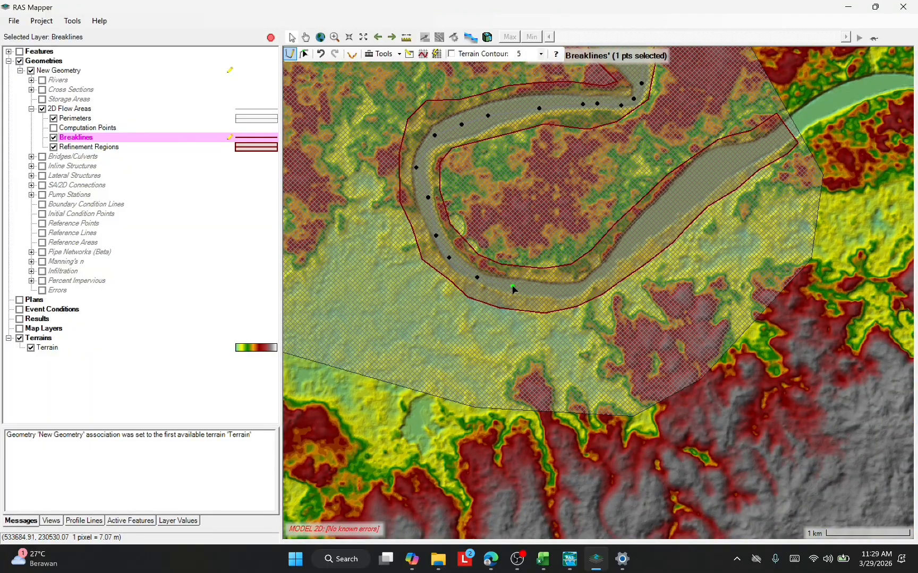
{"action": "left_click", "coordinate": [552, 290]}
{"action": "left_click", "coordinate": [577, 286]}
{"action": "left_click", "coordinate": [591, 278]}
{"action": "left_click", "coordinate": [607, 264]}
{"action": "left_click", "coordinate": [629, 246]}
{"action": "left_click", "coordinate": [662, 214]}
{"action": "left_click", "coordinate": [699, 178]}
{"action": "left_click", "coordinate": [717, 164]}
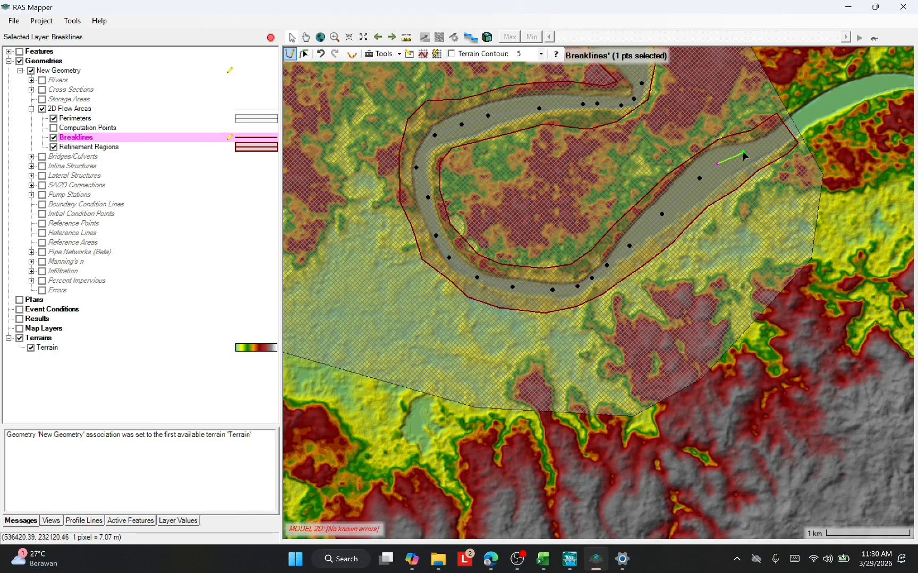
End the breakline inside the perimeter at the eastern outlet and name it MODEL 2D
{"action": "double_click", "coordinate": [782, 132]}
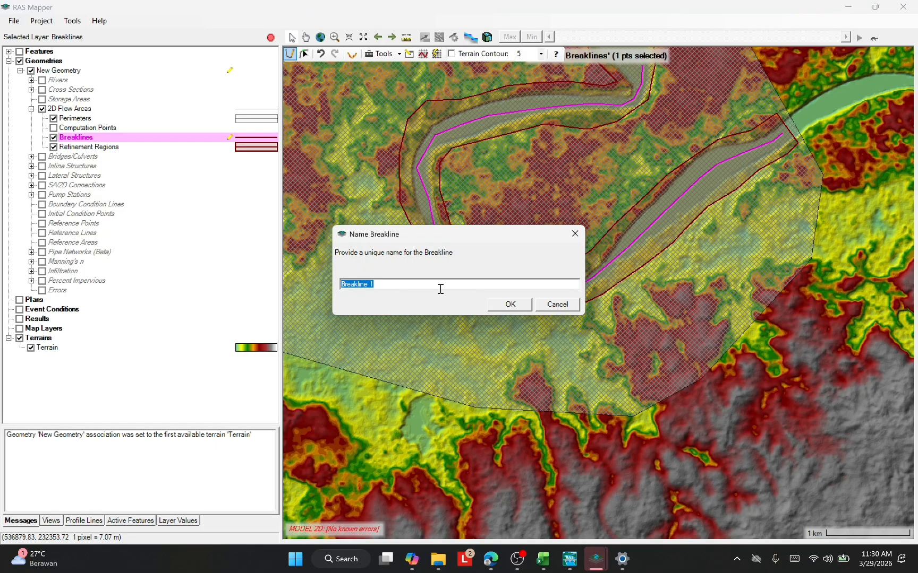
{"action": "key", "text": "BackSpace"}
{"action": "type", "text": "MODEL 2"}
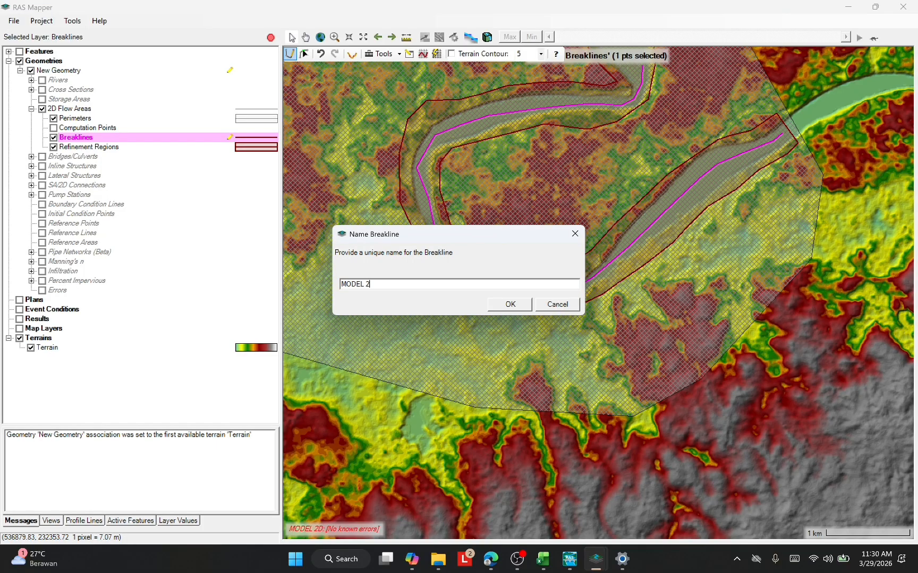
{"action": "type", "text": "D"}
{"action": "left_click", "coordinate": [505, 307]}
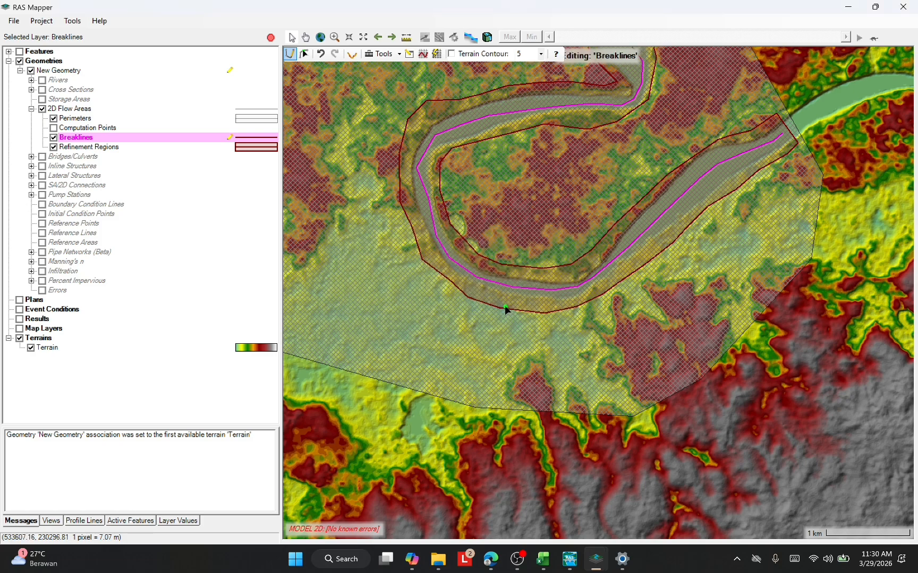
Examine how the finished breakline follows the river centreline across the 2D flow area
{"action": "scroll", "coordinate": [571, 201], "scroll_direction": "down", "scroll_amount": 2}
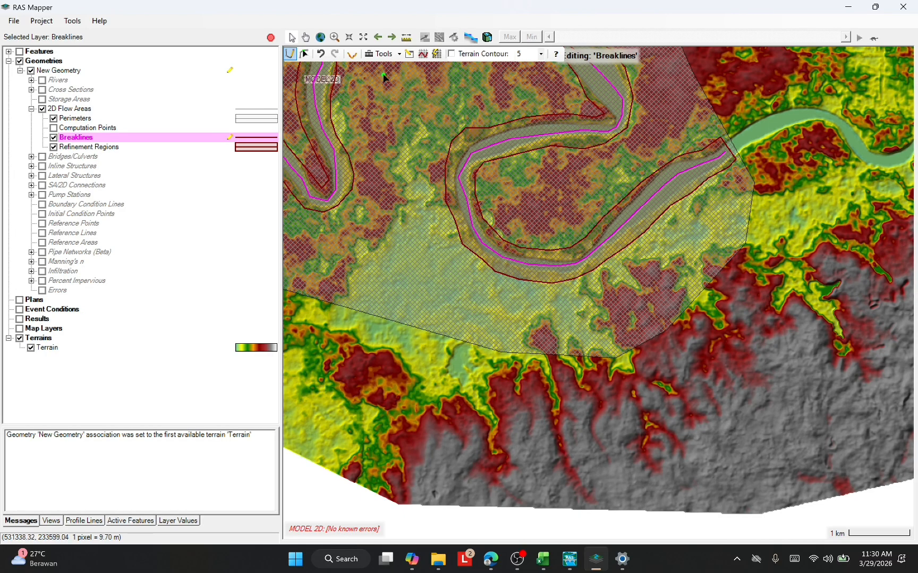
{"action": "scroll", "coordinate": [471, 205], "scroll_direction": "down", "scroll_amount": 2}
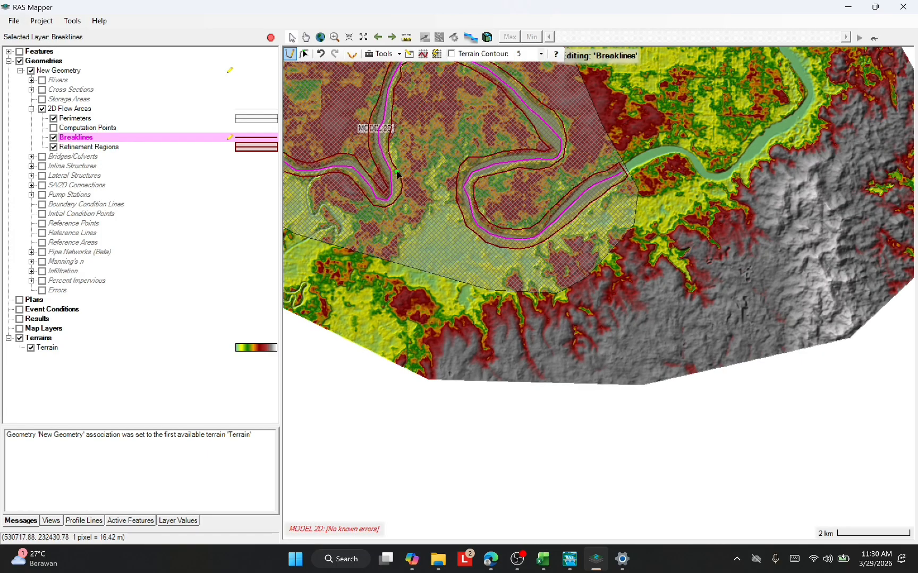
{"action": "left_click", "coordinate": [306, 37]}
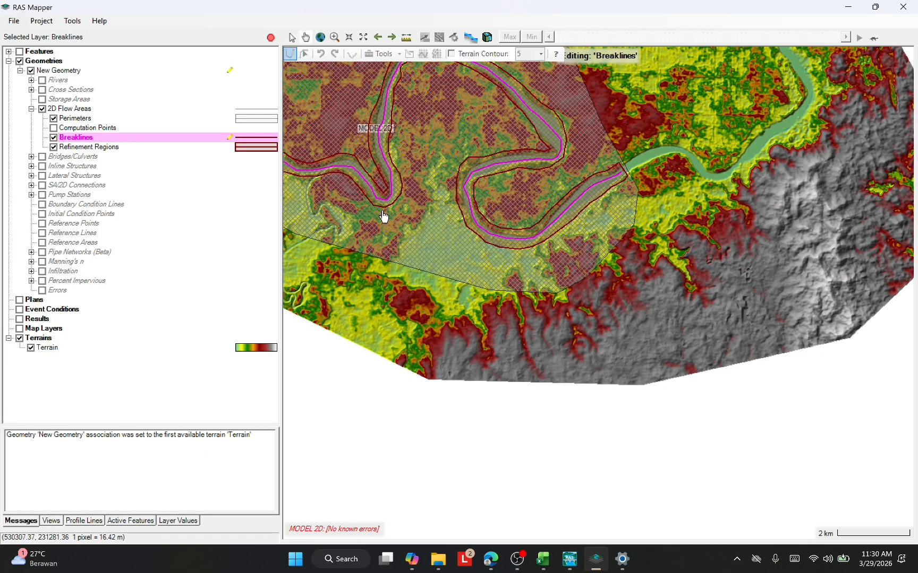
{"action": "left_click_drag", "start_coordinate": [386, 215], "coordinate": [487, 365]}
{"action": "left_click_drag", "start_coordinate": [427, 300], "coordinate": [502, 308]}
{"action": "scroll", "coordinate": [414, 245], "scroll_direction": "up", "scroll_amount": 2}
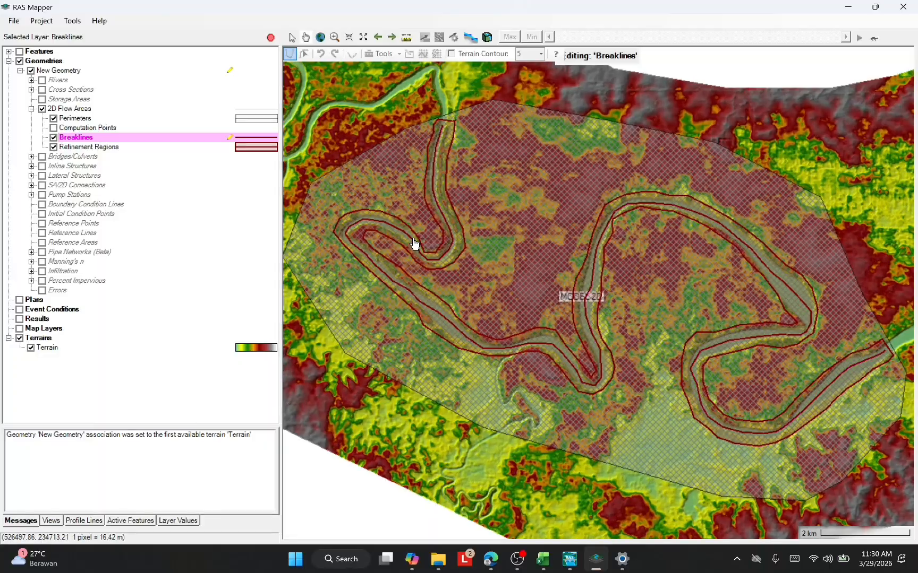
{"action": "scroll", "coordinate": [420, 176], "scroll_direction": "up", "scroll_amount": 3}
{"action": "scroll", "coordinate": [481, 183], "scroll_direction": "down", "scroll_amount": 4}
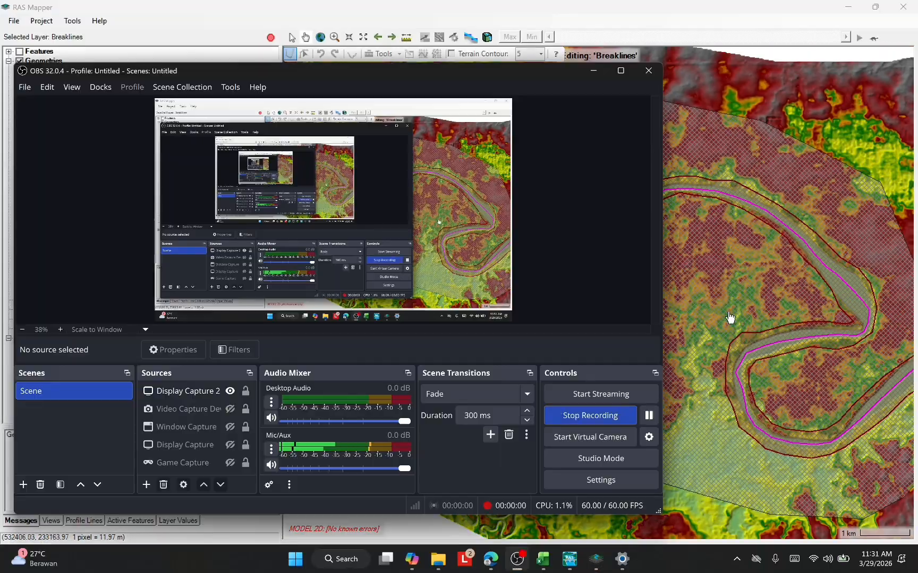
{"action": "left_click", "coordinate": [731, 312]}
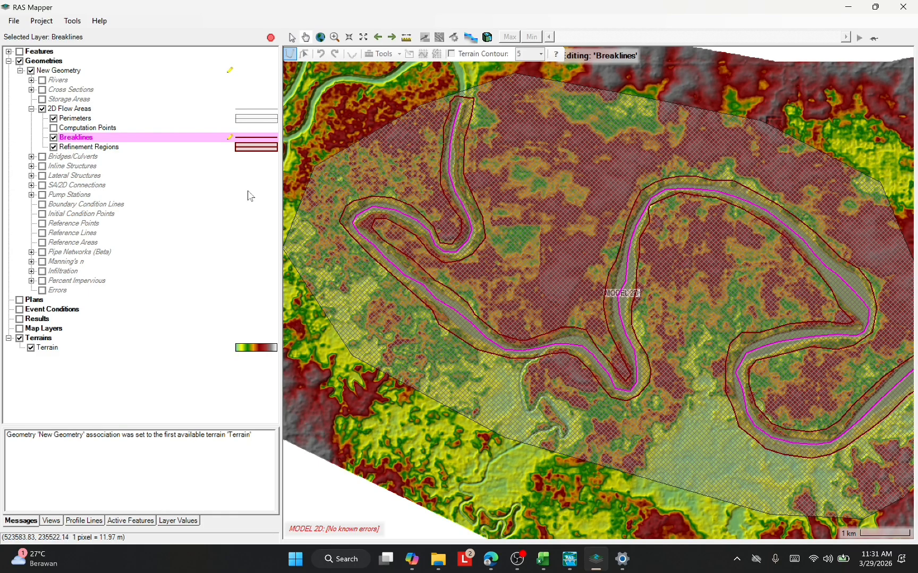
Draw a boundary condition line across the river just outside the perimeter at the northern inlet and name it HULU
{"action": "left_click", "coordinate": [84, 205]}
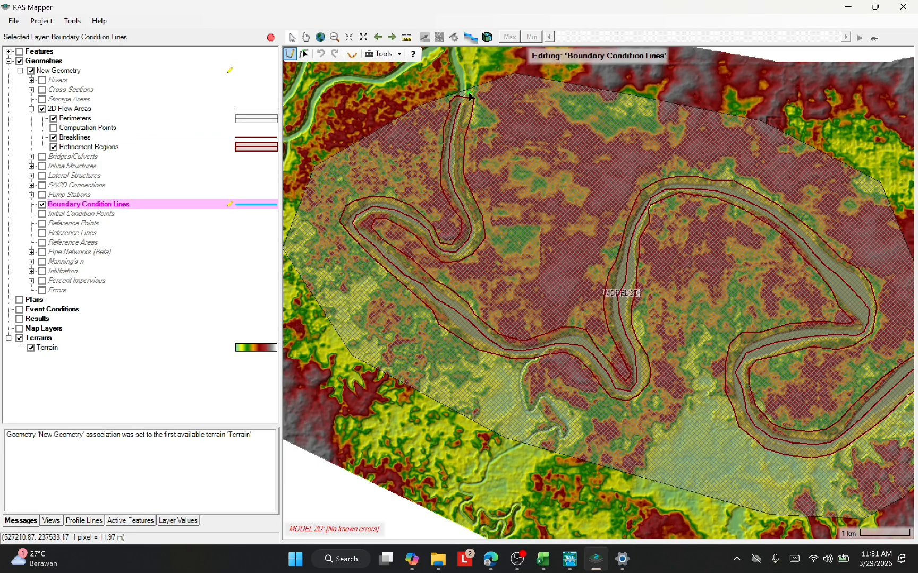
{"action": "scroll", "coordinate": [460, 97], "scroll_direction": "up", "scroll_amount": 2}
{"action": "scroll", "coordinate": [458, 94], "scroll_direction": "up", "scroll_amount": 3}
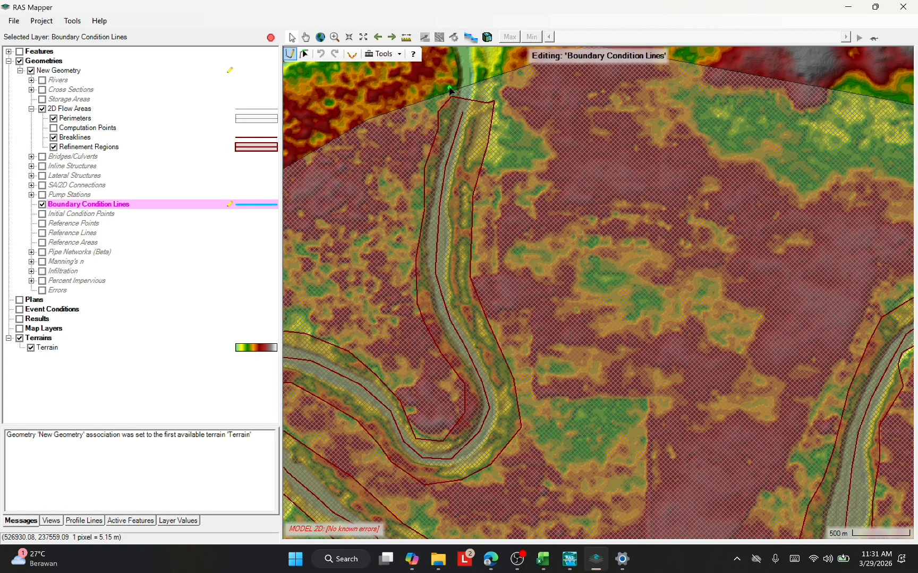
{"action": "left_click", "coordinate": [450, 86]}
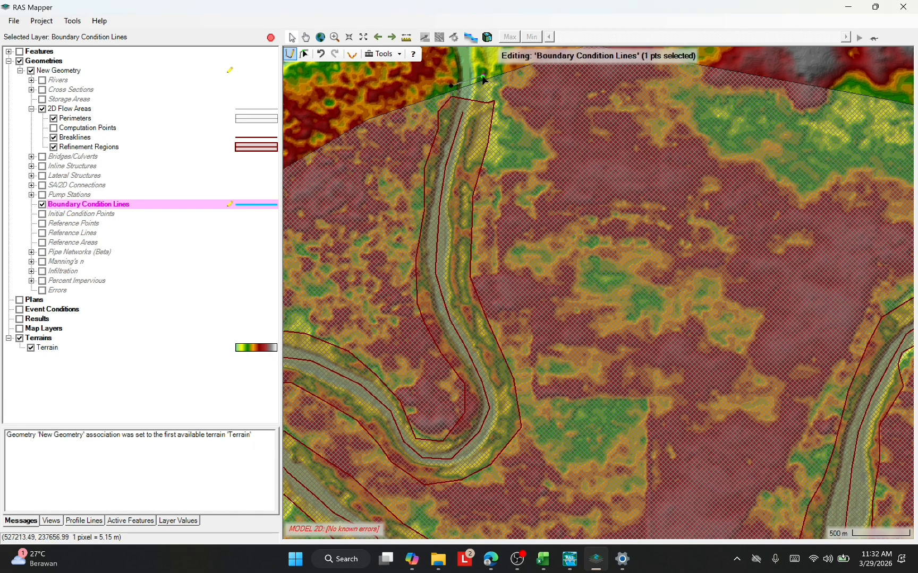
{"action": "double_click", "coordinate": [483, 78]}
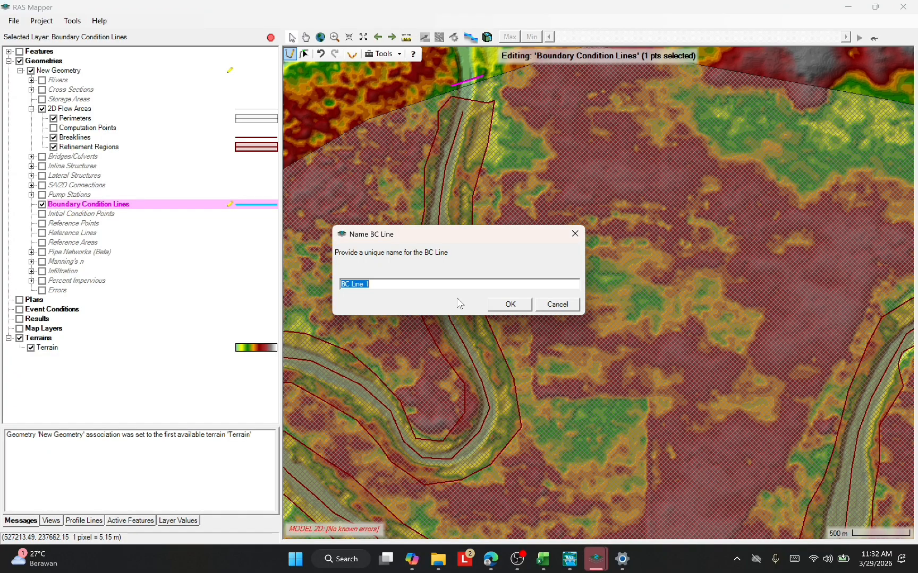
{"action": "key", "text": "BackSpace"}
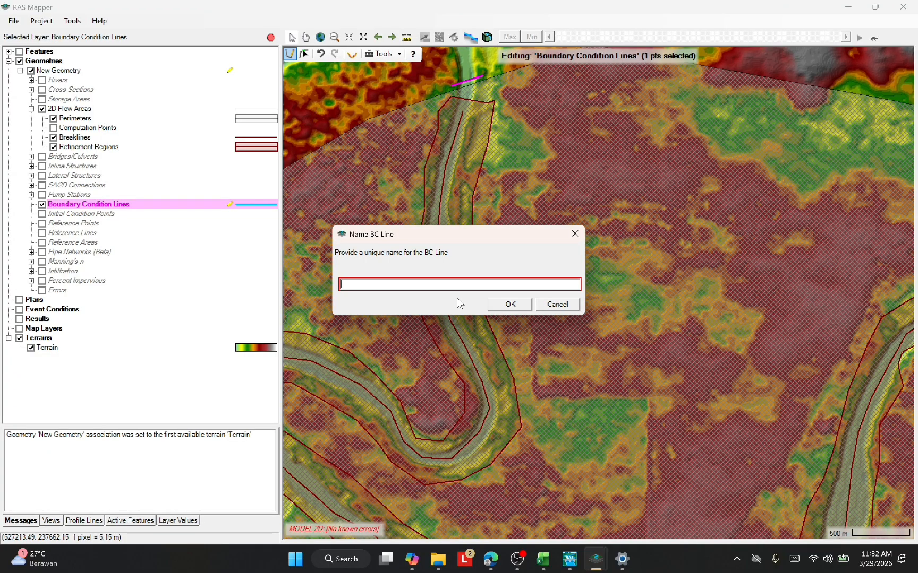
{"action": "type", "text": "HULU"}
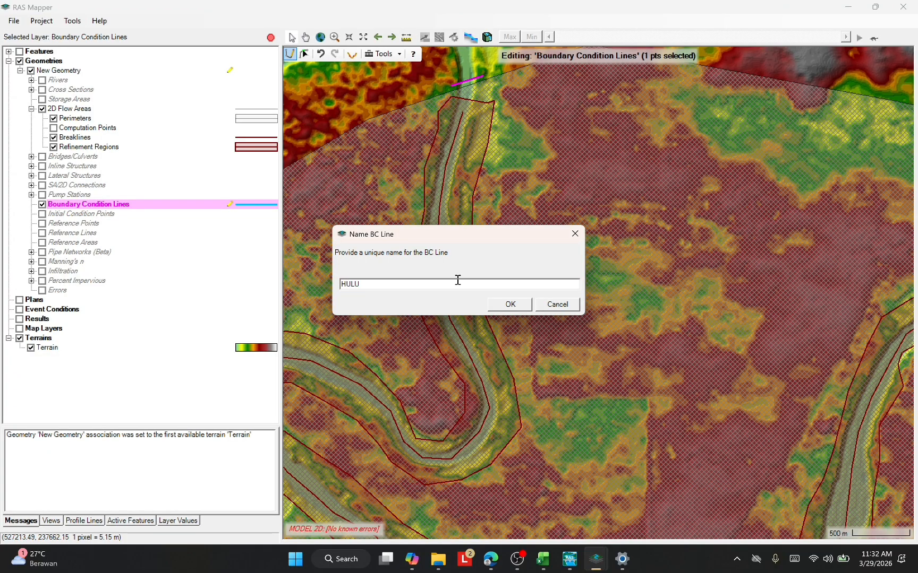
{"action": "left_click", "coordinate": [510, 304]}
Draw a boundary condition line across the river just outside the perimeter at the eastern outlet and name it HILIR
{"action": "scroll", "coordinate": [512, 295], "scroll_direction": "down", "scroll_amount": 4}
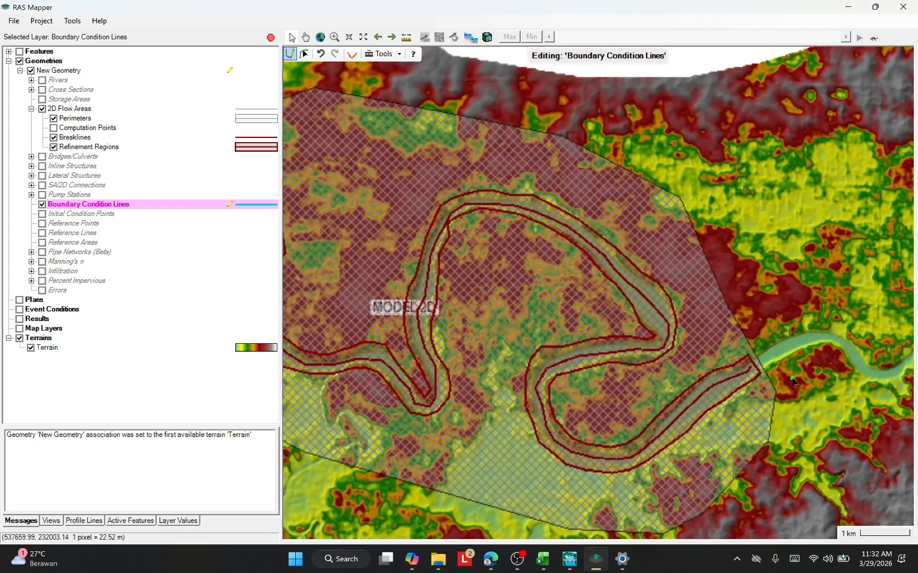
{"action": "scroll", "coordinate": [791, 381], "scroll_direction": "up", "scroll_amount": 5}
{"action": "left_click", "coordinate": [749, 374]}
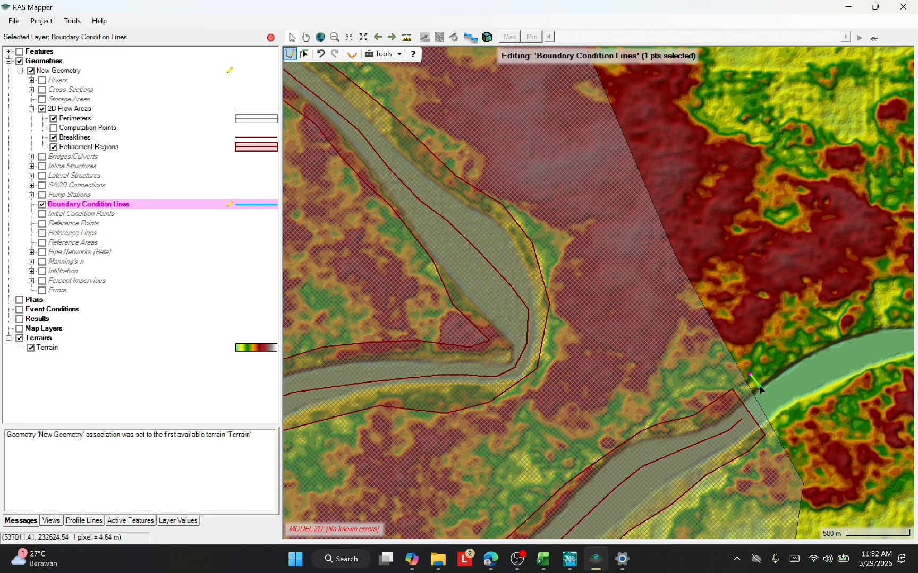
{"action": "double_click", "coordinate": [787, 431]}
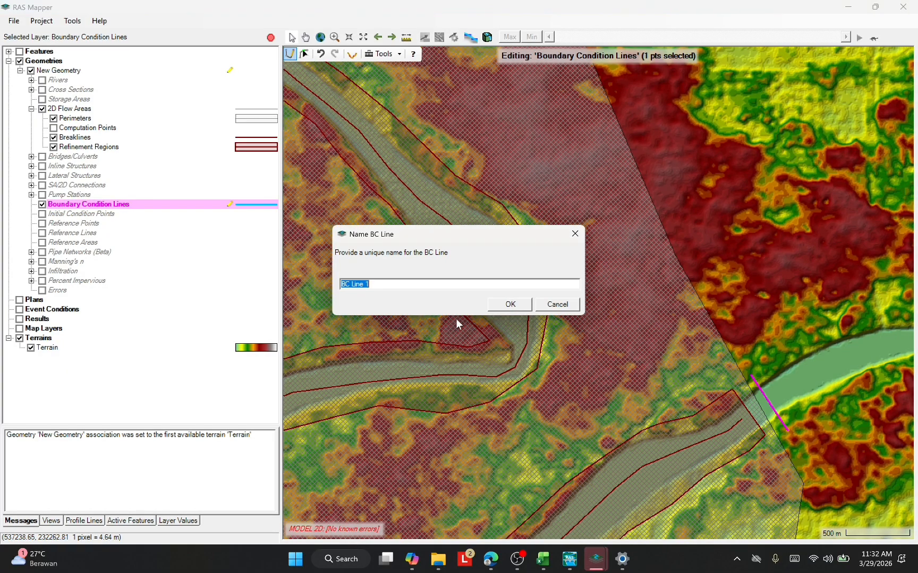
{"action": "key", "text": "BackSpace"}
{"action": "type", "text": "HILIR"}
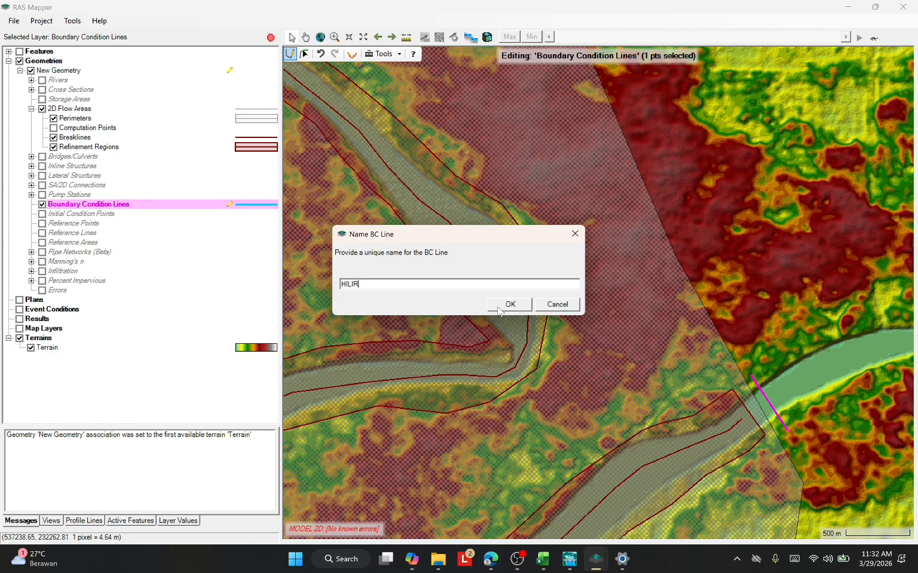
{"action": "left_click", "coordinate": [505, 310]}
{"action": "scroll", "coordinate": [402, 274], "scroll_direction": "down", "scroll_amount": 1}
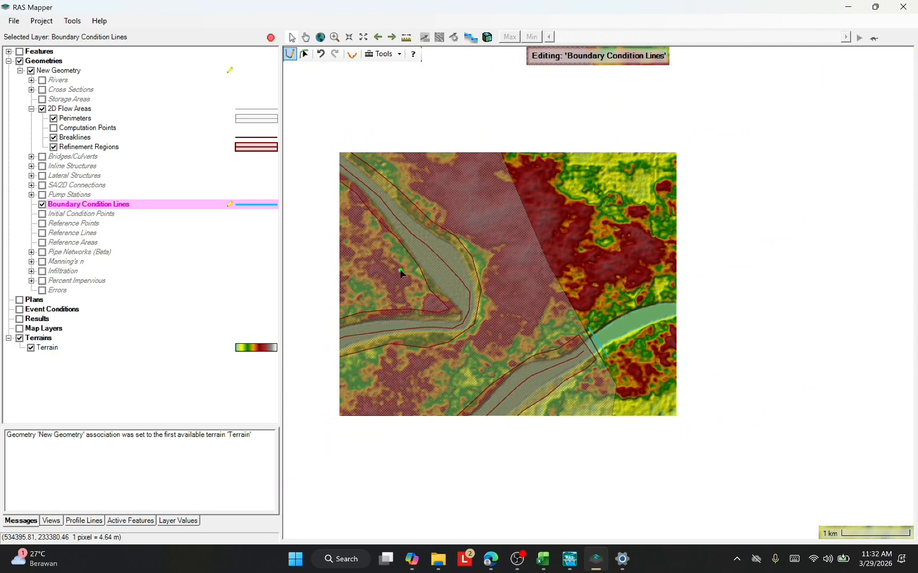
{"action": "scroll", "coordinate": [387, 249], "scroll_direction": "down", "scroll_amount": 1}
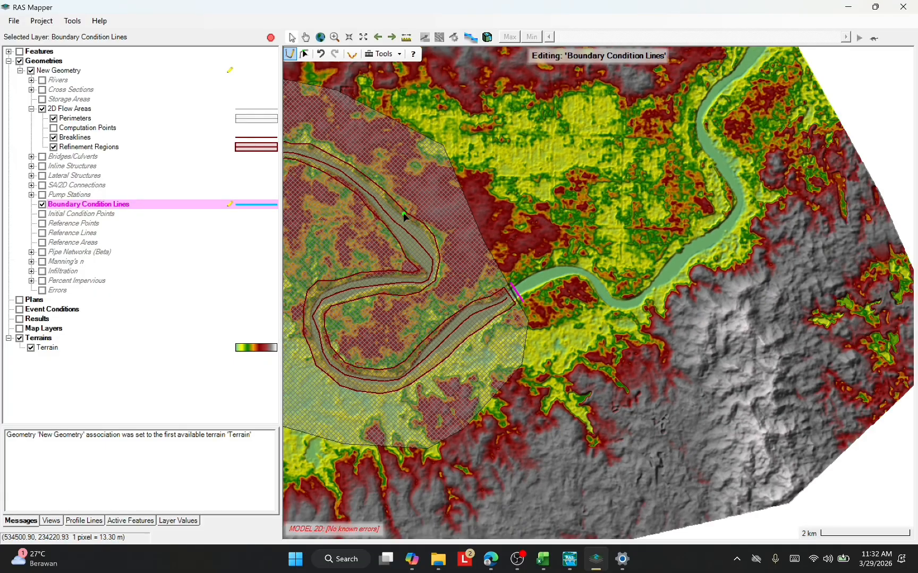
Turn on and select the Computation Points layer for the 2D flow area
{"action": "scroll", "coordinate": [399, 218], "scroll_direction": "down", "scroll_amount": 1}
{"action": "scroll", "coordinate": [396, 216], "scroll_direction": "down", "scroll_amount": 1}
{"action": "left_click", "coordinate": [306, 37]}
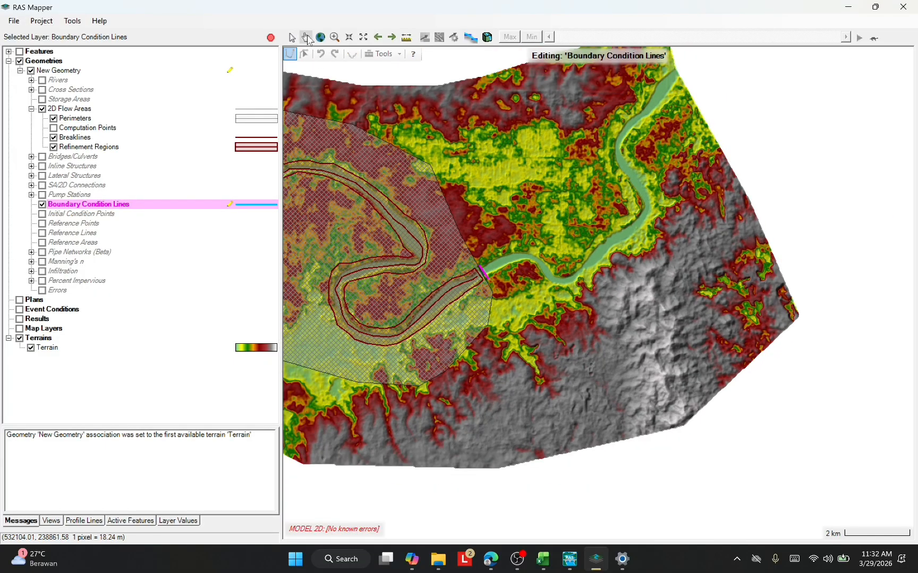
{"action": "left_click_drag", "start_coordinate": [352, 159], "coordinate": [544, 227]}
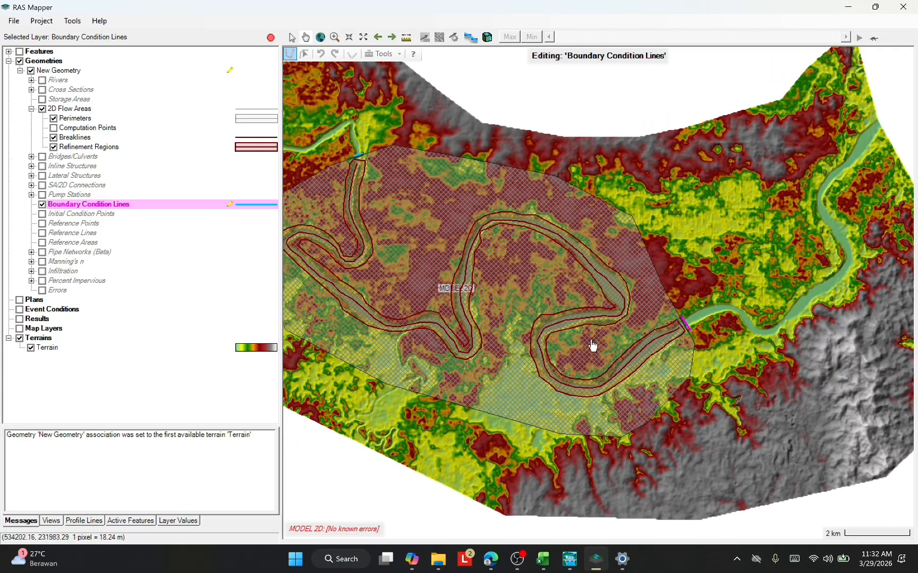
{"action": "left_click_drag", "start_coordinate": [464, 283], "coordinate": [521, 286]}
{"action": "scroll", "coordinate": [549, 291], "scroll_direction": "up", "scroll_amount": 1}
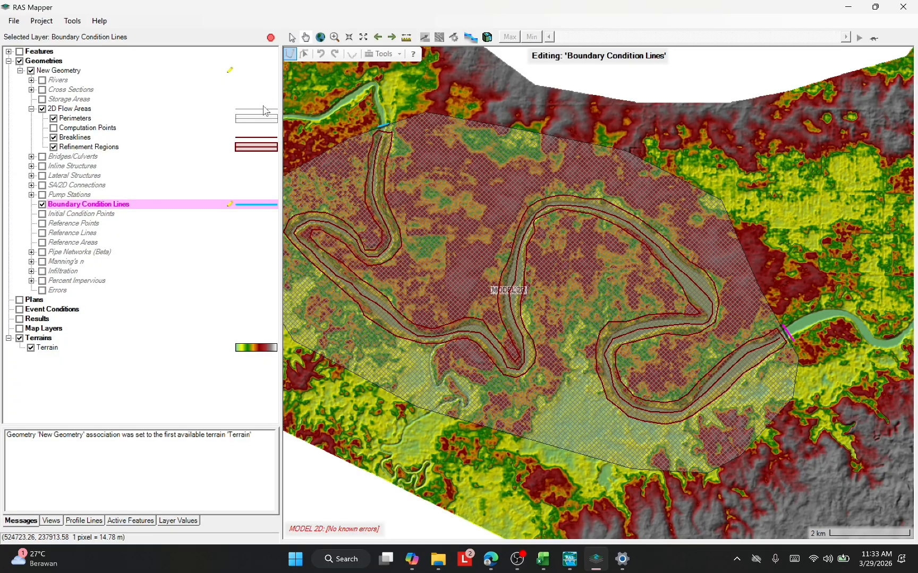
{"action": "left_click", "coordinate": [54, 128]}
{"action": "left_click", "coordinate": [261, 129]}
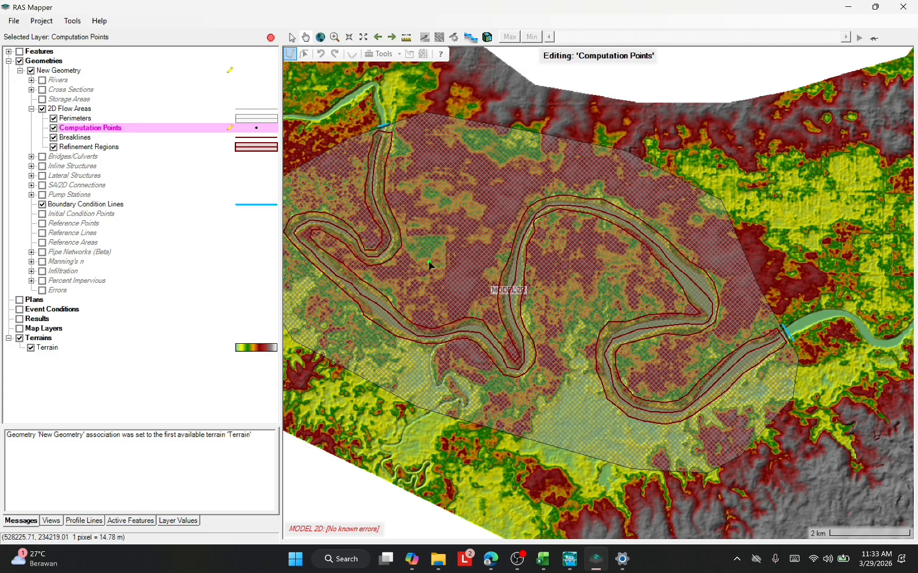
Examine the computation points and cell sizes inside the river refinement region and across the surrounding floodplain mesh
{"action": "left_click", "coordinate": [476, 251]}
{"action": "scroll", "coordinate": [438, 334], "scroll_direction": "up", "scroll_amount": 5}
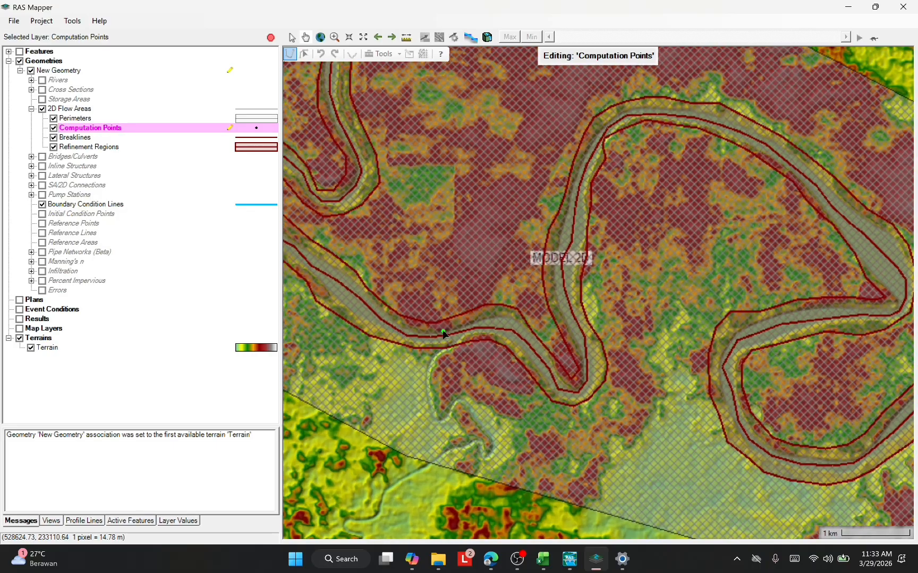
{"action": "scroll", "coordinate": [456, 321], "scroll_direction": "down", "scroll_amount": 2}
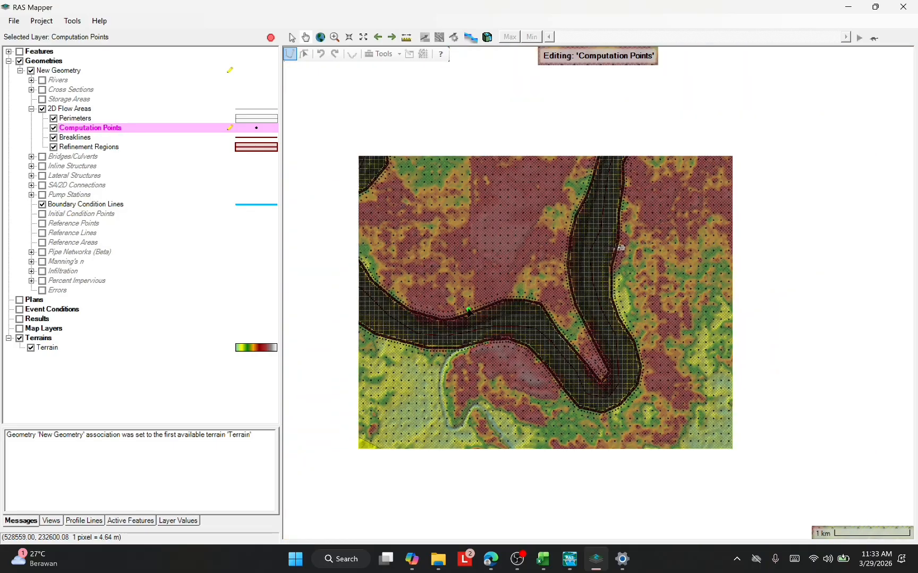
{"action": "scroll", "coordinate": [617, 282], "scroll_direction": "up", "scroll_amount": 5}
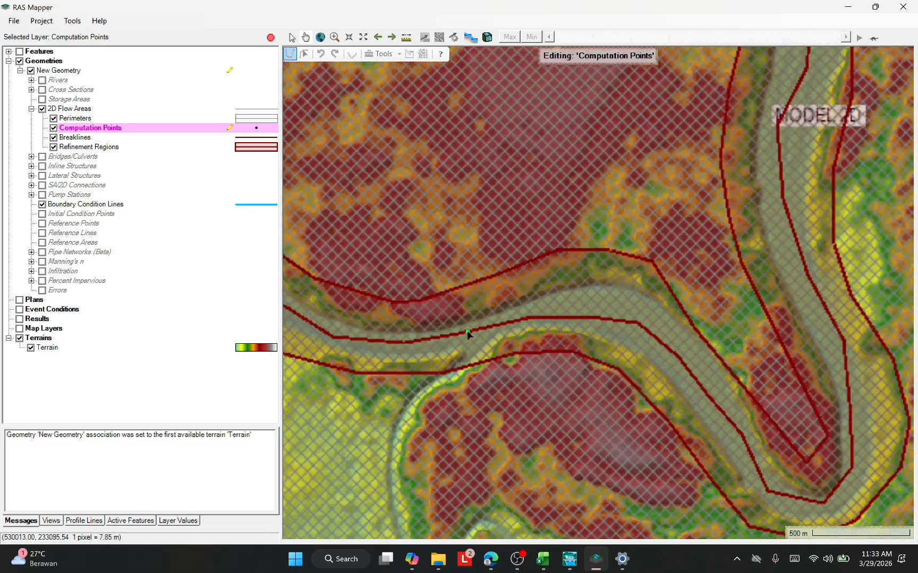
{"action": "scroll", "coordinate": [431, 311], "scroll_direction": "up", "scroll_amount": 4}
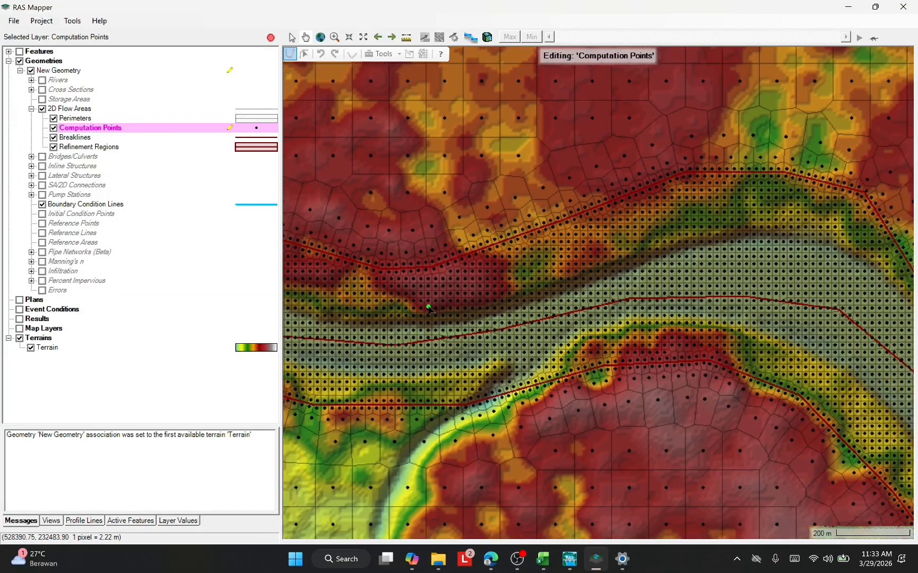
{"action": "scroll", "coordinate": [430, 310], "scroll_direction": "down", "scroll_amount": 5}
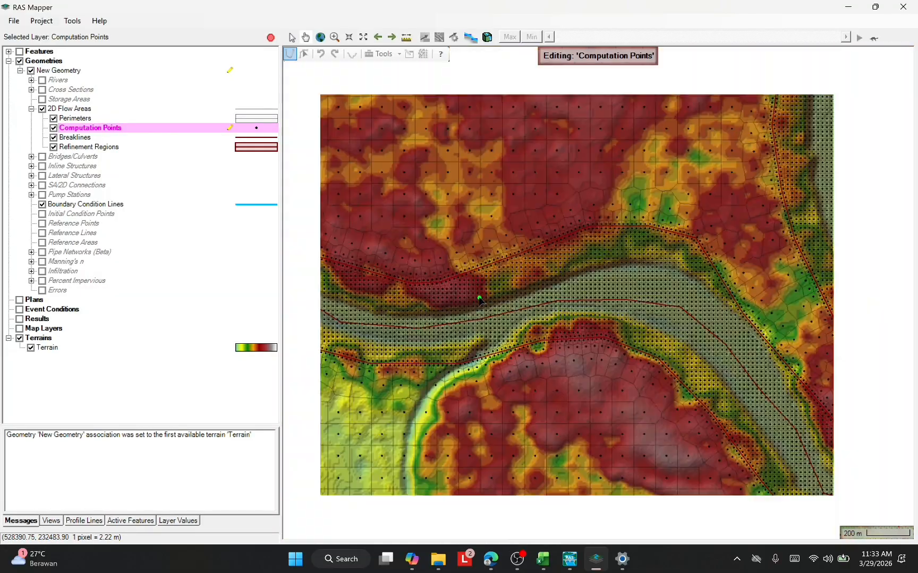
{"action": "scroll", "coordinate": [630, 258], "scroll_direction": "down", "scroll_amount": 1}
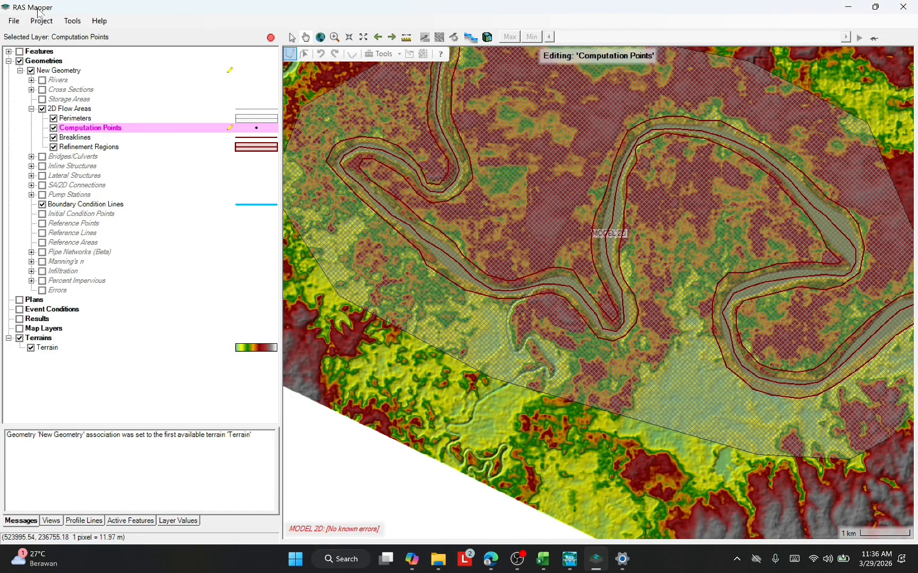
Save the RAS Mapper project and close RAS Mapper, keeping the edits to New Geometry
{"action": "left_click", "coordinate": [14, 20]}
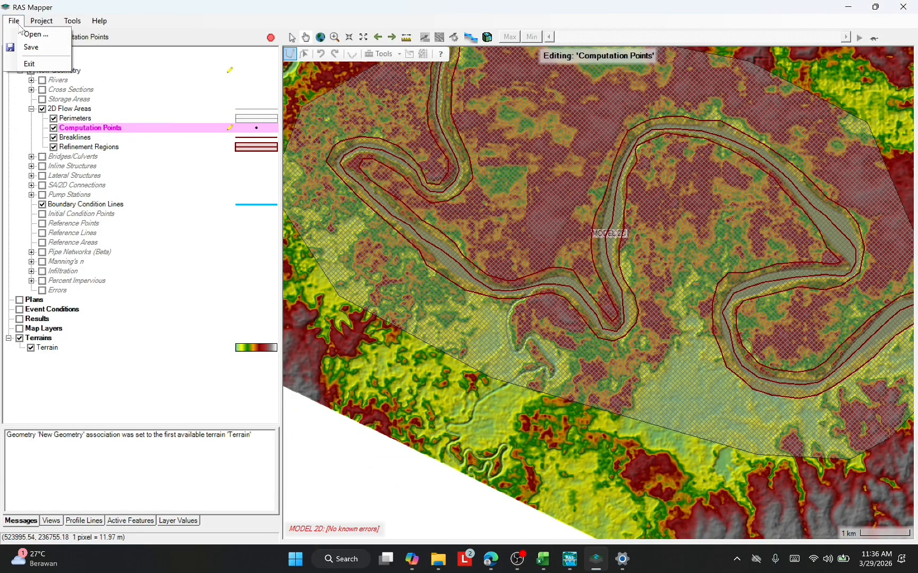
{"action": "left_click", "coordinate": [30, 50]}
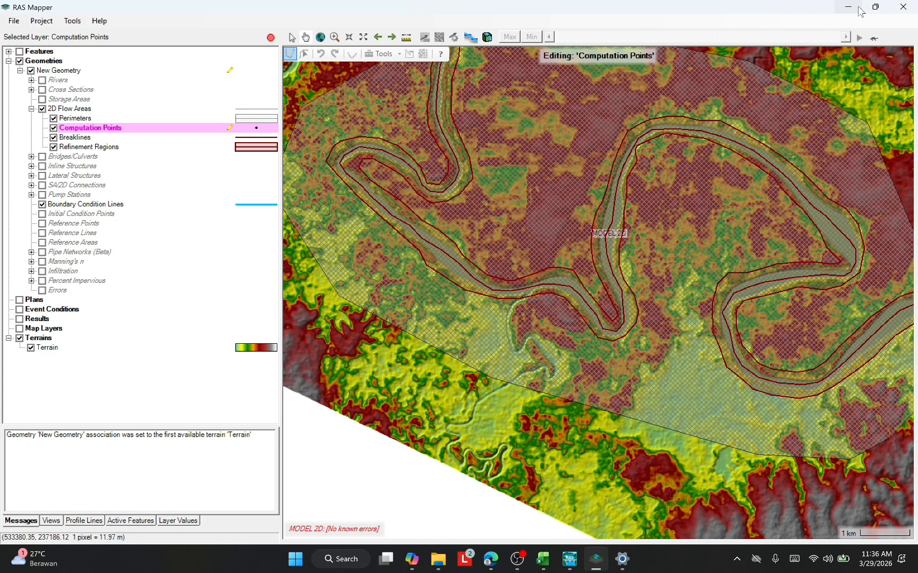
{"action": "left_click", "coordinate": [912, 9]}
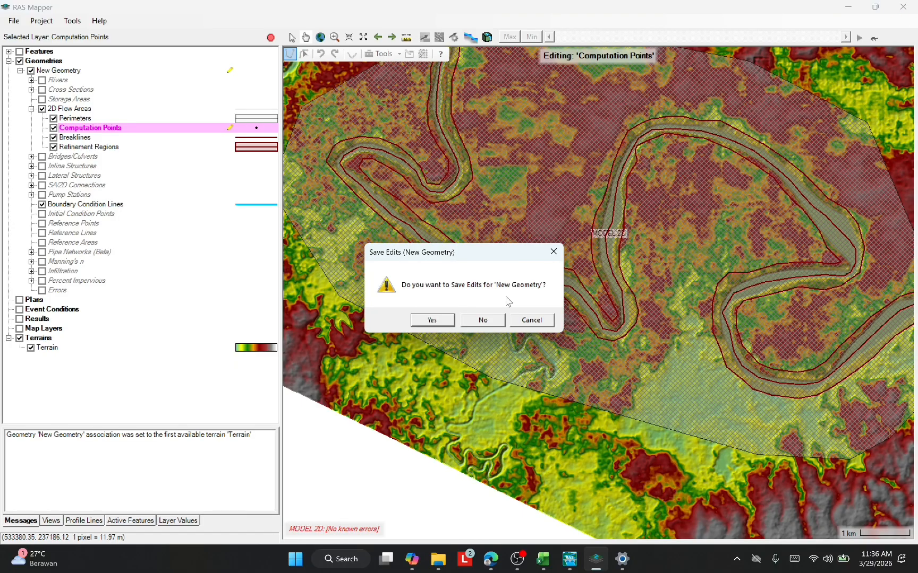
{"action": "left_click", "coordinate": [433, 321]}
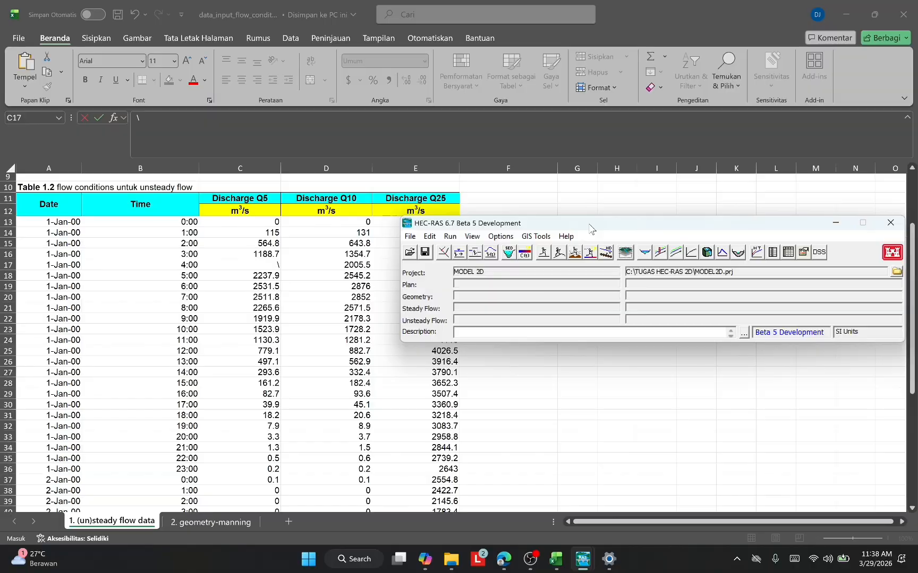
Open the New Geometry file MODEL2D.g01 in the Geometric Data editor from the HEC-RAS main window
{"action": "left_click_drag", "start_coordinate": [601, 236], "coordinate": [579, 215]}
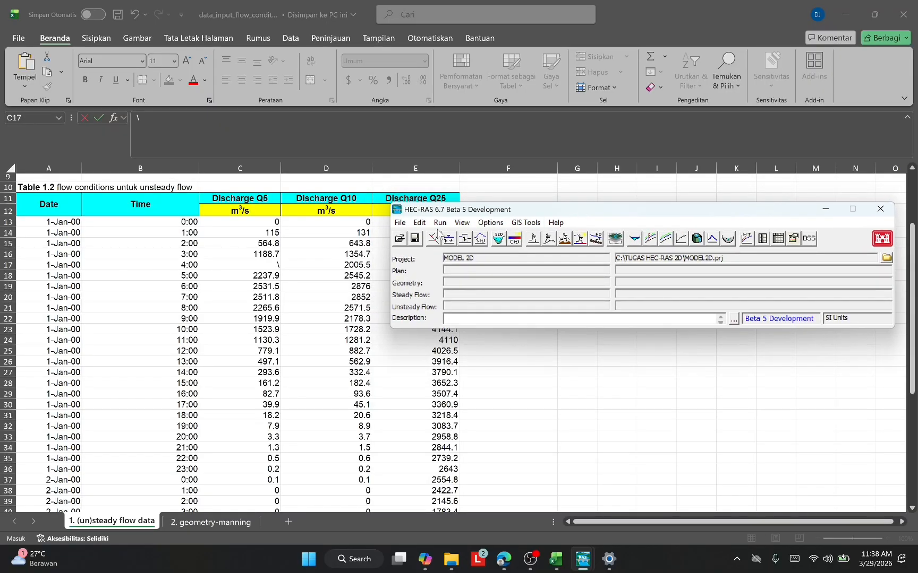
{"action": "left_click", "coordinate": [440, 223]}
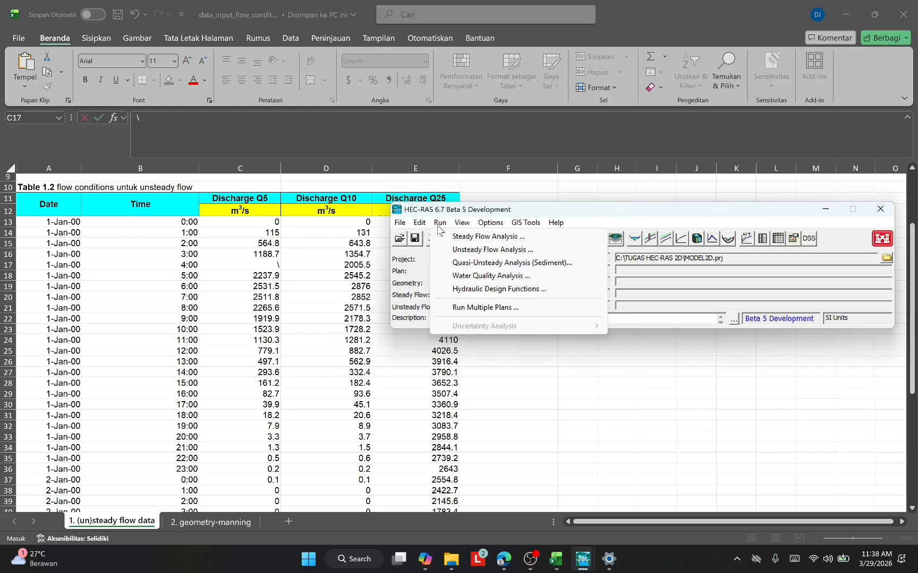
{"action": "mouse_move", "coordinate": [419, 224]}
{"action": "left_click", "coordinate": [451, 236]}
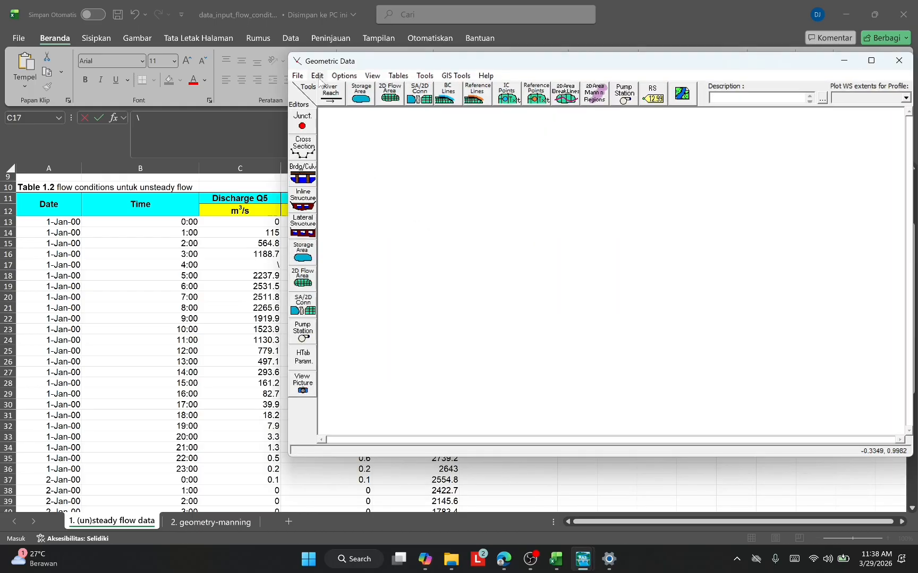
{"action": "left_click", "coordinate": [297, 75]}
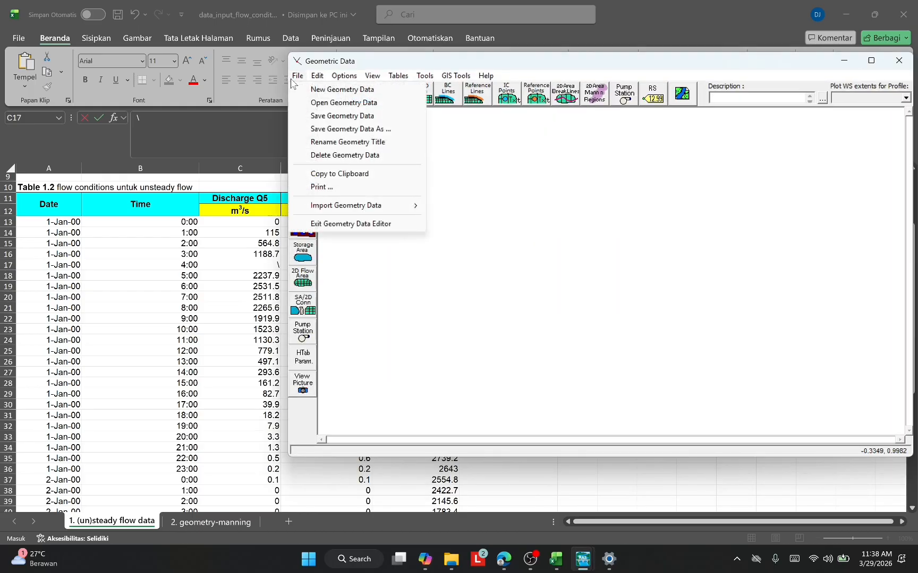
{"action": "left_click", "coordinate": [322, 108]}
{"action": "left_click", "coordinate": [353, 205]}
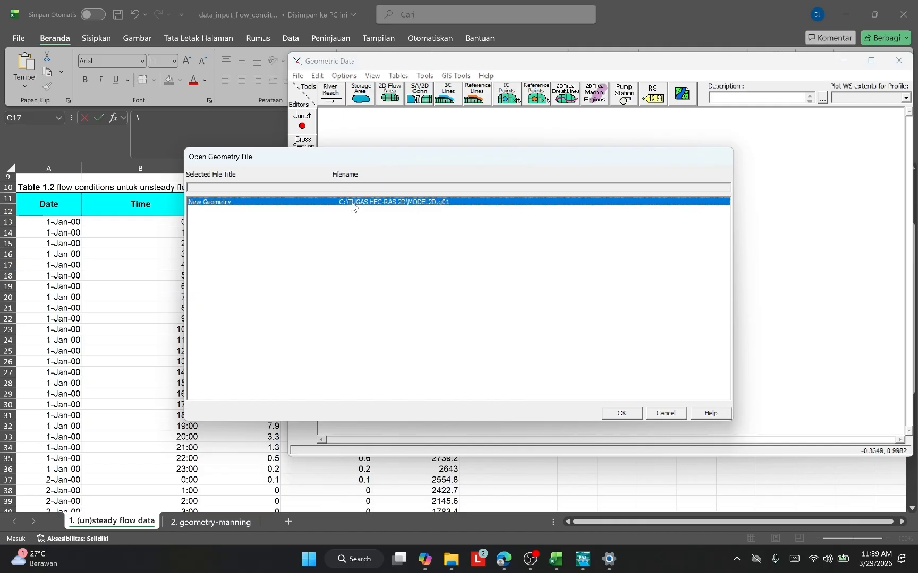
{"action": "left_click", "coordinate": [626, 417]}
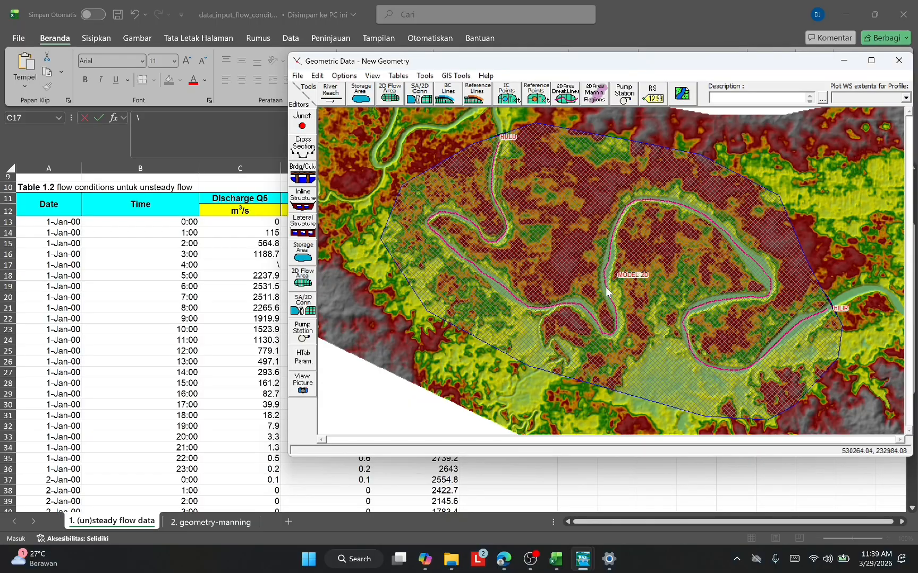
Examine the loaded mesh, breakline and the HULU and HILIR boundary lines in the geometry view
{"action": "scroll", "coordinate": [603, 293], "scroll_direction": "up", "scroll_amount": 2}
{"action": "scroll", "coordinate": [581, 284], "scroll_direction": "up", "scroll_amount": 1}
{"action": "scroll", "coordinate": [581, 285], "scroll_direction": "down", "scroll_amount": 4}
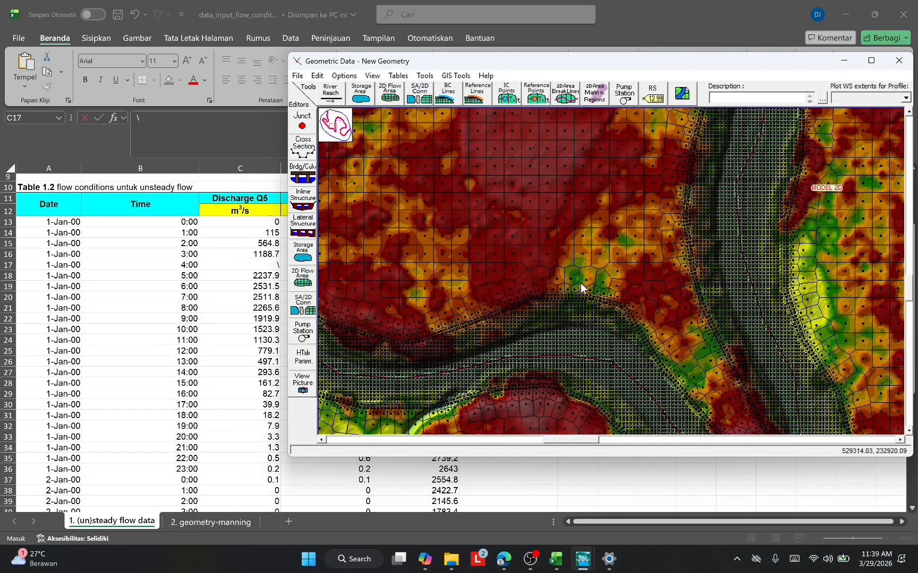
{"action": "scroll", "coordinate": [658, 278], "scroll_direction": "up", "scroll_amount": 1}
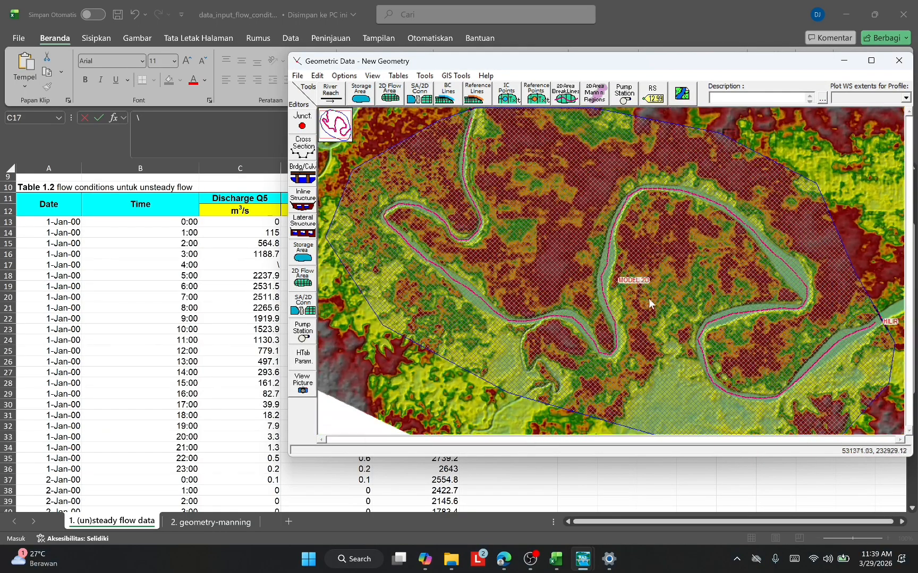
{"action": "scroll", "coordinate": [525, 225], "scroll_direction": "up", "scroll_amount": 1}
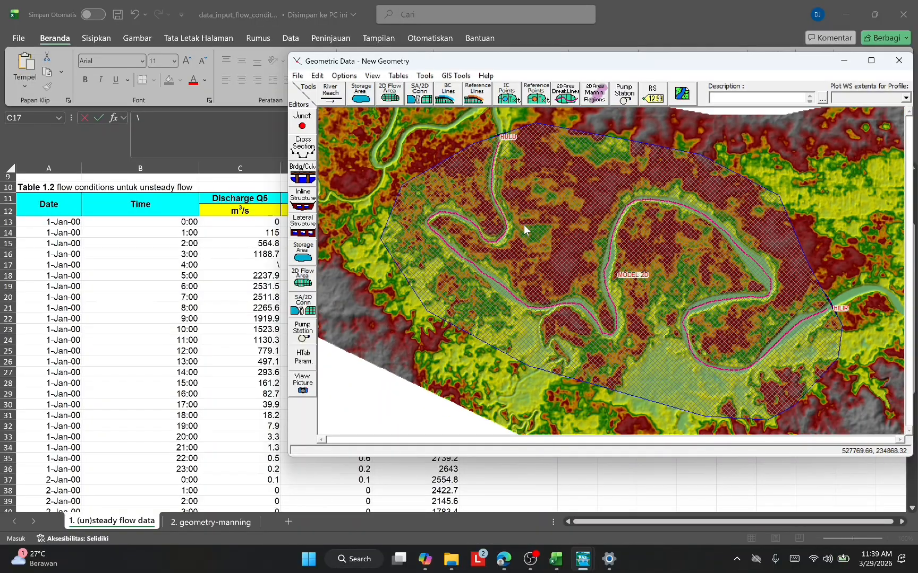
{"action": "scroll", "coordinate": [524, 229], "scroll_direction": "up", "scroll_amount": 3}
{"action": "scroll", "coordinate": [447, 226], "scroll_direction": "down", "scroll_amount": 3}
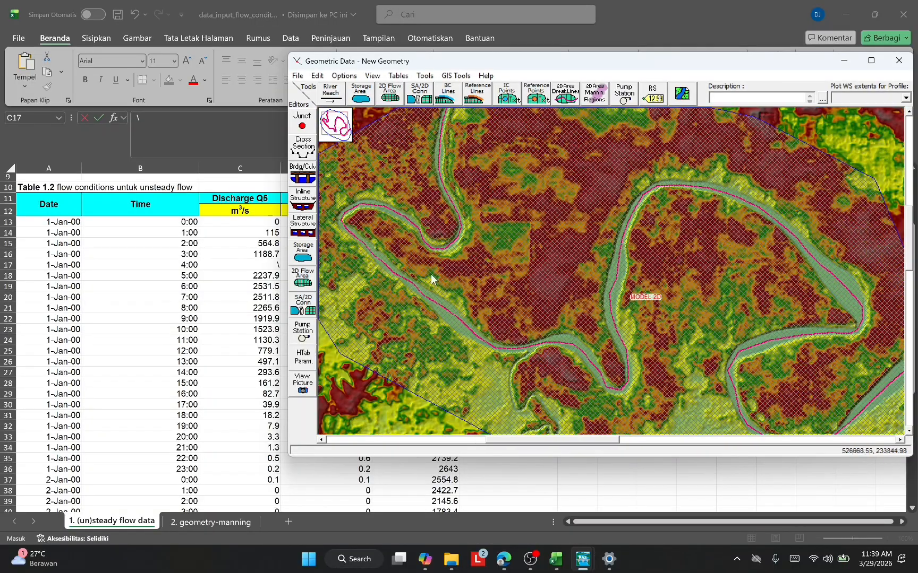
{"action": "scroll", "coordinate": [675, 292], "scroll_direction": "down", "scroll_amount": 1}
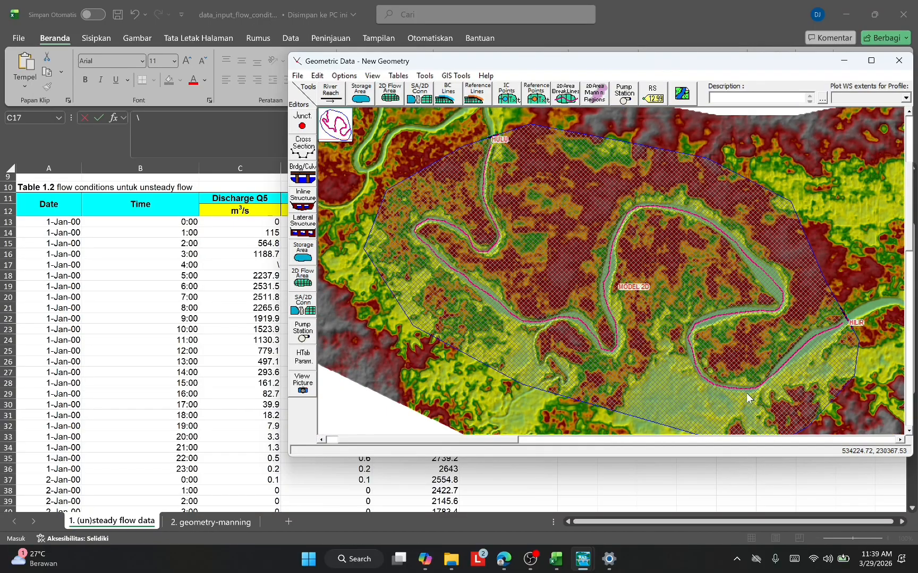
Save the geometry data and close the Geometric Data editor
{"action": "left_click", "coordinate": [297, 75]}
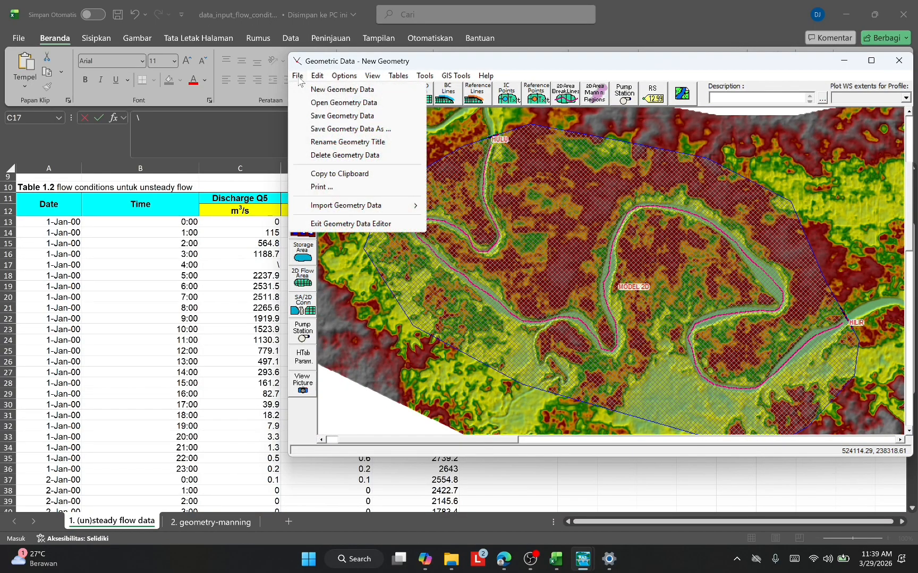
{"action": "left_click", "coordinate": [341, 116]}
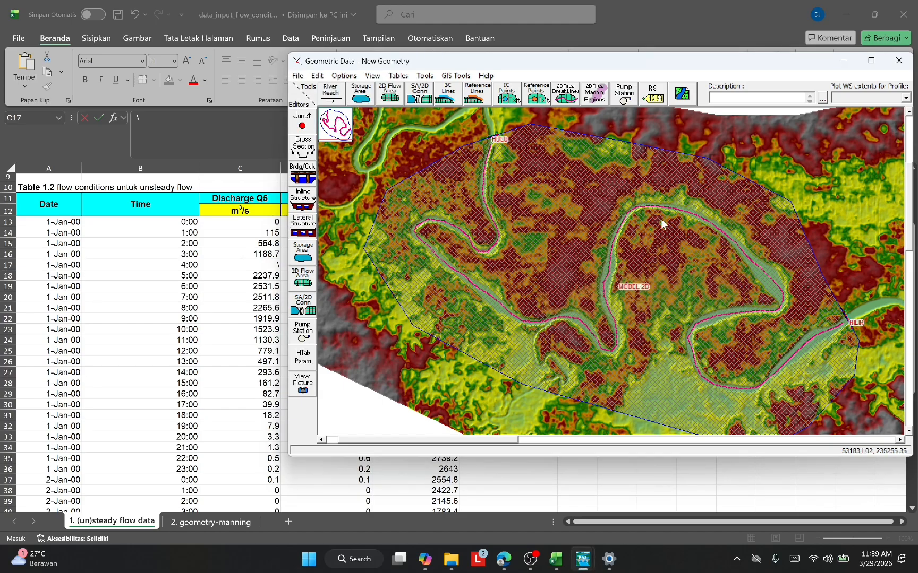
{"action": "left_click", "coordinate": [898, 61]}
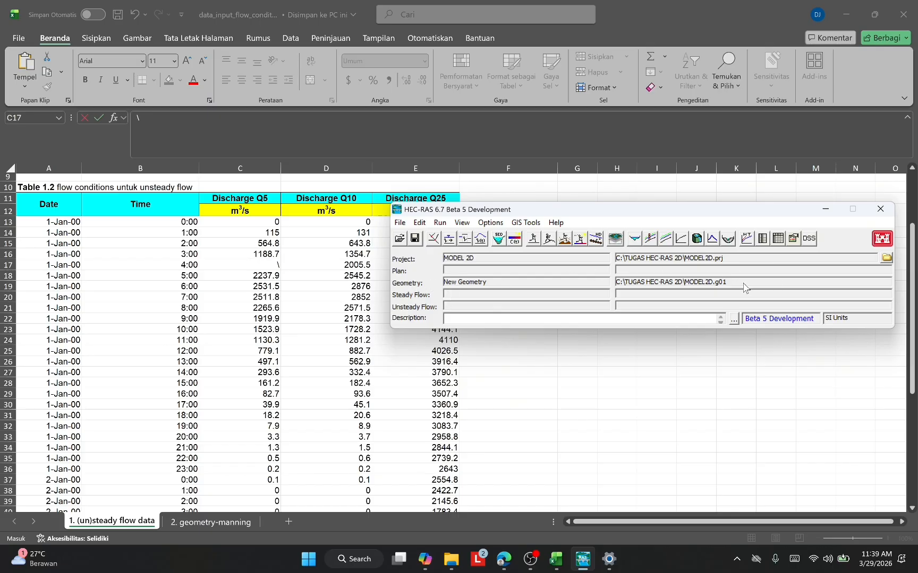
Open the unsteady flow data and assign the HILIR boundary a Normal Depth condition with a friction slope of 0.001
{"action": "left_click", "coordinate": [420, 224]}
{"action": "left_click", "coordinate": [452, 281]}
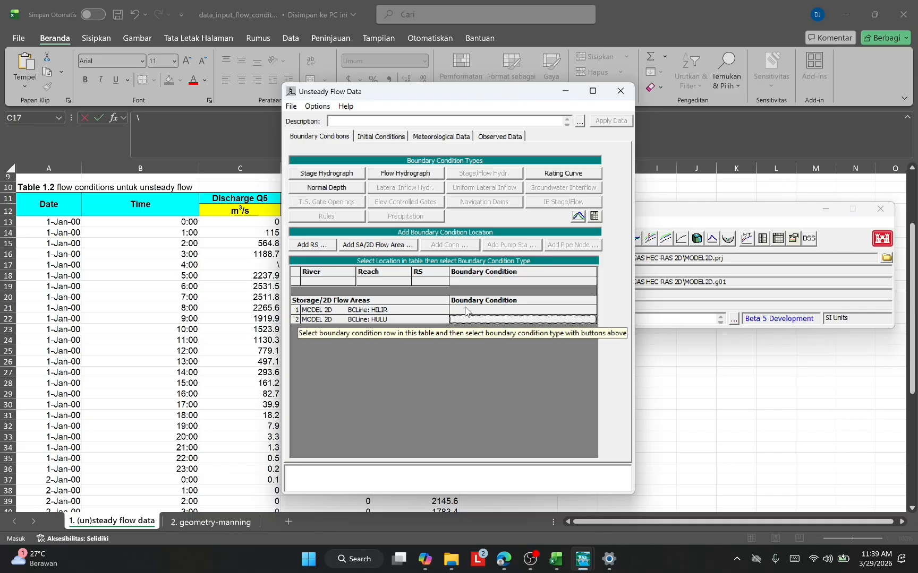
{"action": "left_click", "coordinate": [469, 310]}
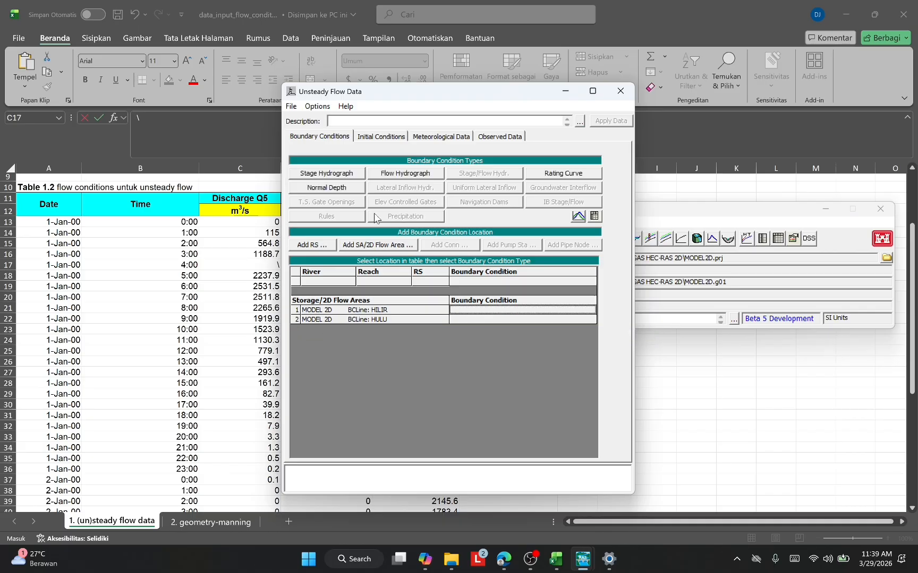
{"action": "left_click", "coordinate": [348, 189]}
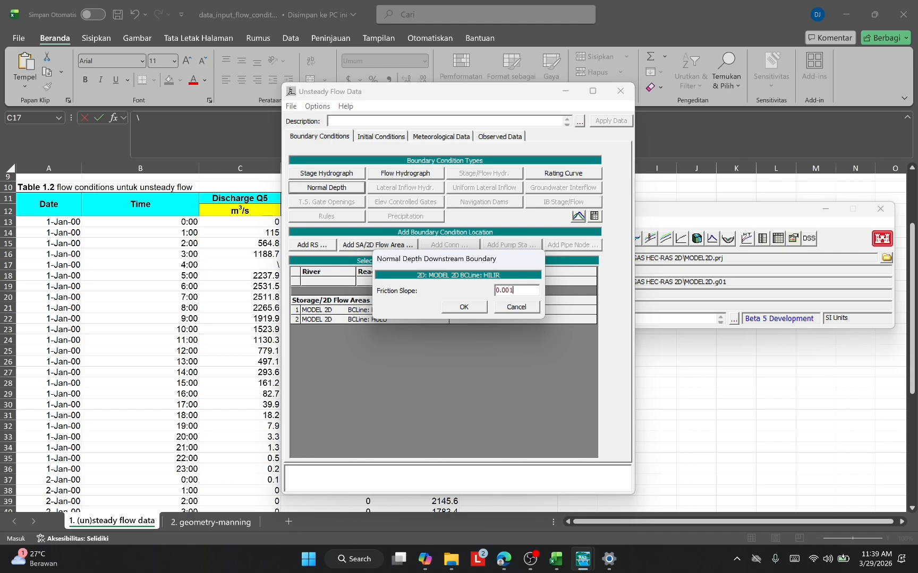
{"action": "left_click", "coordinate": [471, 307]}
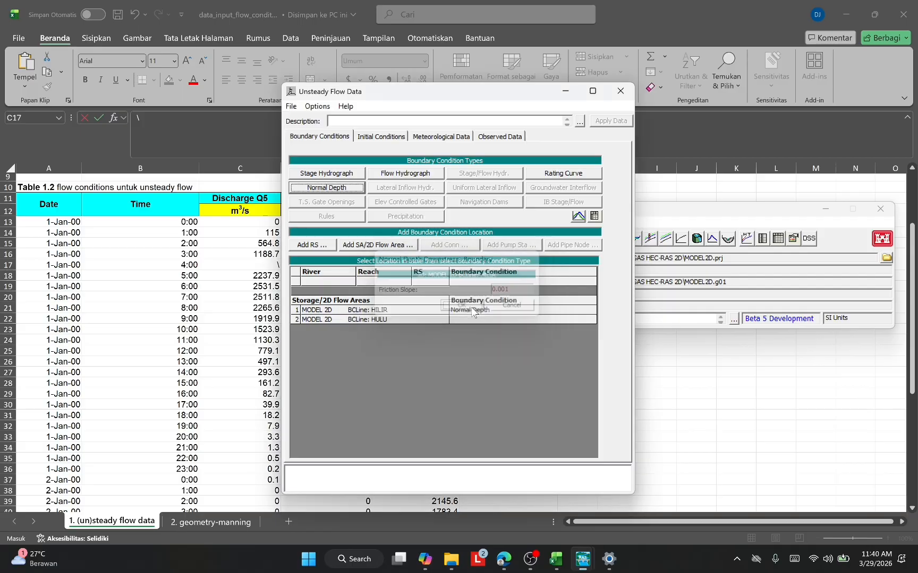
Assign the HULU boundary line a Flow Hydrograph, select its flow column for input, and switch to the Excel flow data workbook
{"action": "left_click", "coordinate": [478, 319]}
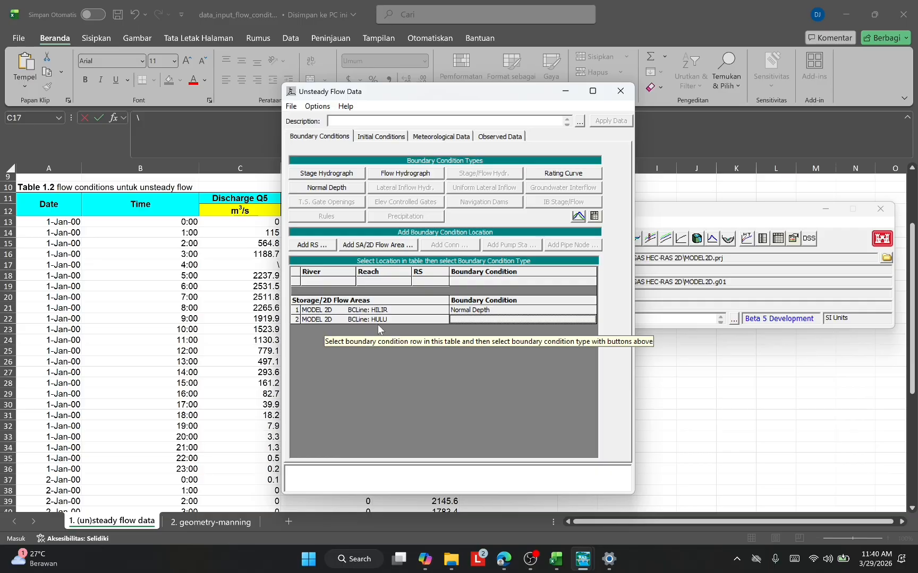
{"action": "left_click", "coordinate": [402, 175]}
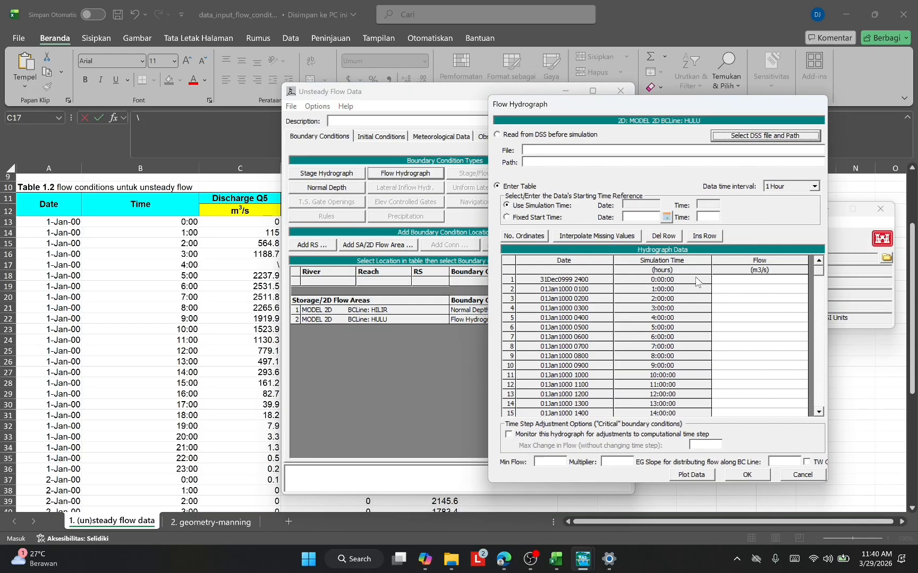
{"action": "left_click_drag", "start_coordinate": [698, 105], "coordinate": [714, 58]}
{"action": "left_click", "coordinate": [742, 215]}
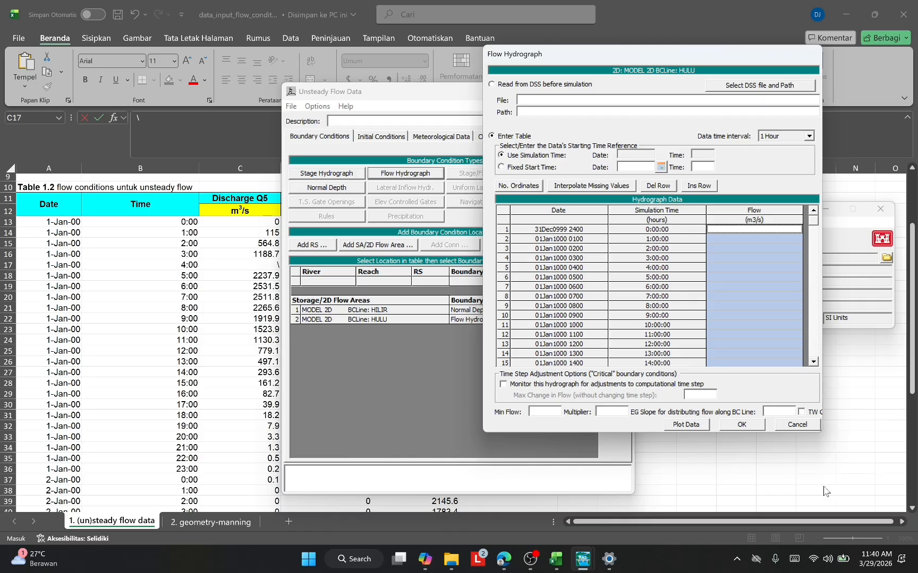
{"action": "left_click", "coordinate": [218, 192]}
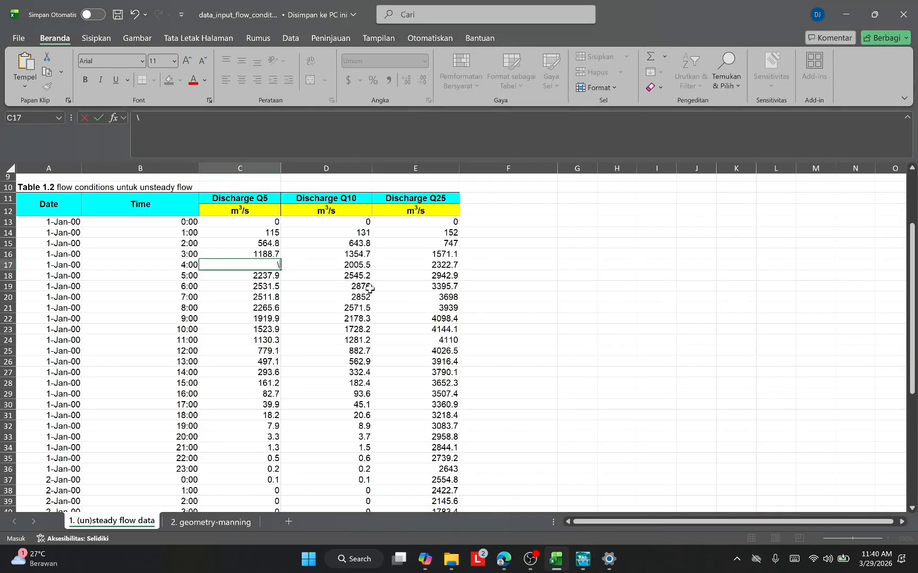
{"action": "left_click_drag", "start_coordinate": [442, 223], "coordinate": [416, 492]}
{"action": "key", "text": "ctrl+c"}
{"action": "scroll", "coordinate": [431, 338], "scroll_direction": "up", "scroll_amount": 15}
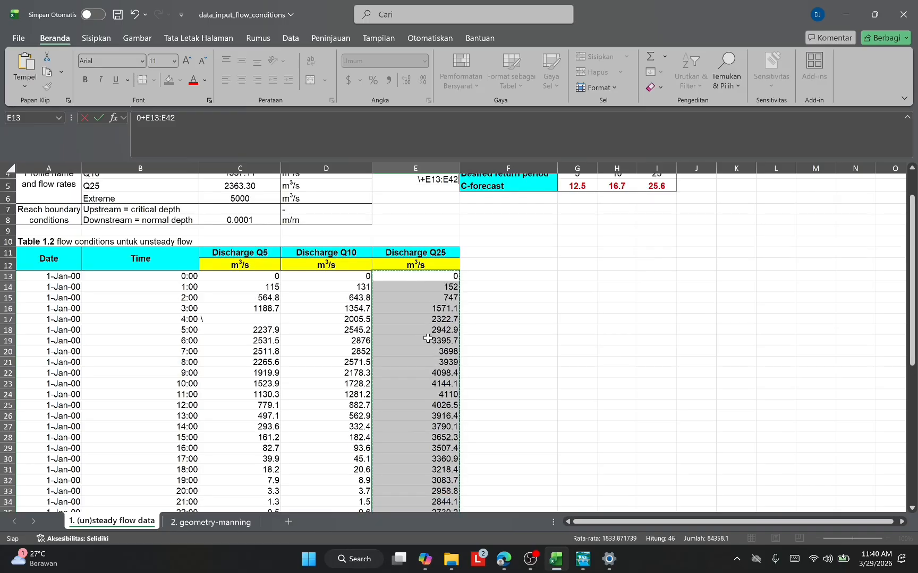
{"action": "scroll", "coordinate": [429, 338], "scroll_direction": "down", "scroll_amount": 6}
{"action": "scroll", "coordinate": [429, 339], "scroll_direction": "up", "scroll_amount": 6}
{"action": "key", "text": "ctrl+c"}
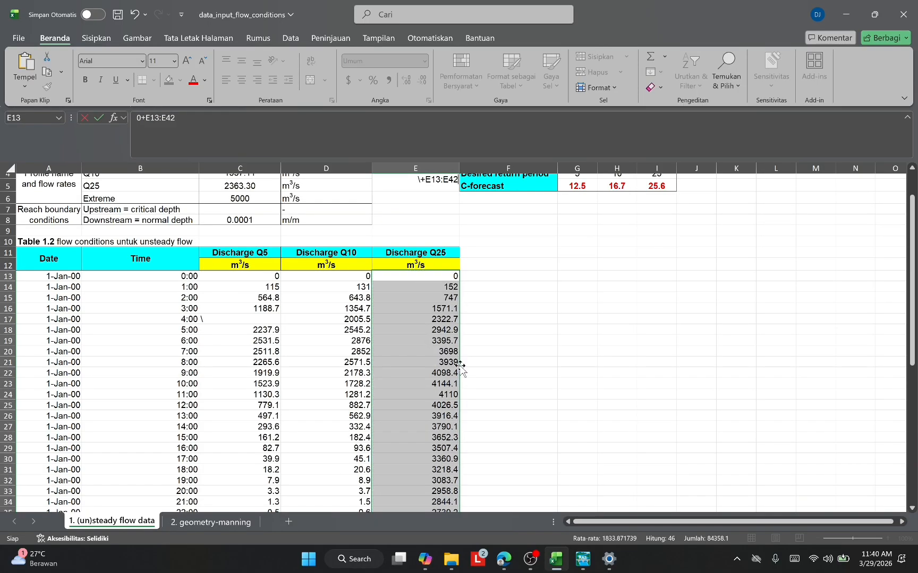
{"action": "left_click", "coordinate": [427, 276]}
{"action": "left_click_drag", "start_coordinate": [426, 281], "coordinate": [427, 287]}
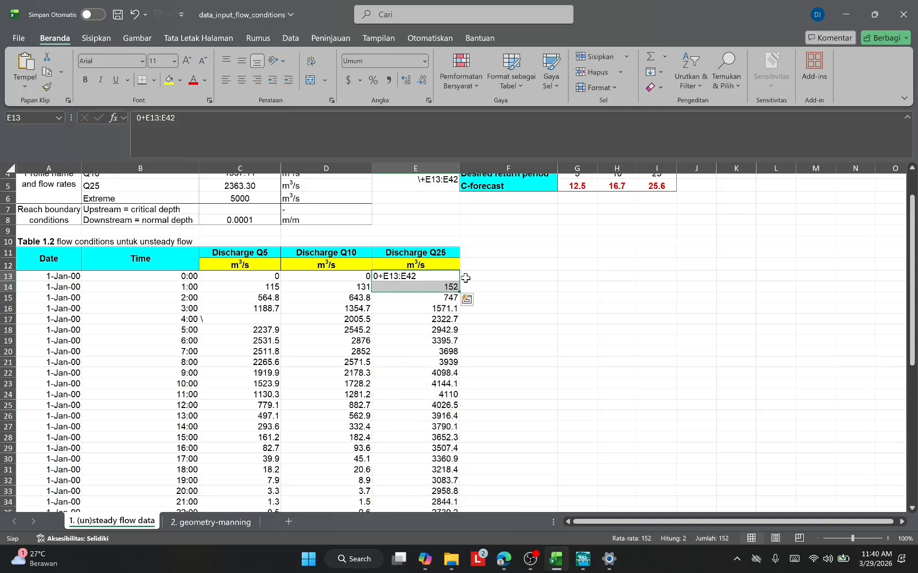
{"action": "left_click", "coordinate": [445, 279]}
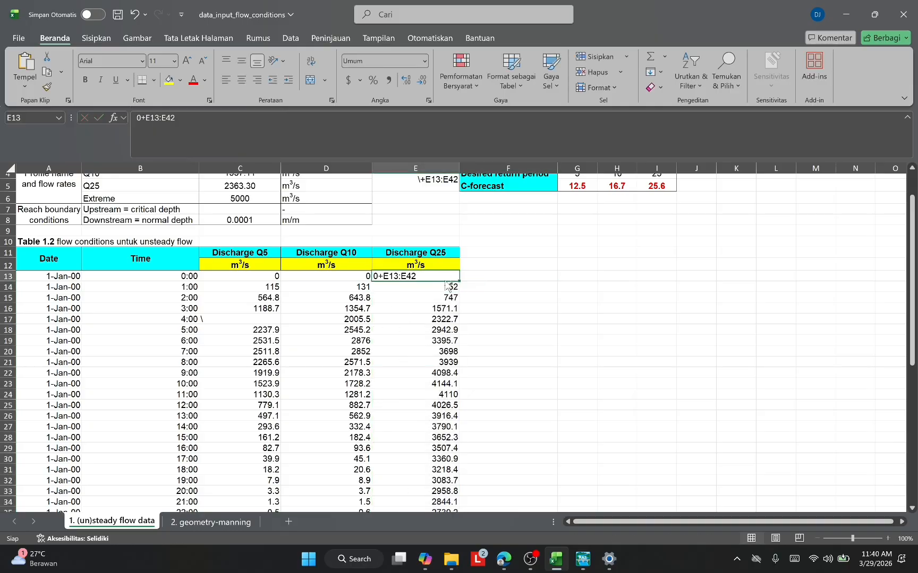
{"action": "key", "text": "ctrl+z"}
Copy the Discharge Q25 values in E13:E58 and paste them into the flow column of the HULU hydrograph in HEC-RAS
{"action": "left_click", "coordinate": [445, 275]}
{"action": "left_click_drag", "start_coordinate": [451, 277], "coordinate": [418, 497]}
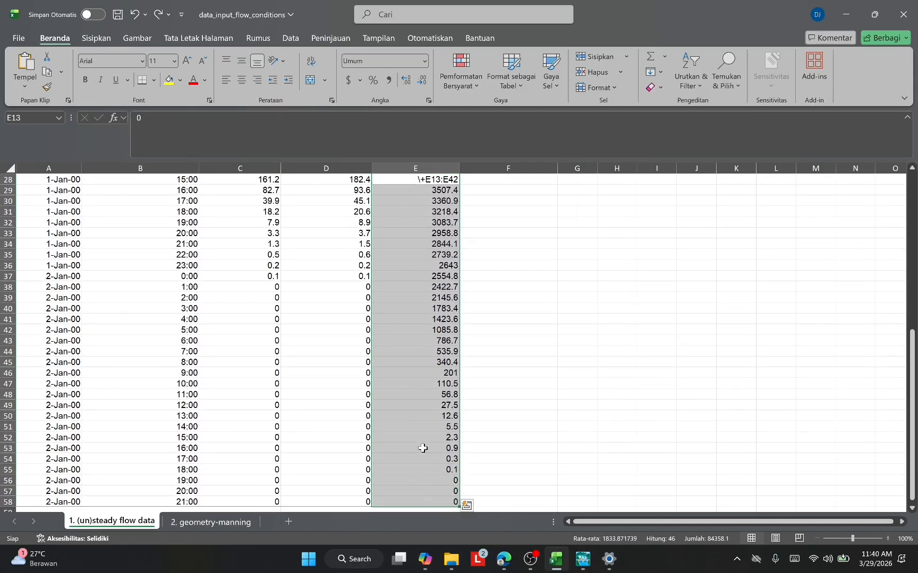
{"action": "key", "text": "ctrl+c"}
{"action": "mouse_move", "coordinate": [583, 559]}
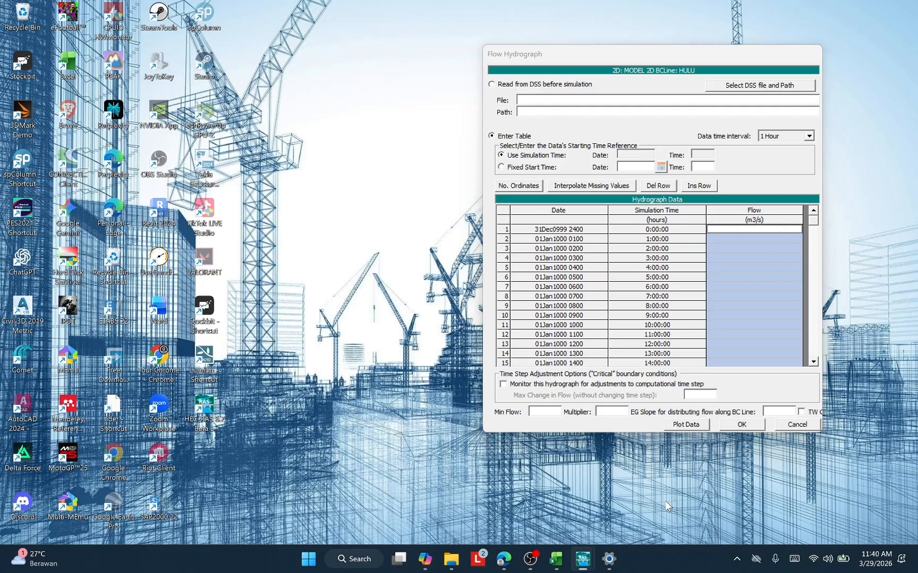
{"action": "left_click", "coordinate": [664, 501]}
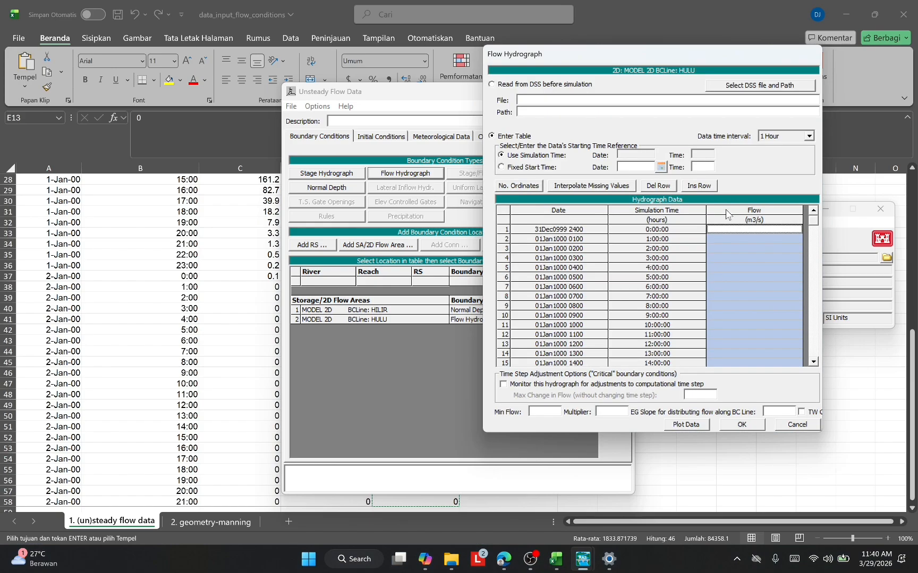
{"action": "key", "text": "ctrl+v"}
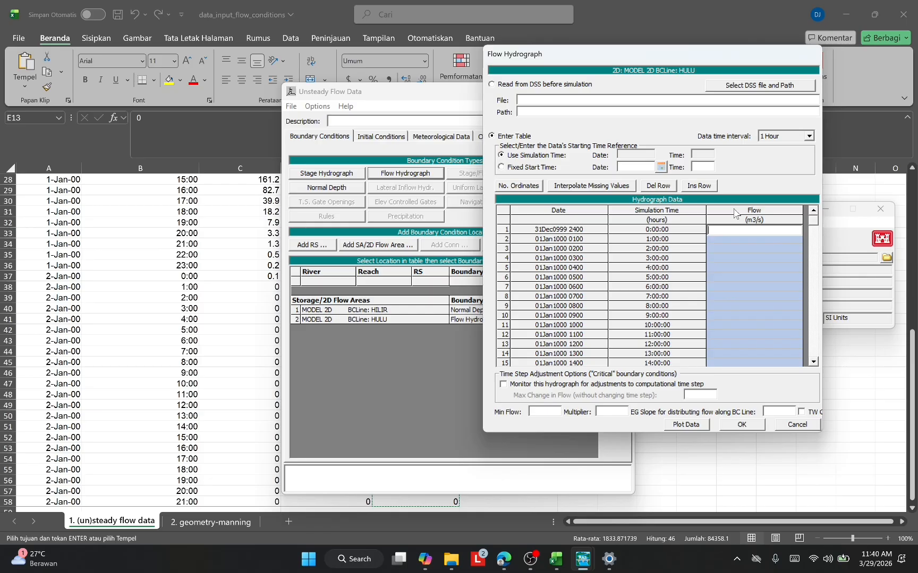
{"action": "type", "text": "0"}
{"action": "left_click", "coordinate": [743, 208]}
{"action": "key", "text": "ctrl+v"}
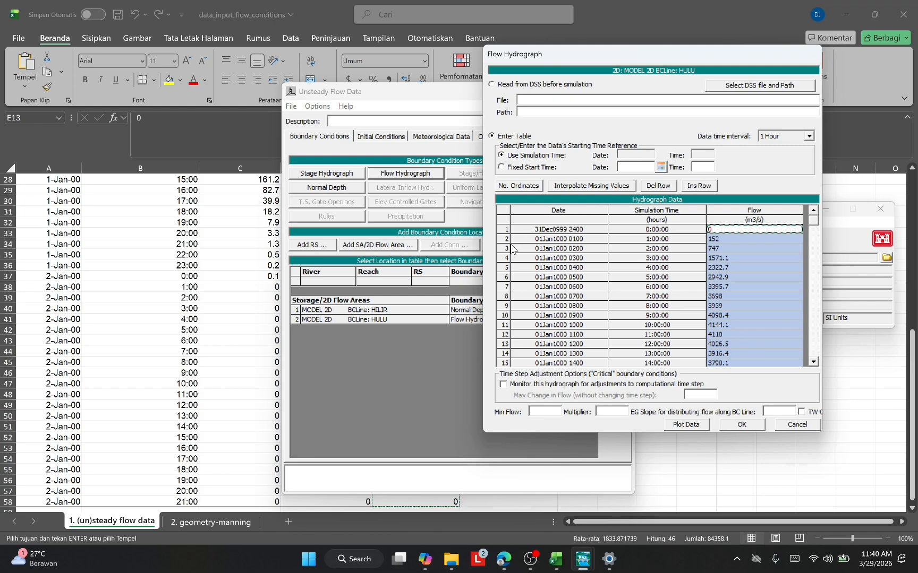
Check the dates in the Excel flow table and give the HULU hydrograph a fixed start time of 01JAN2026 at 0000
{"action": "left_click", "coordinate": [501, 168]}
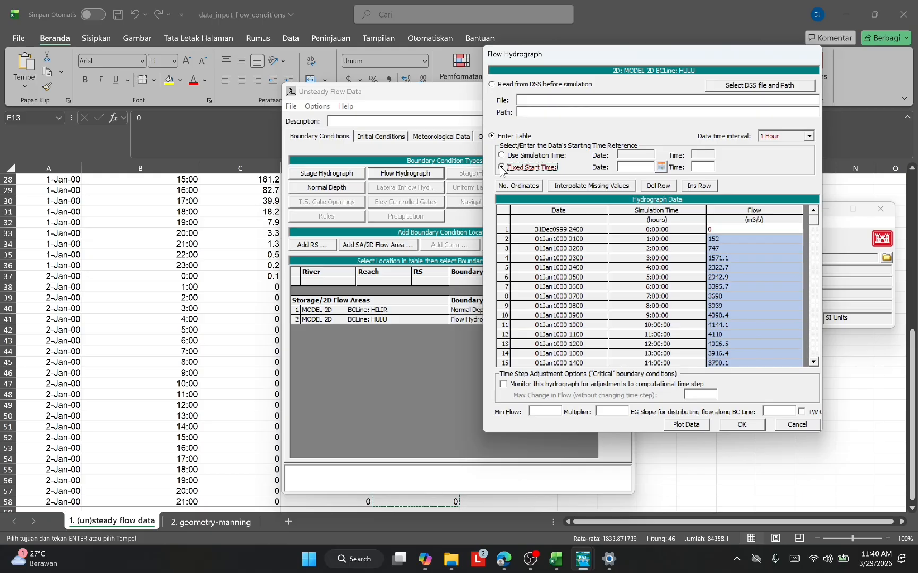
{"action": "left_click", "coordinate": [501, 168]}
{"action": "key", "text": "alt+Tab"}
{"action": "scroll", "coordinate": [221, 267], "scroll_direction": "up", "scroll_amount": 9}
{"action": "scroll", "coordinate": [222, 268], "scroll_direction": "down", "scroll_amount": 15}
{"action": "scroll", "coordinate": [220, 269], "scroll_direction": "up", "scroll_amount": 12}
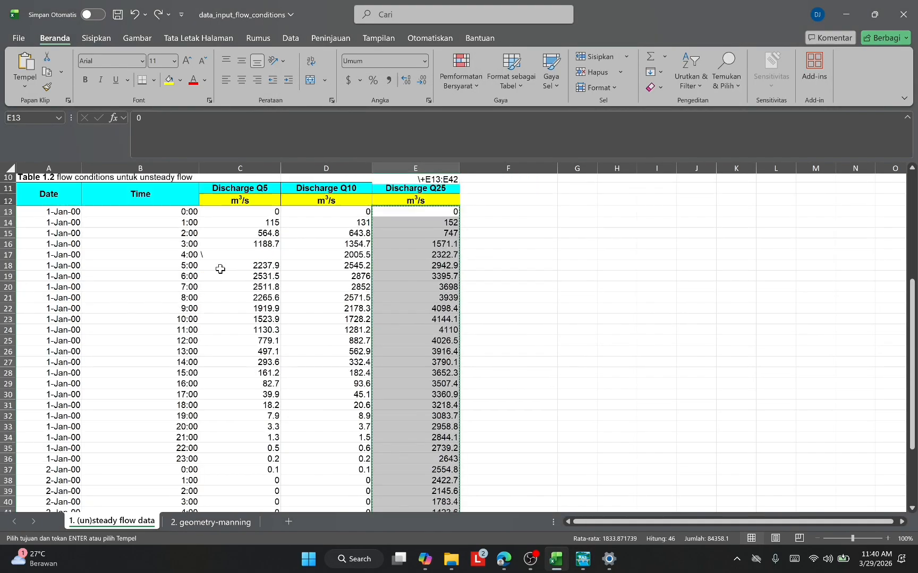
{"action": "scroll", "coordinate": [221, 269], "scroll_direction": "down", "scroll_amount": 14}
{"action": "scroll", "coordinate": [181, 268], "scroll_direction": "up", "scroll_amount": 8}
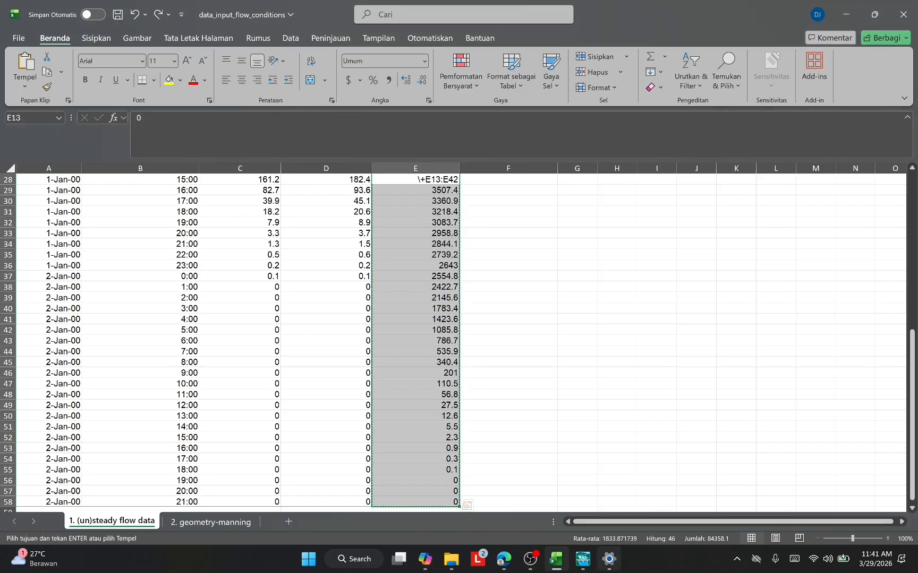
{"action": "mouse_move", "coordinate": [583, 559]}
{"action": "left_click", "coordinate": [674, 522]}
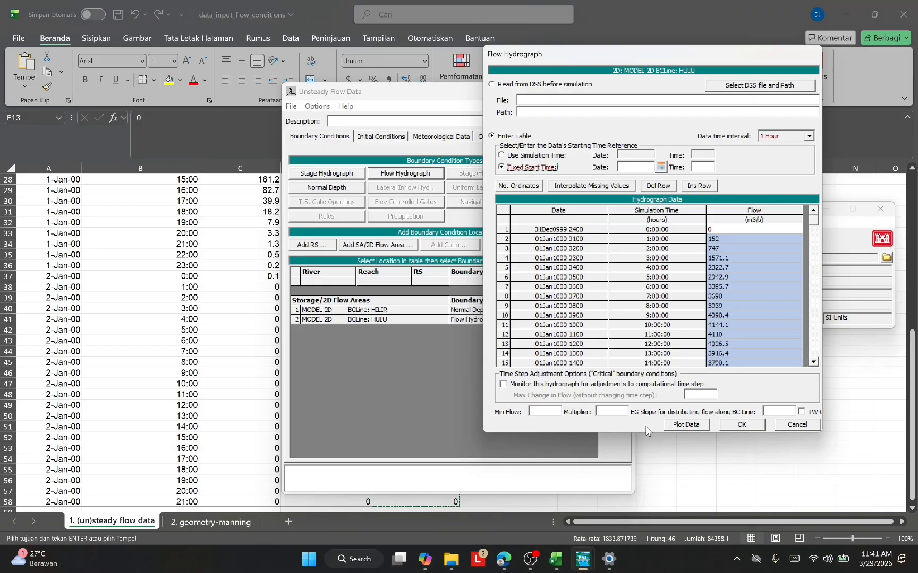
{"action": "left_click", "coordinate": [631, 167]}
{"action": "left_click", "coordinate": [699, 169]}
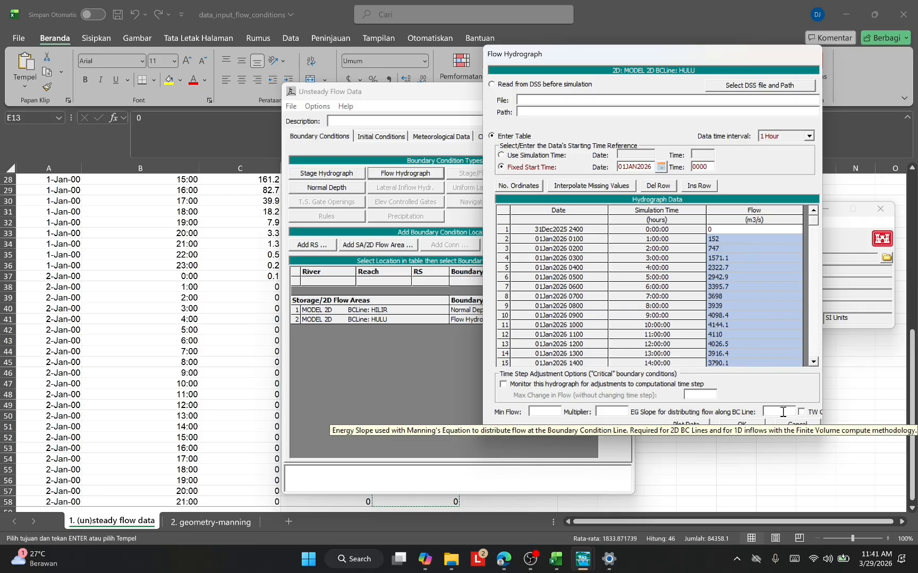
Set the EG slope for distributing flow along HULU to 0.001, plot the hydrograph for checking, and accept it
{"action": "left_click", "coordinate": [782, 412]}
{"action": "type", "text": "0.001"}
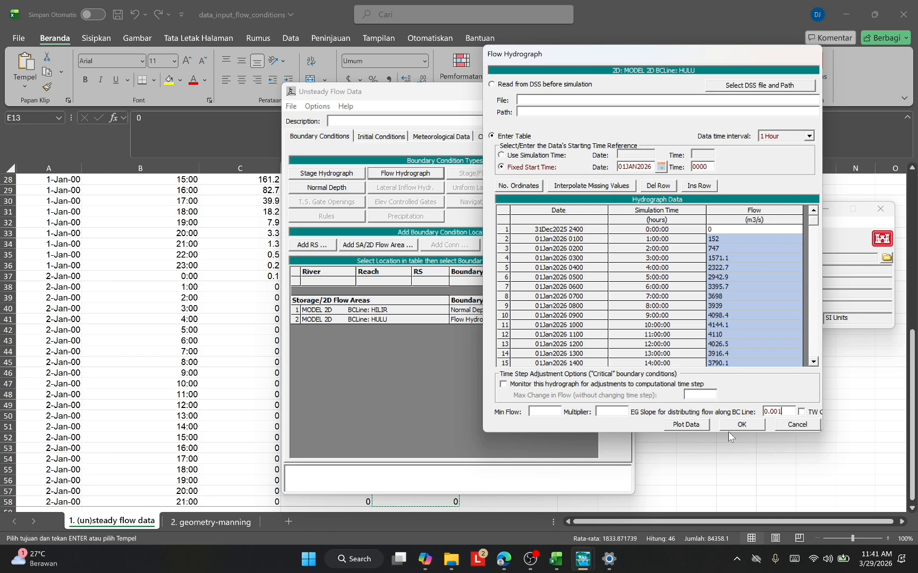
{"action": "left_click", "coordinate": [686, 428]}
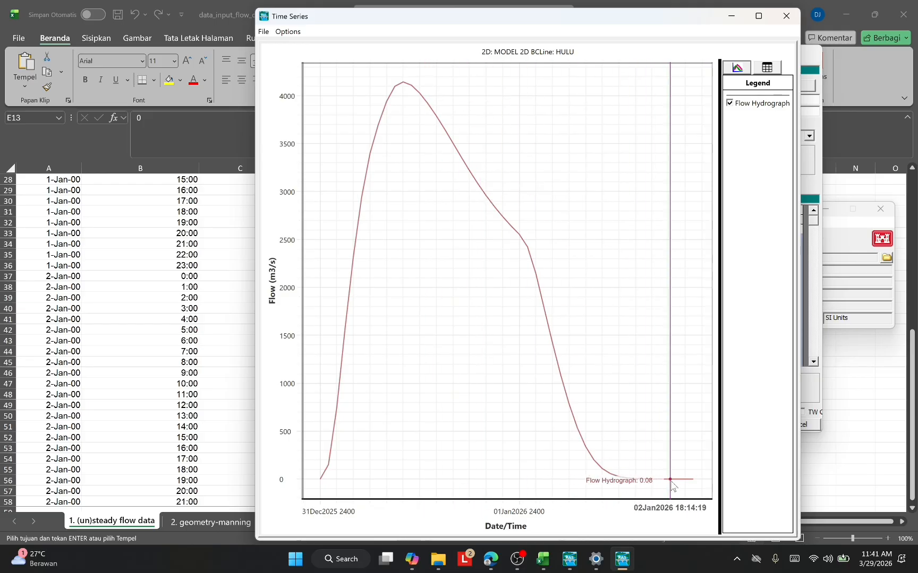
{"action": "left_click", "coordinate": [786, 16]}
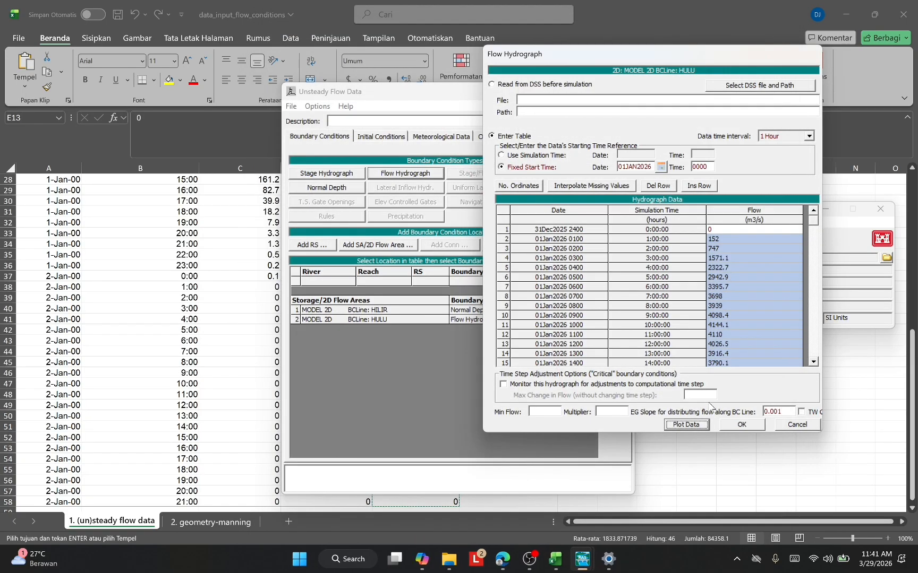
{"action": "left_click", "coordinate": [752, 425]}
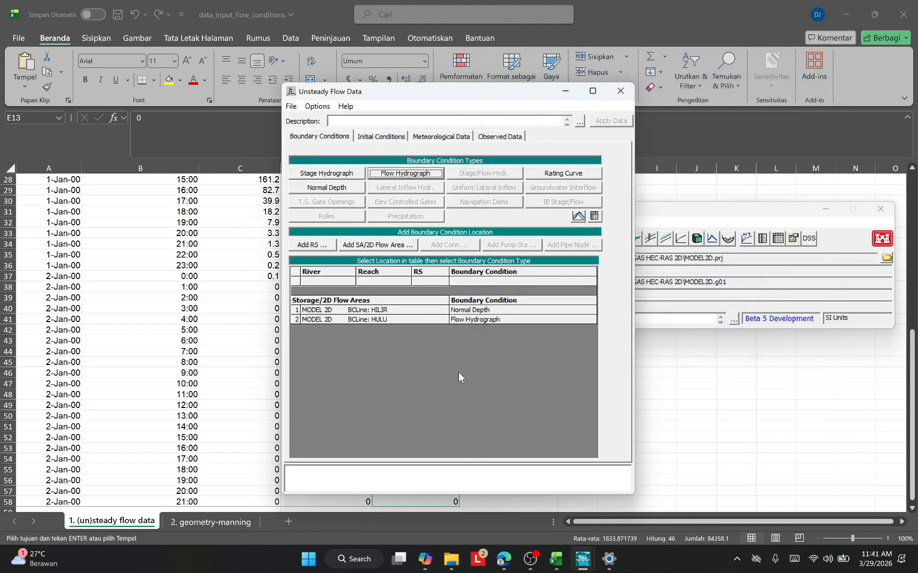
{"action": "left_click", "coordinate": [402, 183]}
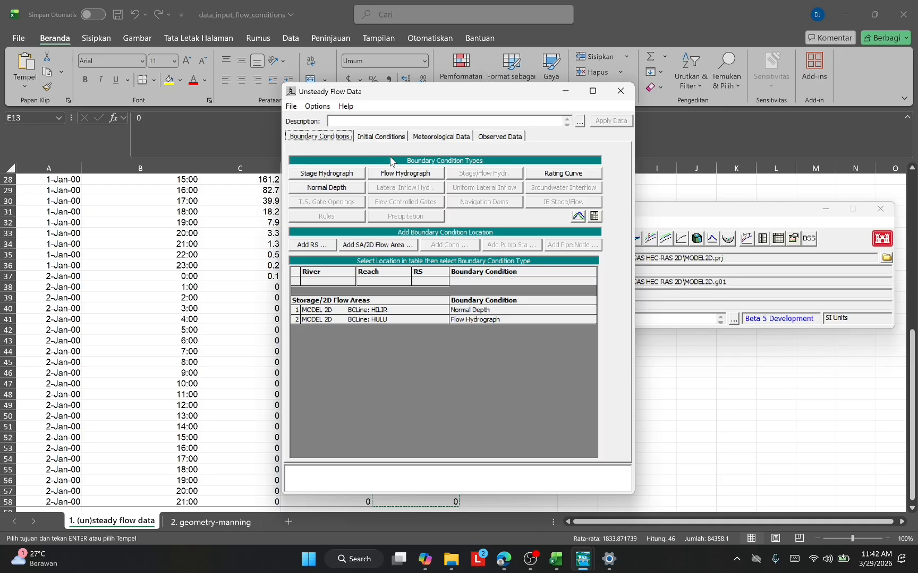
Set the user-specified initial flow to 50 in the unsteady flow initial conditions
{"action": "left_click", "coordinate": [381, 137]}
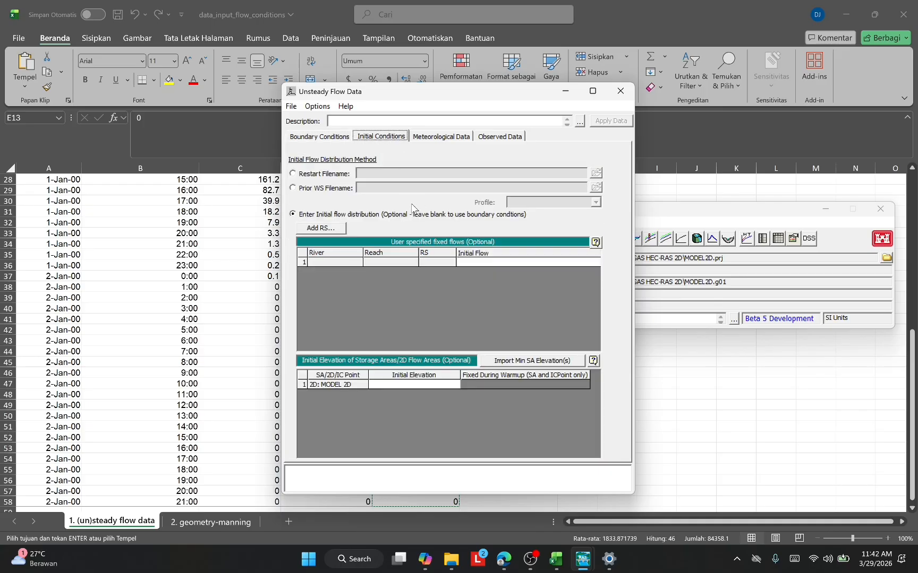
{"action": "left_click", "coordinate": [507, 264]}
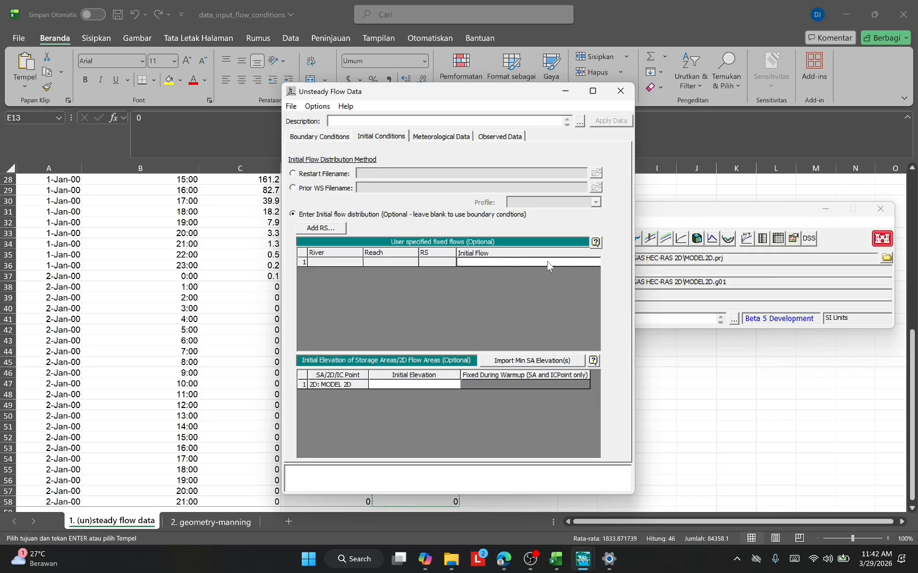
{"action": "type", "text": "50"}
Save the unsteady flow data with the title MODEL 2D and close the Unsteady Flow Data editor
{"action": "left_click", "coordinate": [292, 106]}
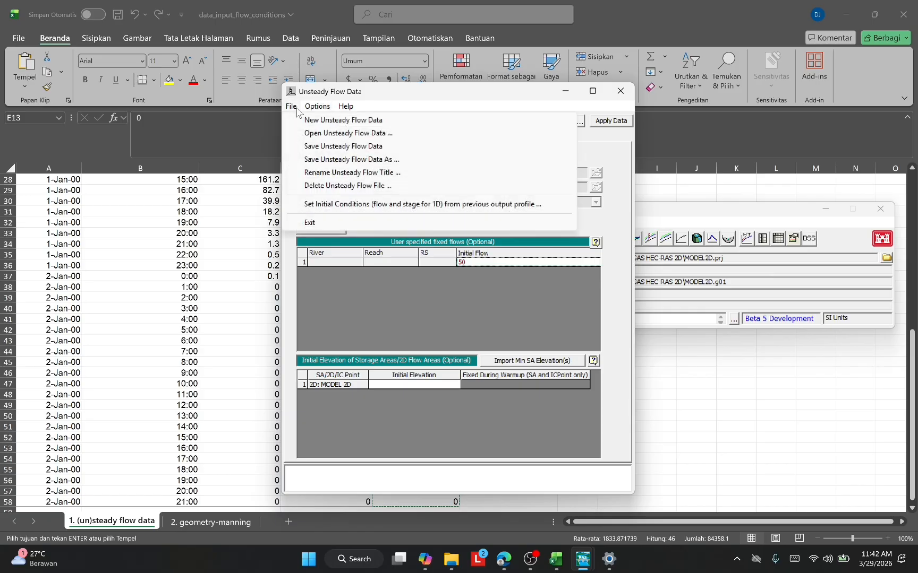
{"action": "left_click", "coordinate": [321, 146]}
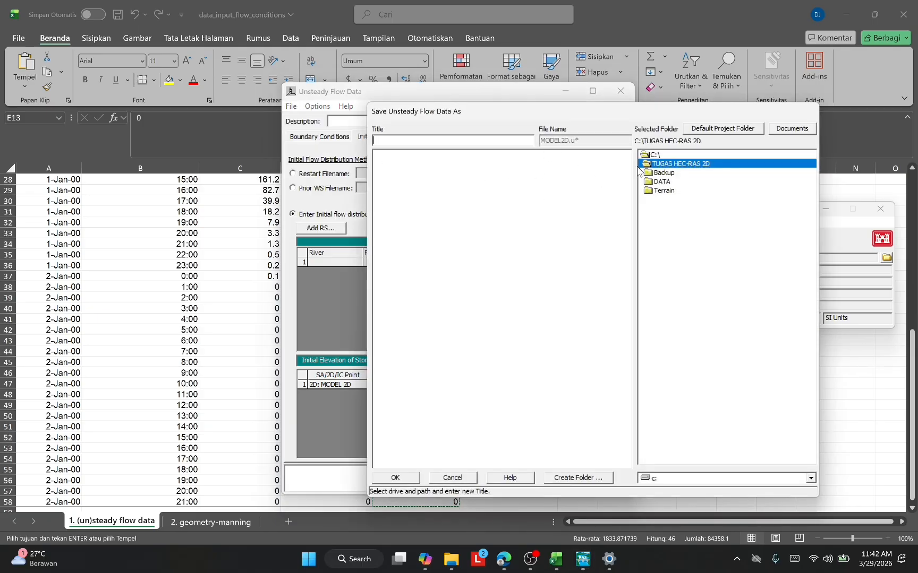
{"action": "left_click", "coordinate": [481, 141]}
{"action": "type", "text": "MODEL 2D"}
{"action": "left_click", "coordinate": [400, 480]}
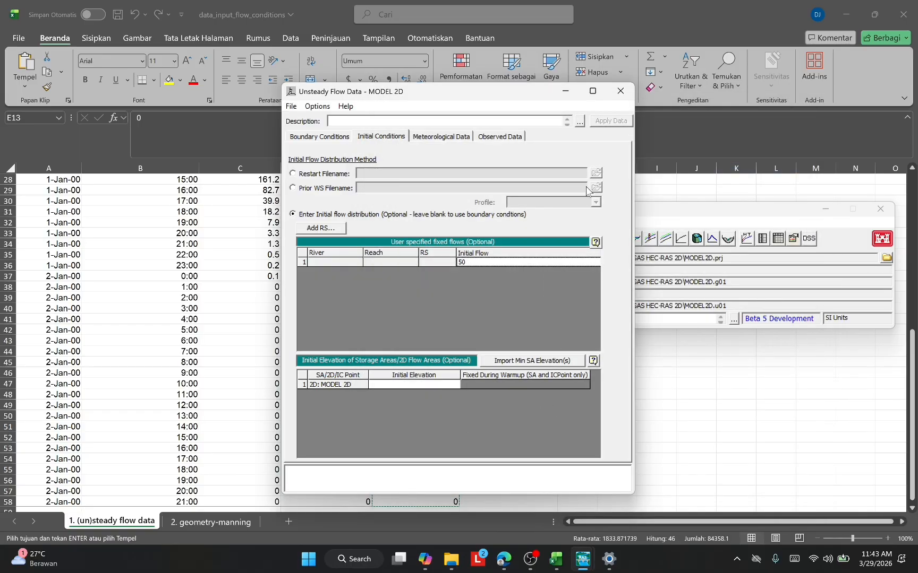
{"action": "left_click", "coordinate": [619, 91]}
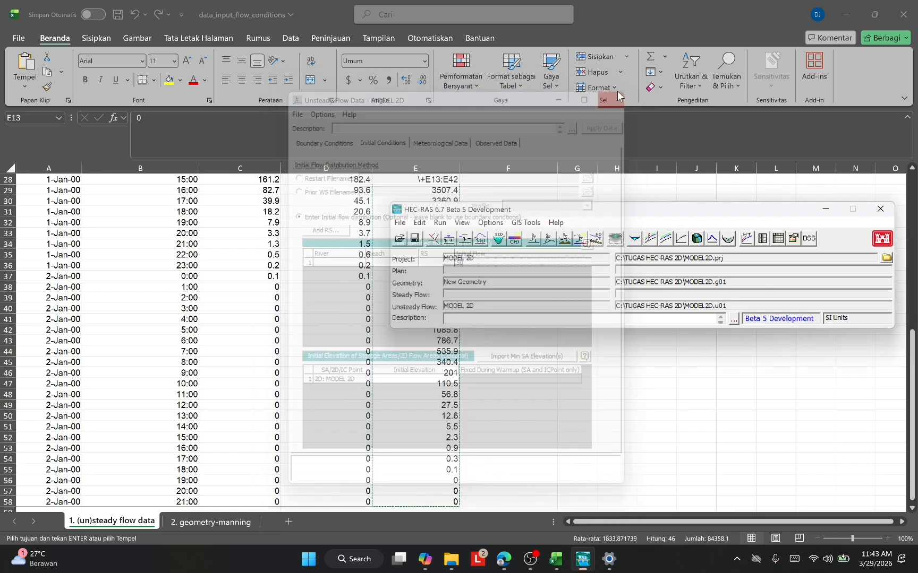
Open the Unsteady Flow Analysis and enable the Geometry Preprocessor, Unsteady Flow Simulation, Post Processor and Floodplain Mapping
{"action": "left_click", "coordinate": [444, 227]}
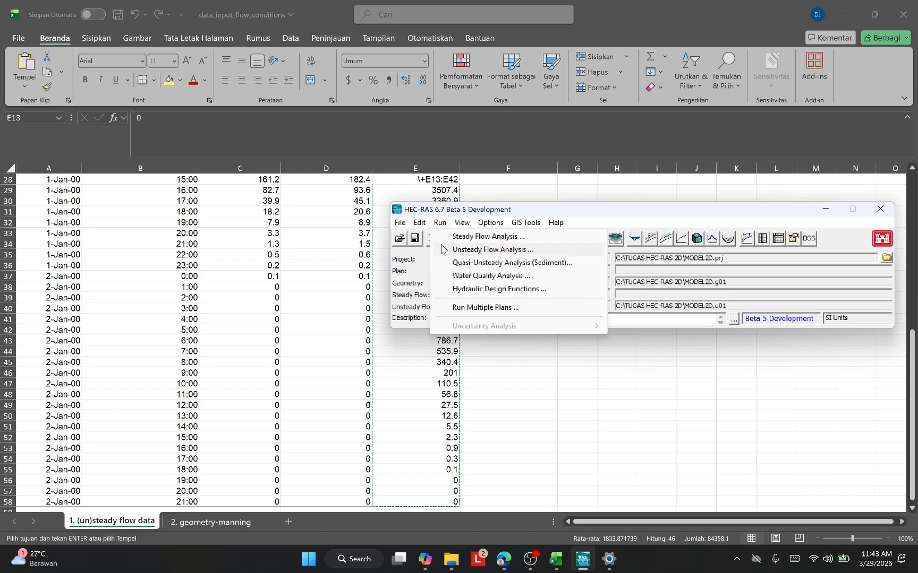
{"action": "left_click", "coordinate": [456, 251]}
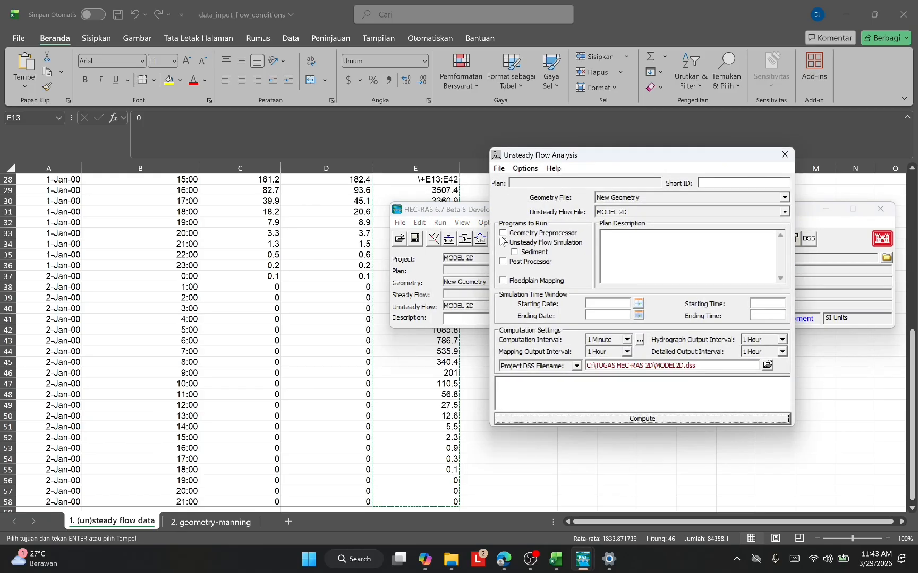
{"action": "left_click", "coordinate": [504, 233]}
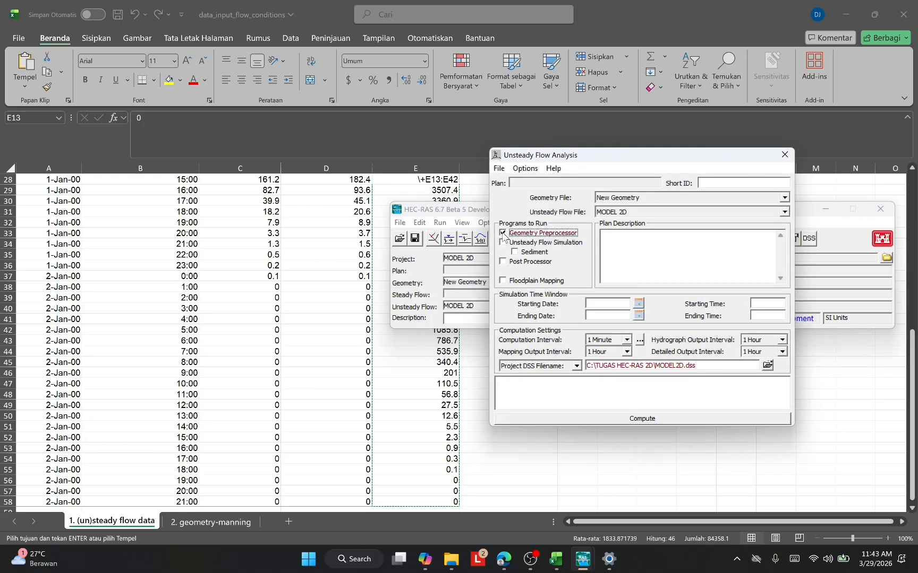
{"action": "left_click", "coordinate": [502, 242]}
{"action": "left_click", "coordinate": [503, 261]}
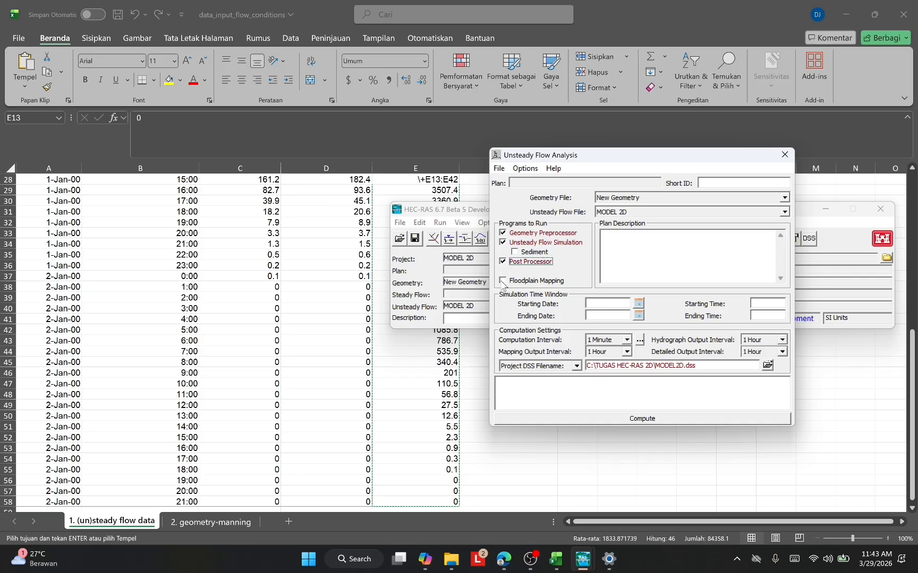
{"action": "left_click", "coordinate": [503, 280]}
Set the simulation window from 01JAN2026 0000 to 02JAN2026 2100 and compute the unsteady flow simulation
{"action": "left_click", "coordinate": [613, 303]}
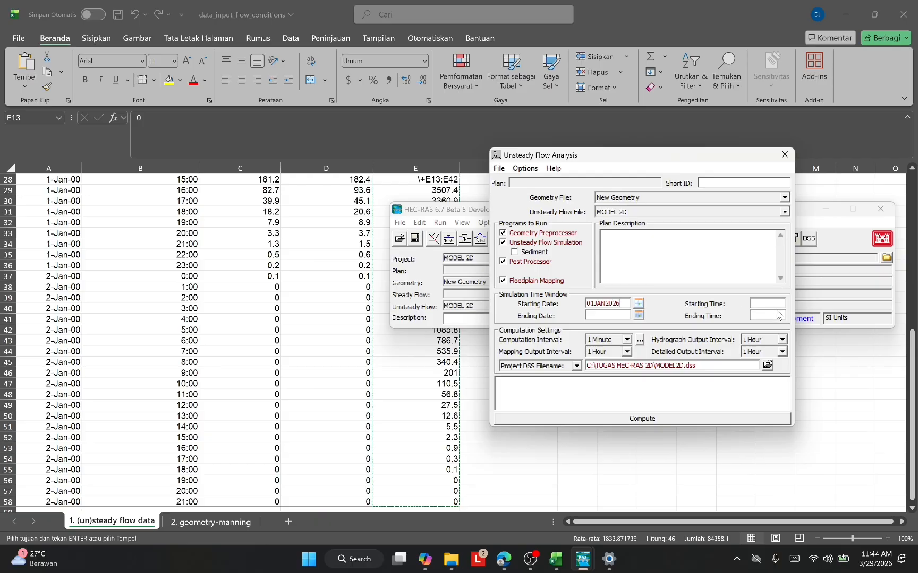
{"action": "type", "text": "0000"}
{"action": "left_click", "coordinate": [759, 317]}
{"action": "left_click", "coordinate": [676, 418]}
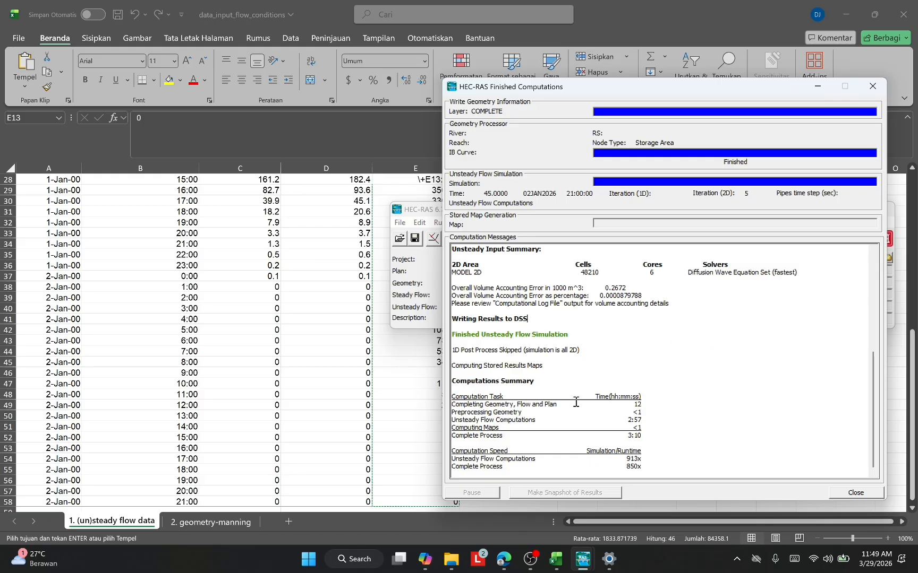
Close the finished computations and the Unsteady Flow Analysis, and open RAS Mapper
{"action": "left_click", "coordinate": [853, 494]}
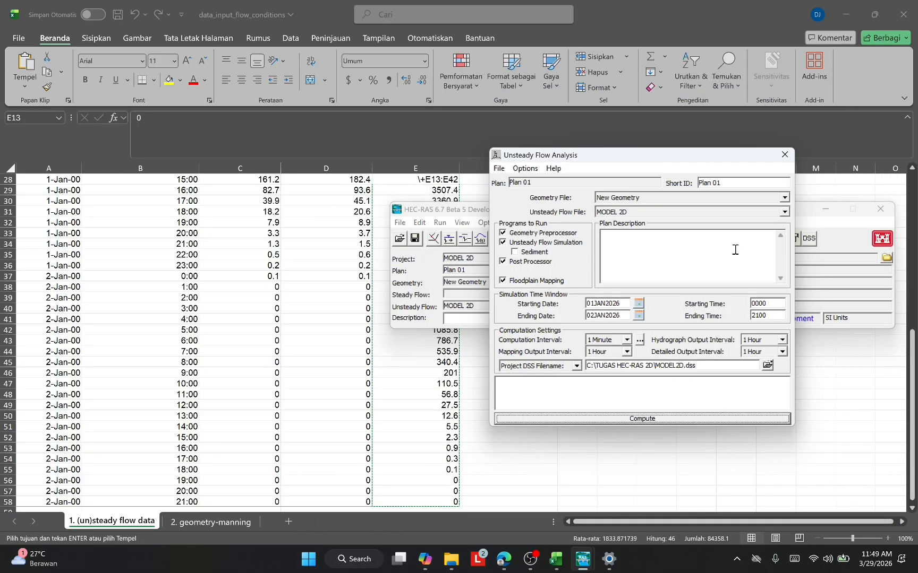
{"action": "left_click", "coordinate": [783, 154]}
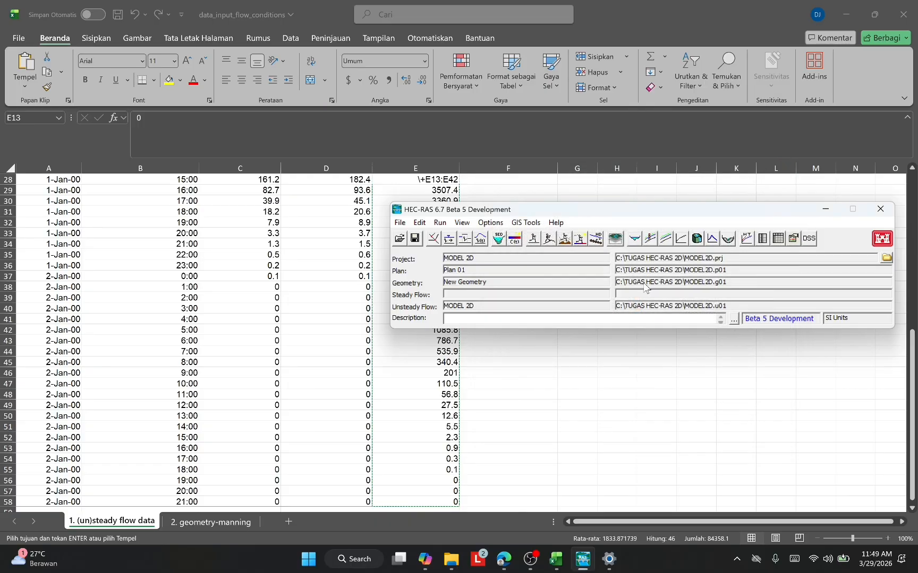
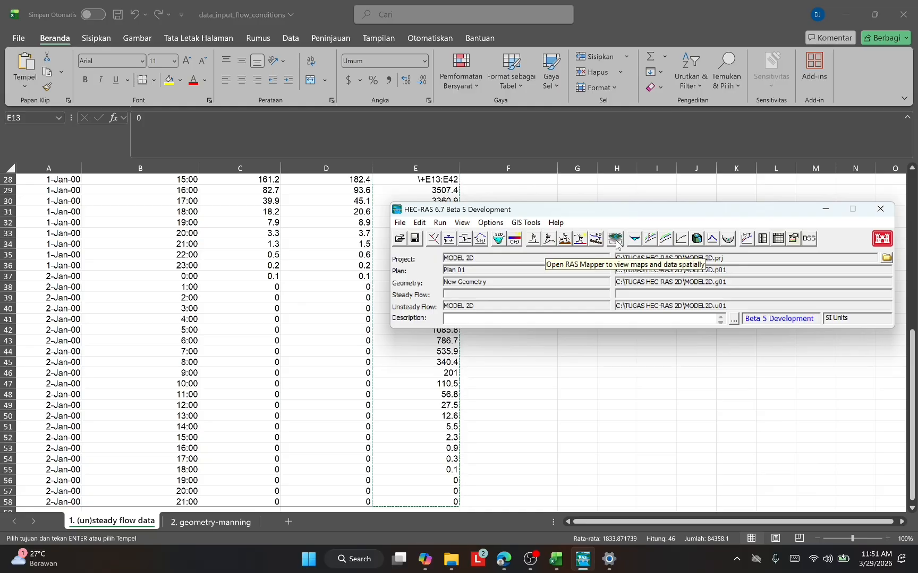
{"action": "left_click", "coordinate": [615, 239]}
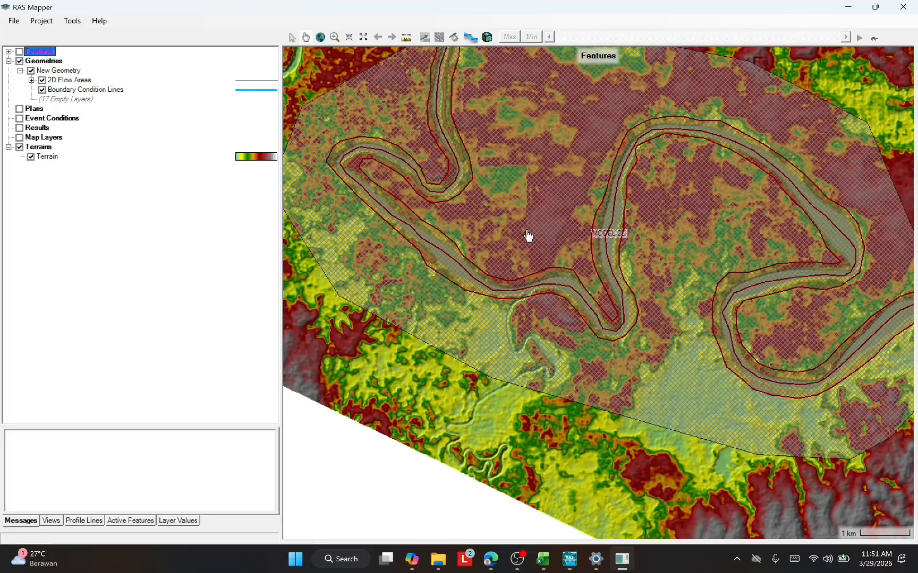
Expand the results and display the Velocity (Max) map of Plan 01
{"action": "left_click", "coordinate": [8, 128]}
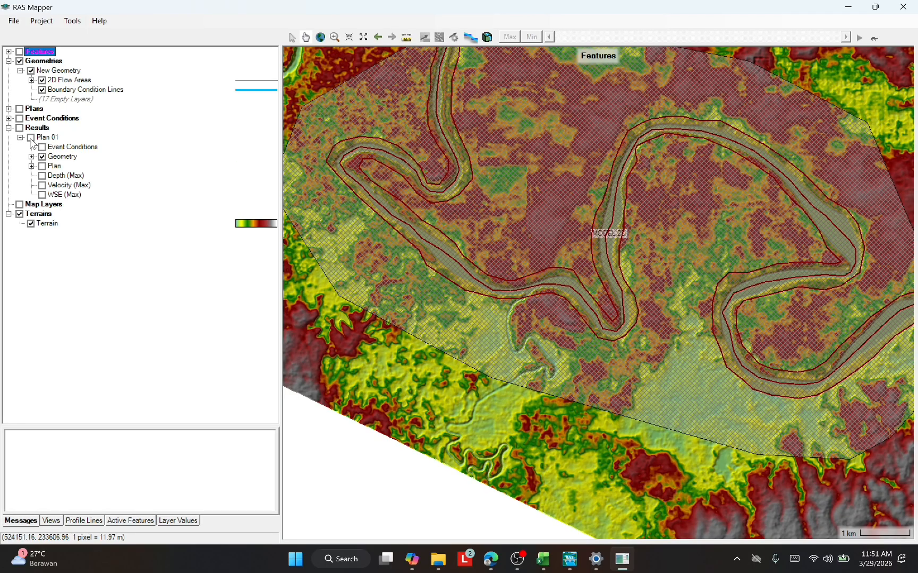
{"action": "left_click", "coordinate": [30, 139]}
{"action": "left_click", "coordinate": [42, 185]}
Examine the maximum velocity distribution along the river bends and across the floodplain inside the 2D flow area
{"action": "scroll", "coordinate": [500, 213], "scroll_direction": "down", "scroll_amount": 1}
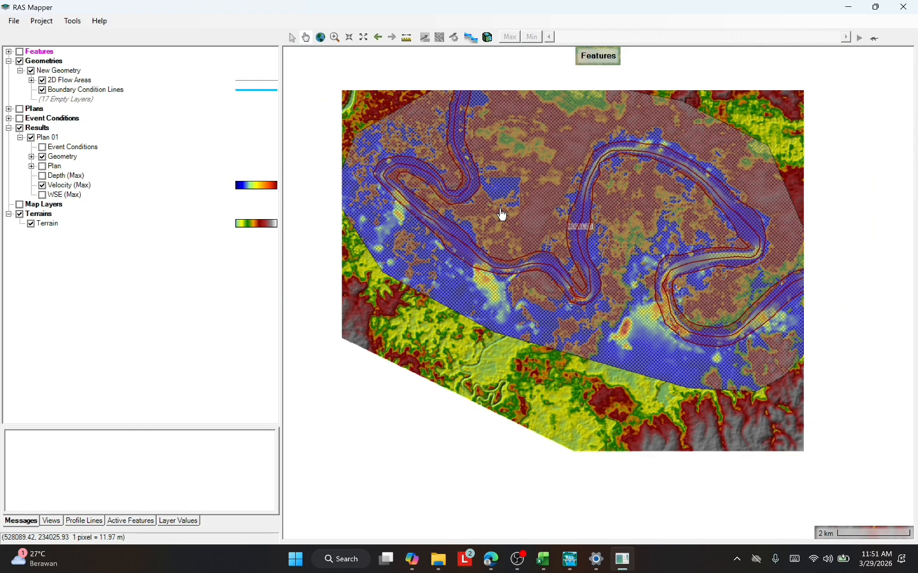
{"action": "scroll", "coordinate": [505, 218], "scroll_direction": "down", "scroll_amount": 1}
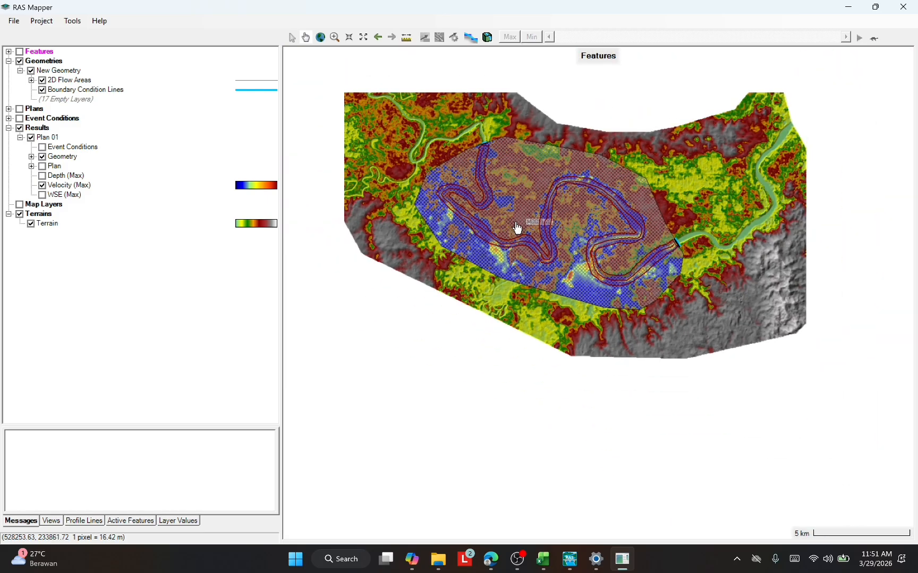
{"action": "scroll", "coordinate": [531, 229], "scroll_direction": "up", "scroll_amount": 2}
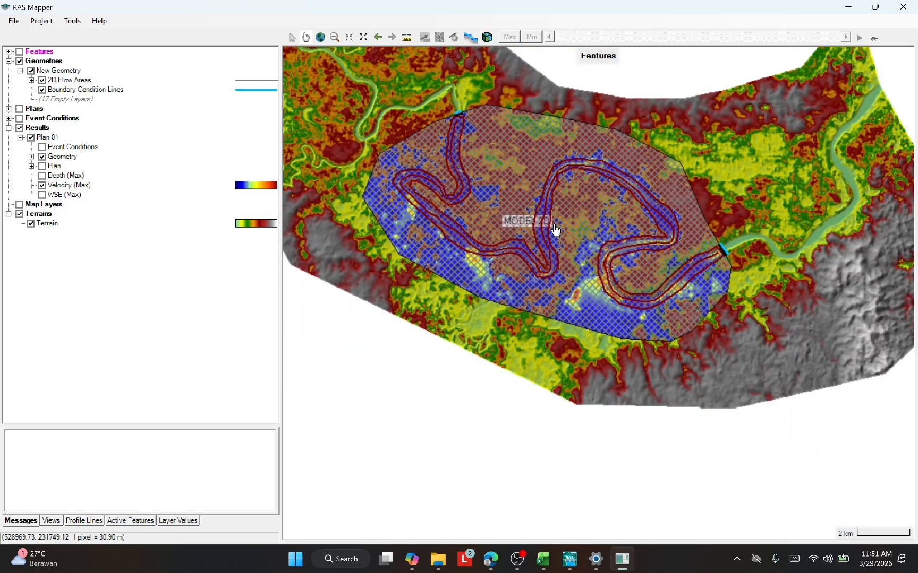
{"action": "scroll", "coordinate": [549, 259], "scroll_direction": "up", "scroll_amount": 3}
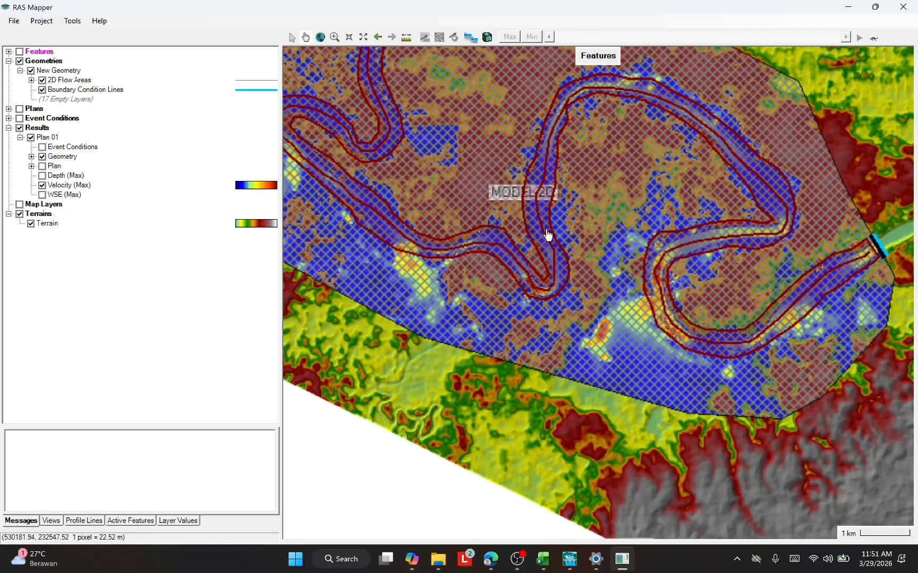
{"action": "scroll", "coordinate": [372, 197], "scroll_direction": "down", "scroll_amount": 2}
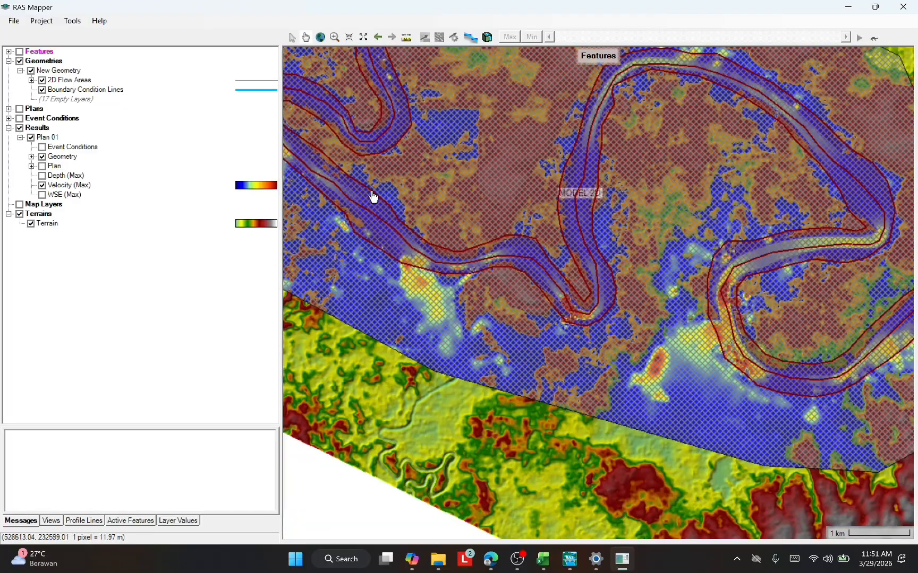
{"action": "scroll", "coordinate": [378, 239], "scroll_direction": "up", "scroll_amount": 4}
{"action": "scroll", "coordinate": [386, 221], "scroll_direction": "down", "scroll_amount": 2}
{"action": "scroll", "coordinate": [389, 215], "scroll_direction": "down", "scroll_amount": 1}
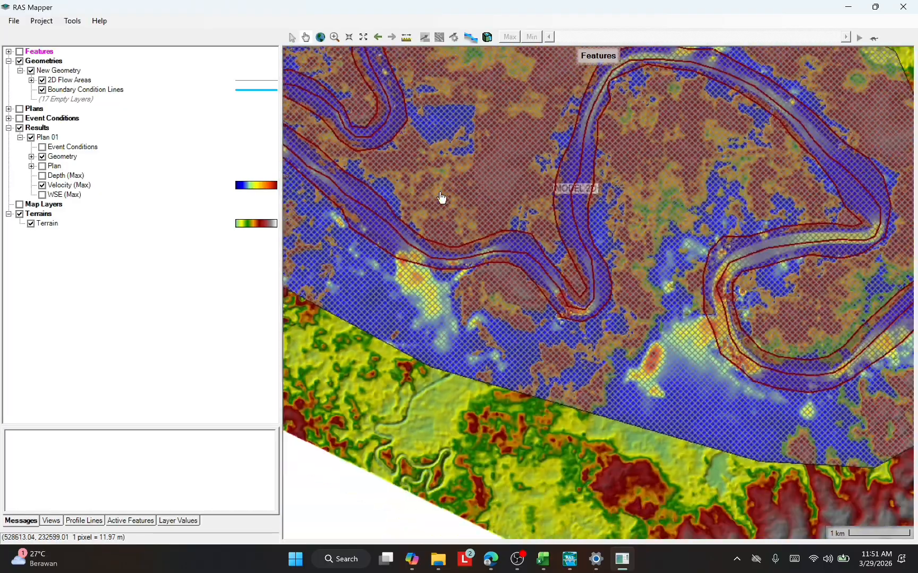
{"action": "scroll", "coordinate": [566, 218], "scroll_direction": "down", "scroll_amount": 1}
{"action": "scroll", "coordinate": [566, 218], "scroll_direction": "up", "scroll_amount": 2}
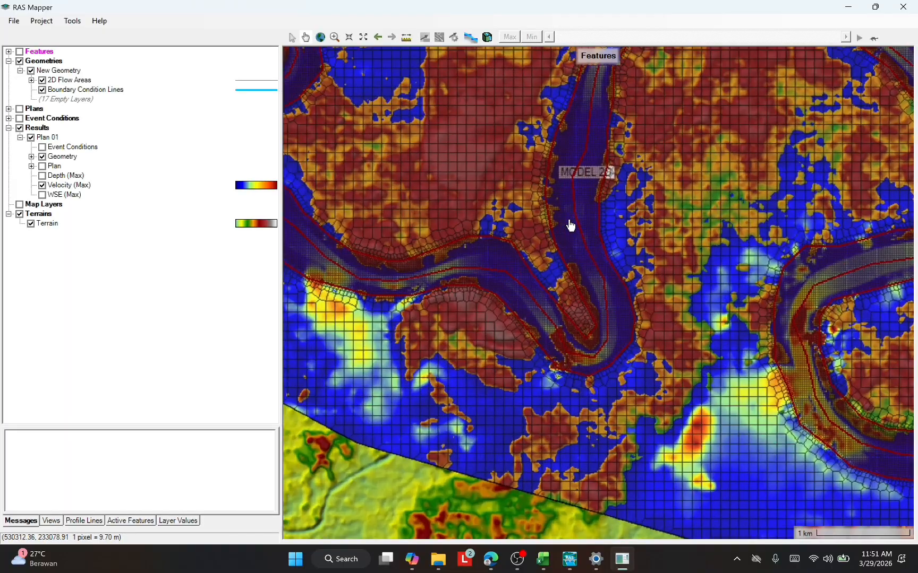
{"action": "scroll", "coordinate": [598, 257], "scroll_direction": "down", "scroll_amount": 2}
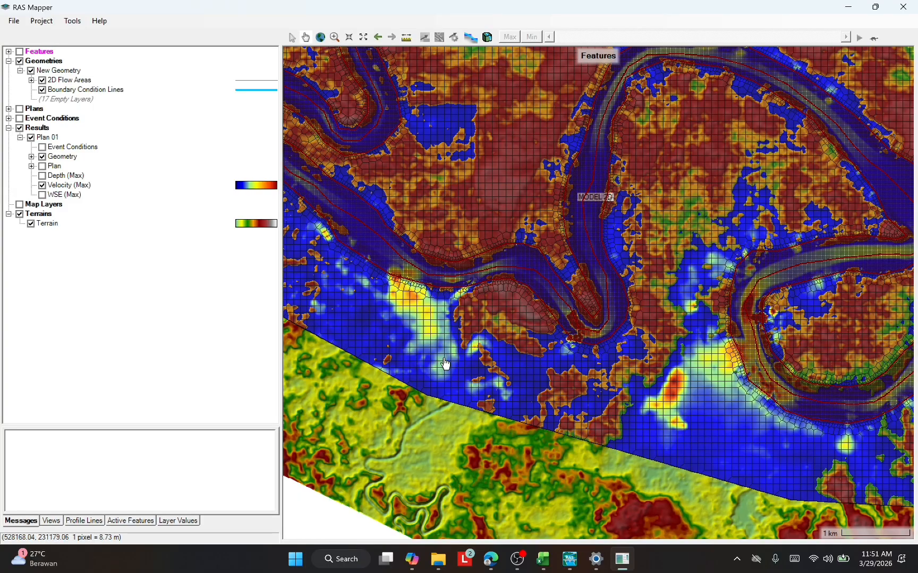
{"action": "scroll", "coordinate": [505, 342], "scroll_direction": "down", "scroll_amount": 1}
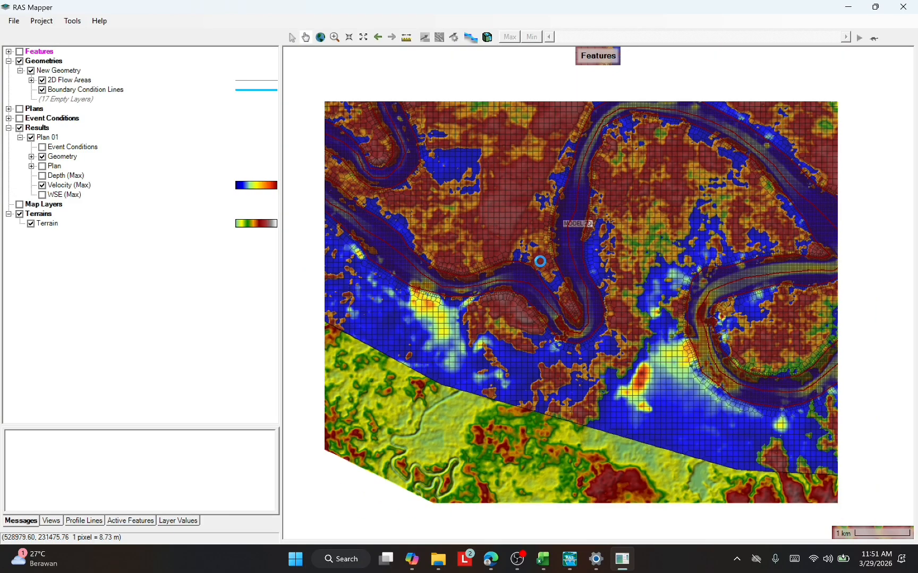
{"action": "scroll", "coordinate": [536, 260], "scroll_direction": "up", "scroll_amount": 1}
{"action": "scroll", "coordinate": [542, 241], "scroll_direction": "down", "scroll_amount": 2}
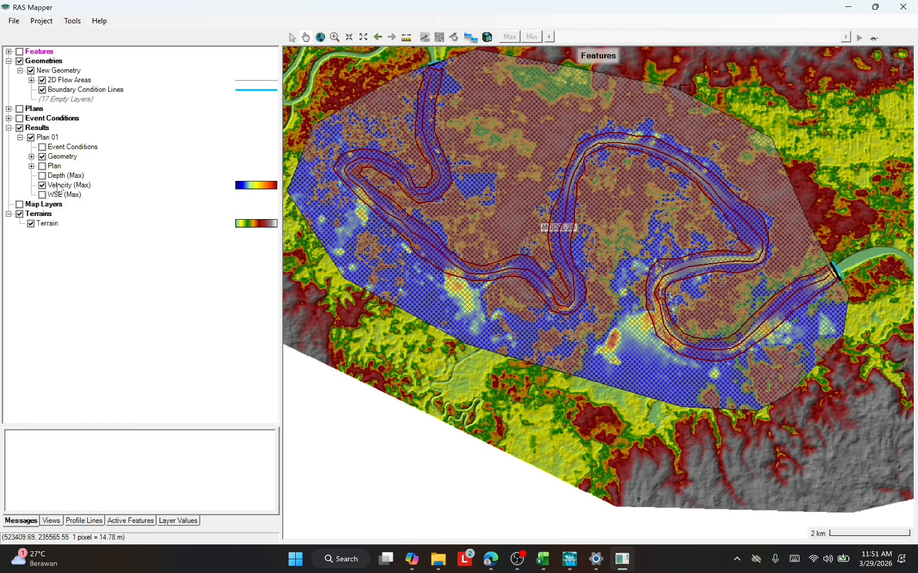
Turn on Map Layers and add Google Satellite web imagery as the background map
{"action": "left_click", "coordinate": [19, 205]}
{"action": "right_click", "coordinate": [35, 205]}
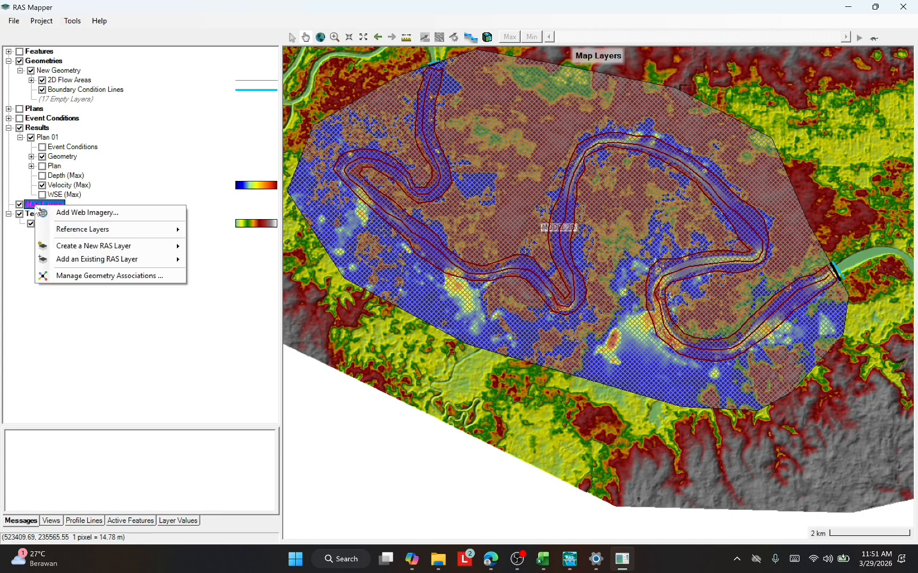
{"action": "left_click", "coordinate": [128, 215]}
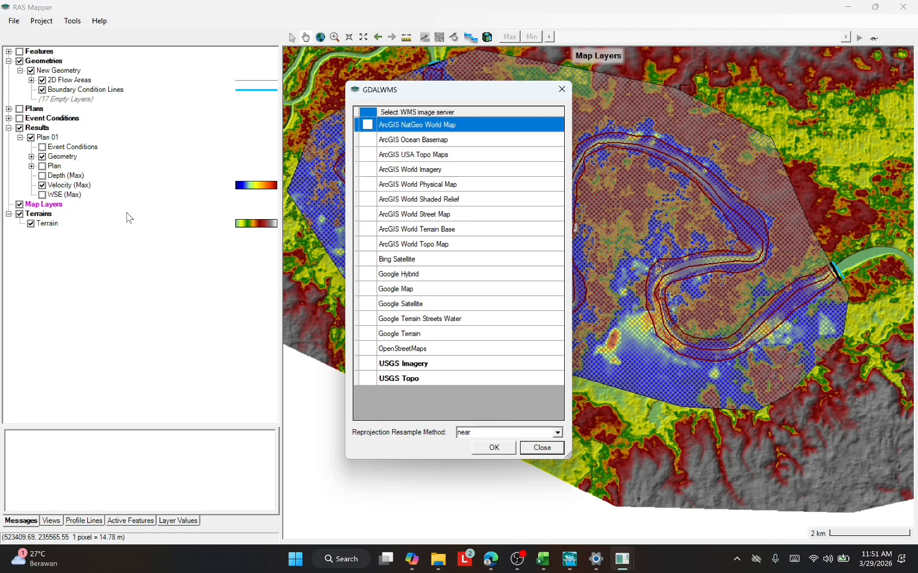
{"action": "left_click", "coordinate": [434, 305]}
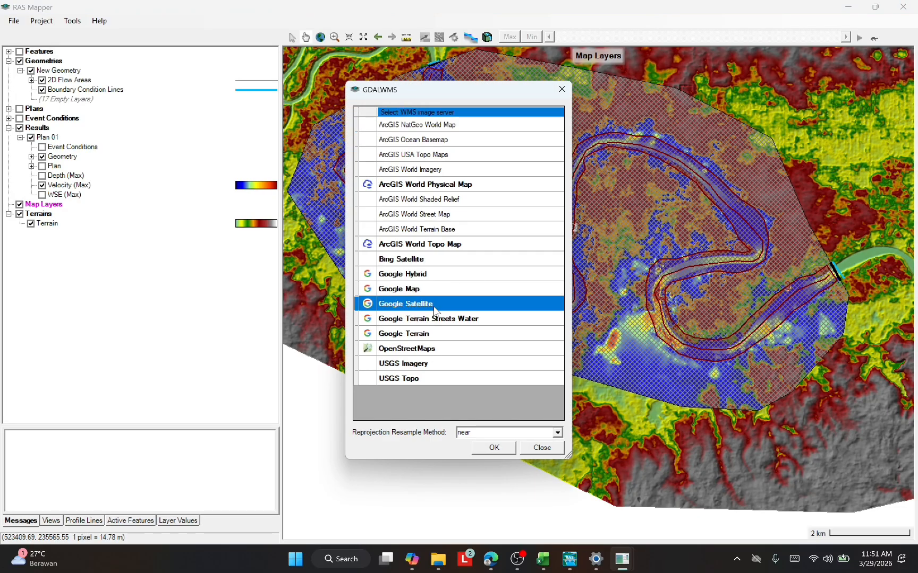
{"action": "left_click", "coordinate": [489, 448]}
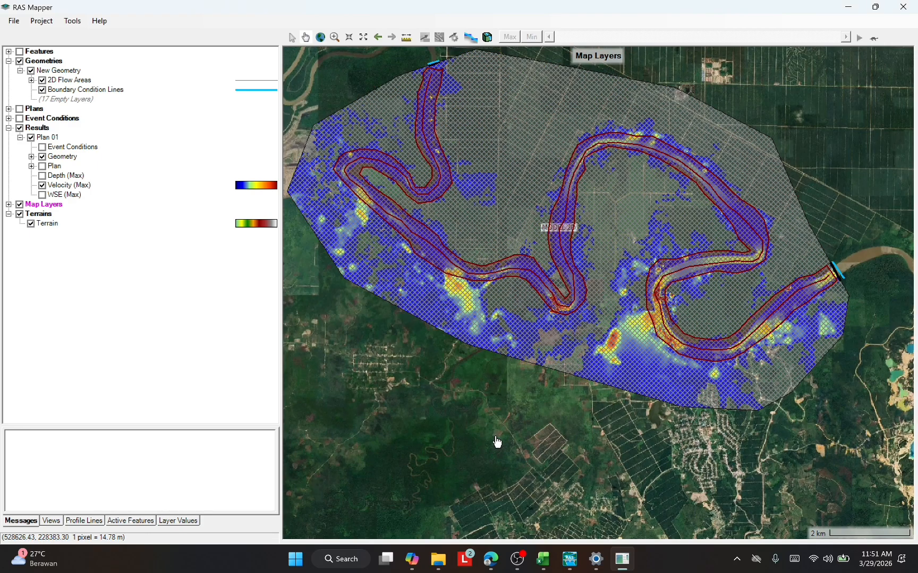
Hide the boundary condition lines, the terrain, and the 2D flow areas with their perimeters, computation points, breaklines and refinement regions
{"action": "scroll", "coordinate": [533, 350], "scroll_direction": "down", "scroll_amount": 1}
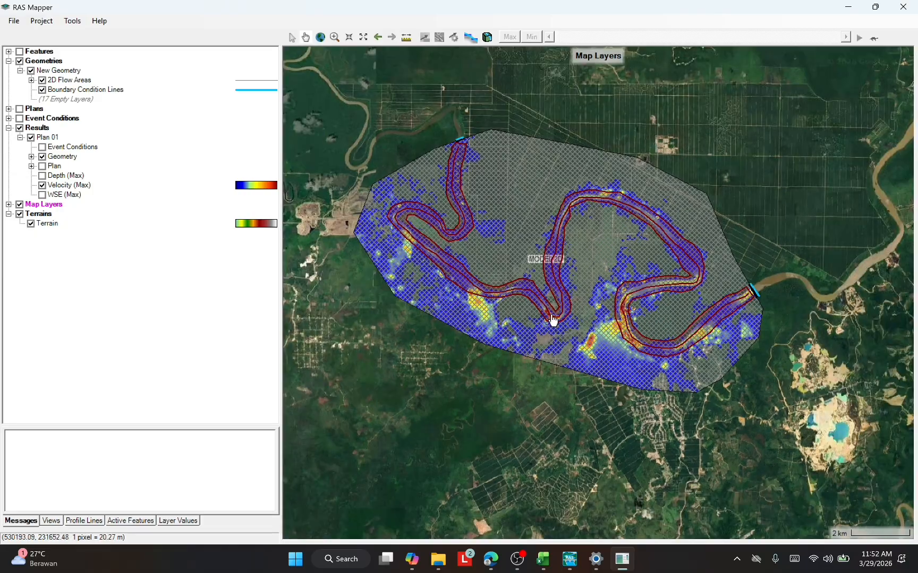
{"action": "scroll", "coordinate": [552, 319], "scroll_direction": "down", "scroll_amount": 1}
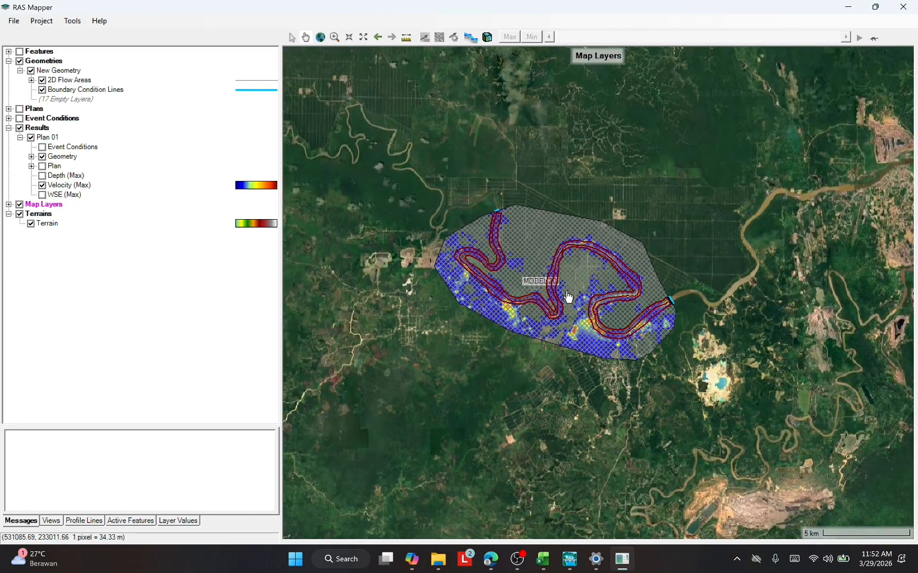
{"action": "scroll", "coordinate": [562, 300], "scroll_direction": "up", "scroll_amount": 1}
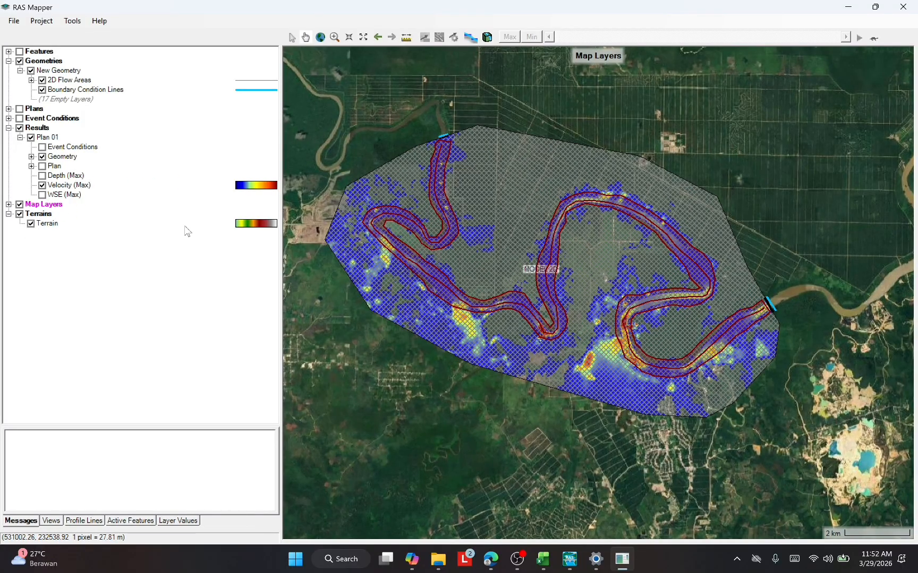
{"action": "left_click", "coordinate": [42, 90]}
{"action": "left_click", "coordinate": [42, 81]}
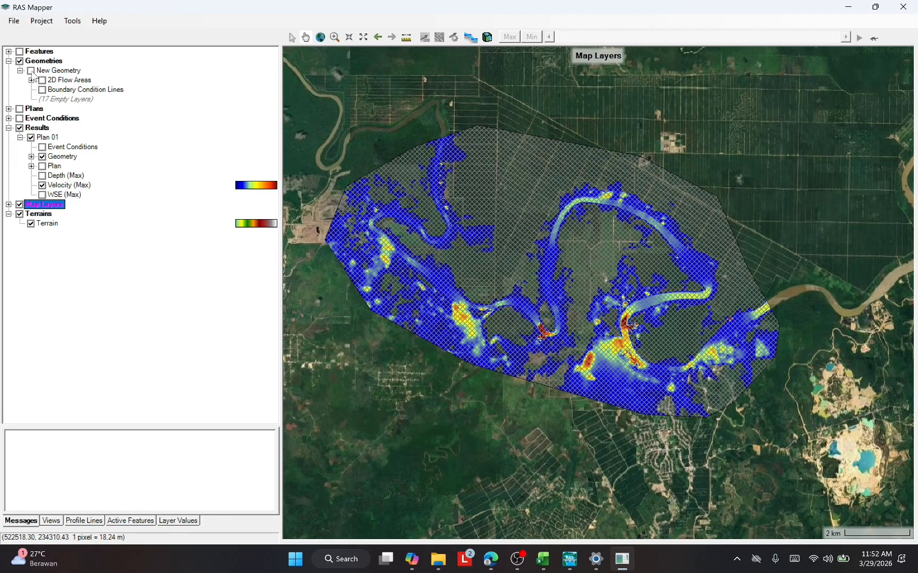
{"action": "left_click", "coordinate": [20, 214]}
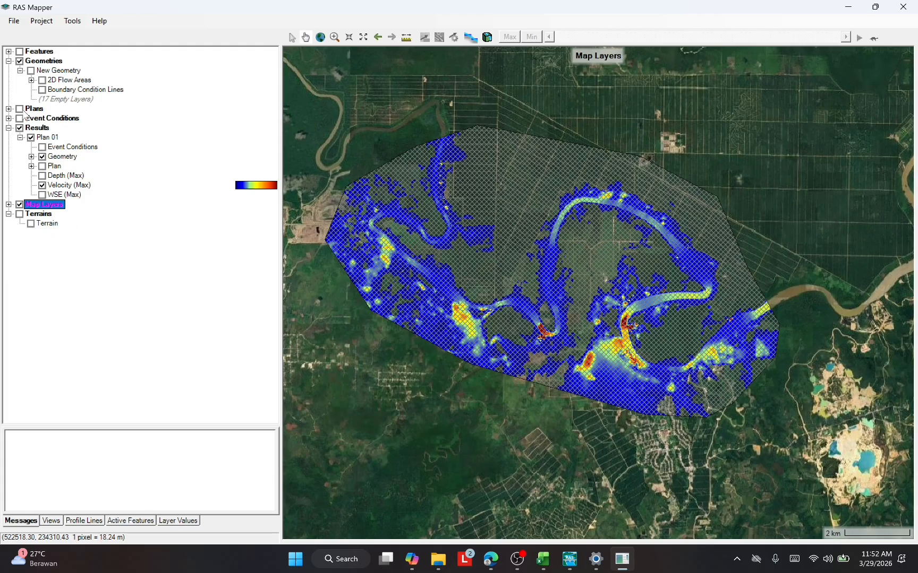
{"action": "left_click", "coordinate": [31, 80]}
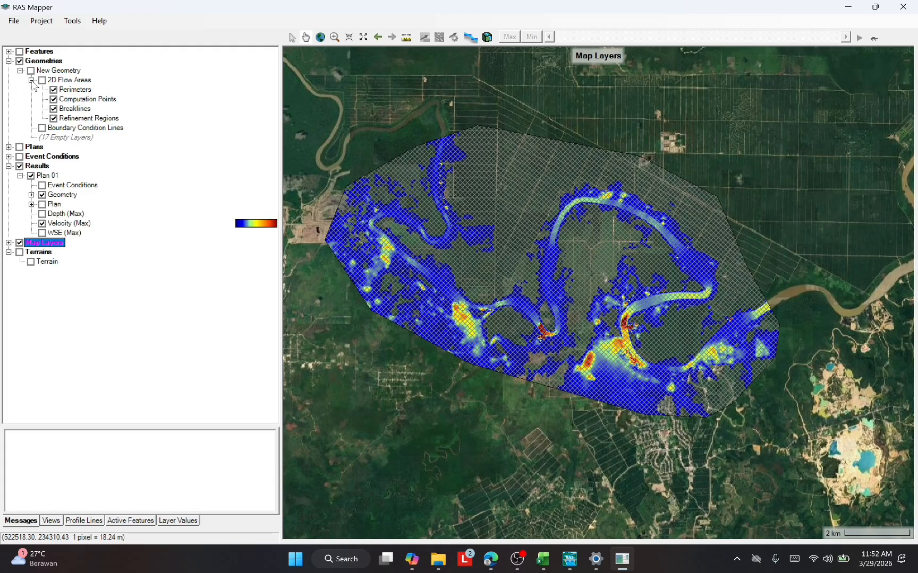
{"action": "left_click", "coordinate": [54, 100]}
Turn New Geometry back on and hide the Geometry layer in the Plan 01 results to remove the mesh from the velocity map
{"action": "scroll", "coordinate": [568, 291], "scroll_direction": "down", "scroll_amount": 1}
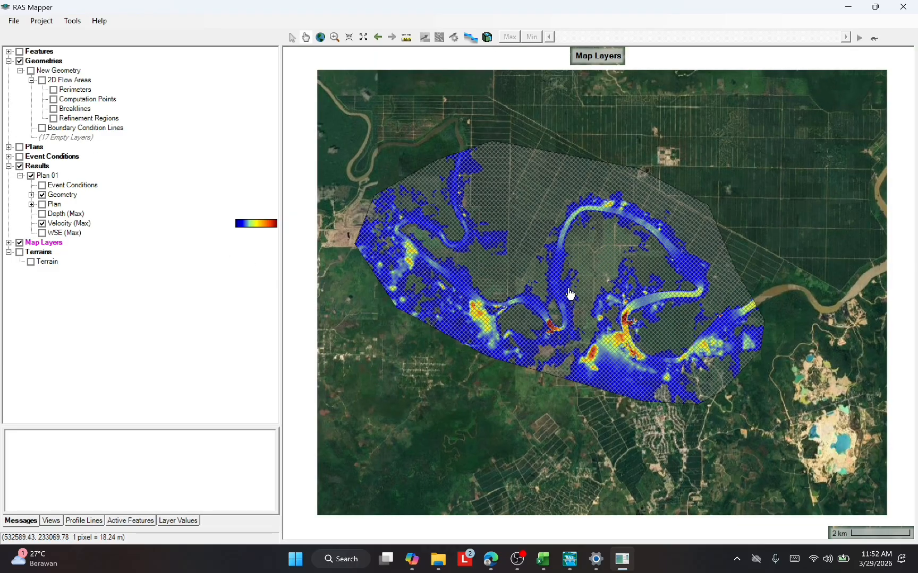
{"action": "scroll", "coordinate": [561, 288], "scroll_direction": "up", "scroll_amount": 1}
{"action": "scroll", "coordinate": [572, 275], "scroll_direction": "down", "scroll_amount": 1}
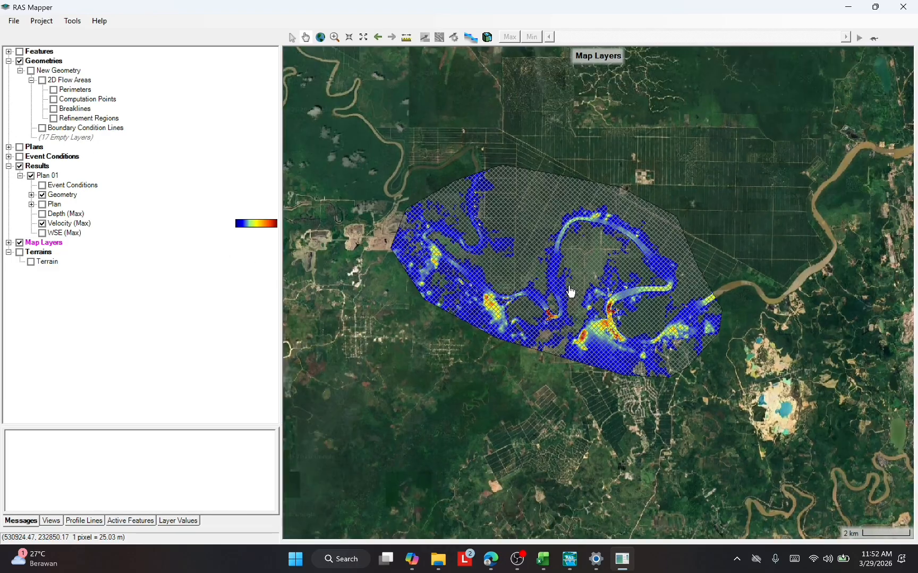
{"action": "scroll", "coordinate": [497, 307], "scroll_direction": "up", "scroll_amount": 1}
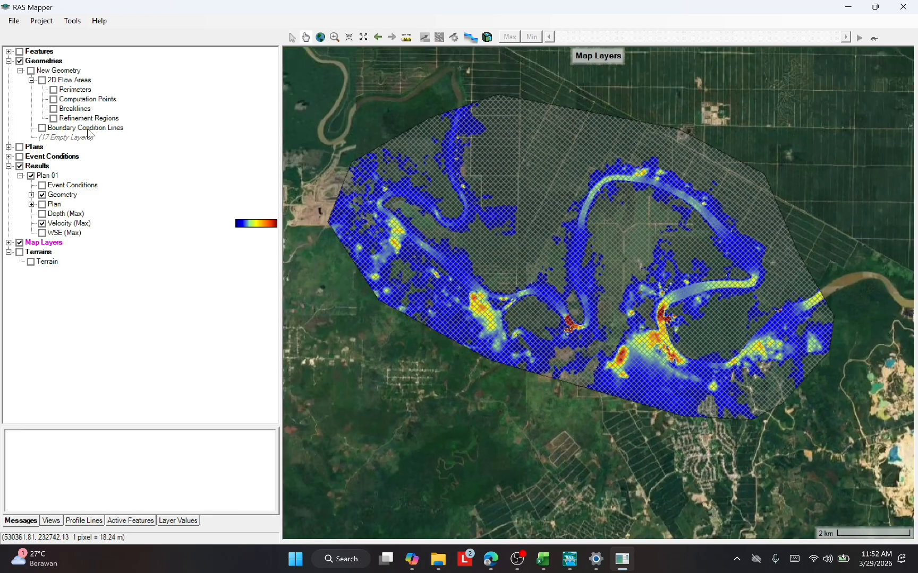
{"action": "left_click", "coordinate": [31, 70]}
{"action": "scroll", "coordinate": [531, 266], "scroll_direction": "down", "scroll_amount": 1}
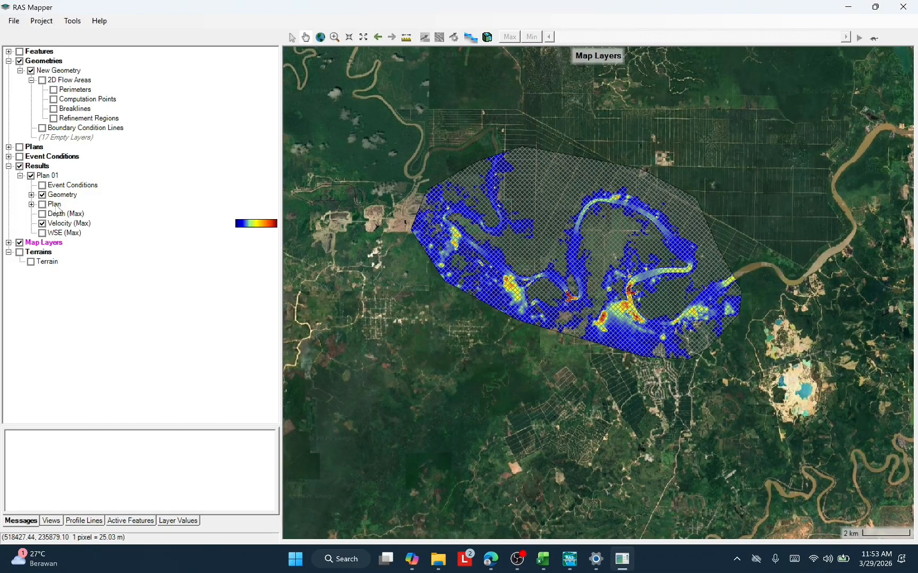
{"action": "left_click", "coordinate": [42, 195]}
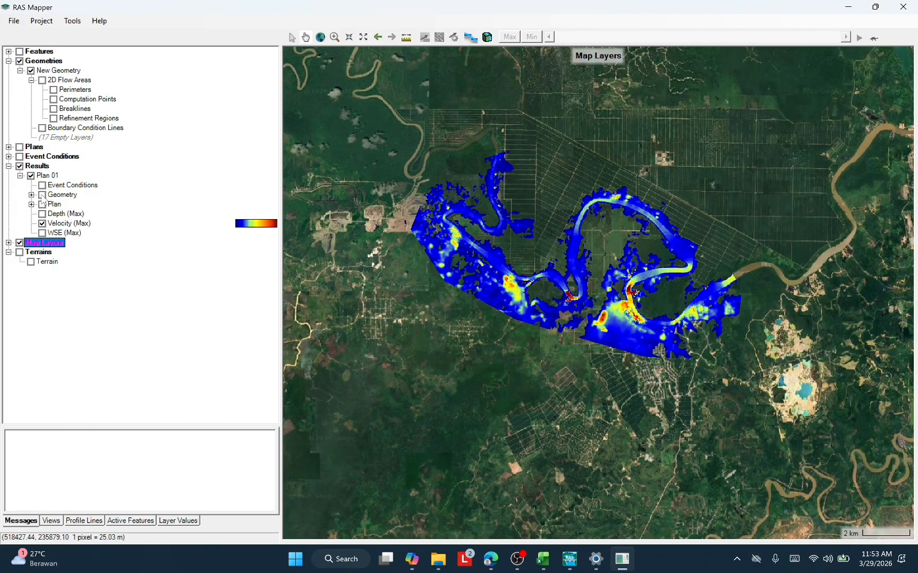
Draw a profile line about 1.5 km long across the river channel on the western limb of the large bend
{"action": "scroll", "coordinate": [550, 270], "scroll_direction": "up", "scroll_amount": 1}
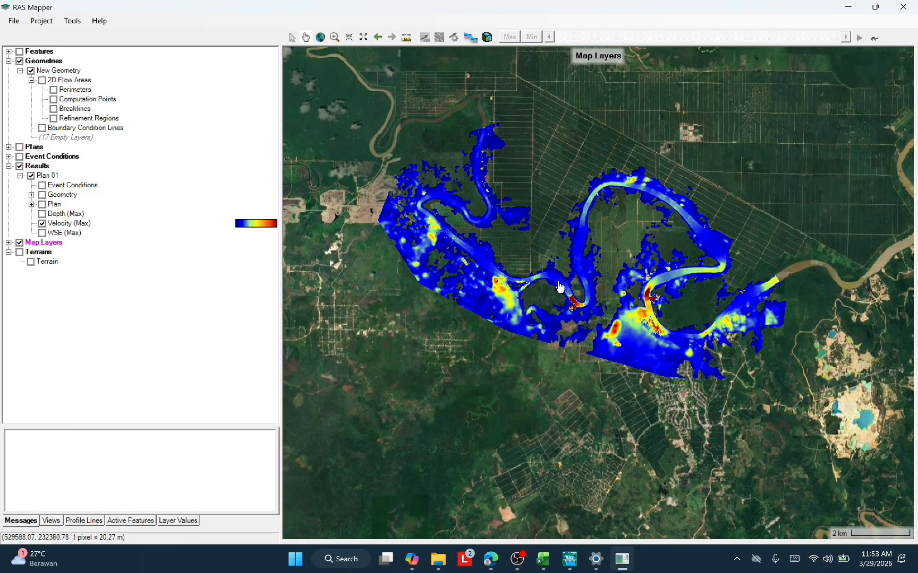
{"action": "scroll", "coordinate": [578, 303], "scroll_direction": "up", "scroll_amount": 2}
{"action": "scroll", "coordinate": [762, 236], "scroll_direction": "up", "scroll_amount": 1}
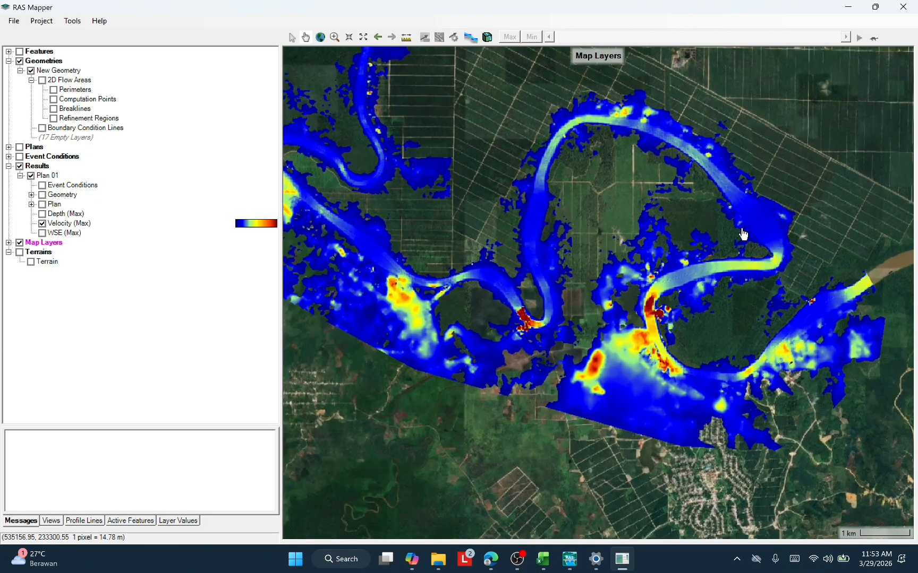
{"action": "scroll", "coordinate": [501, 250], "scroll_direction": "down", "scroll_amount": 1}
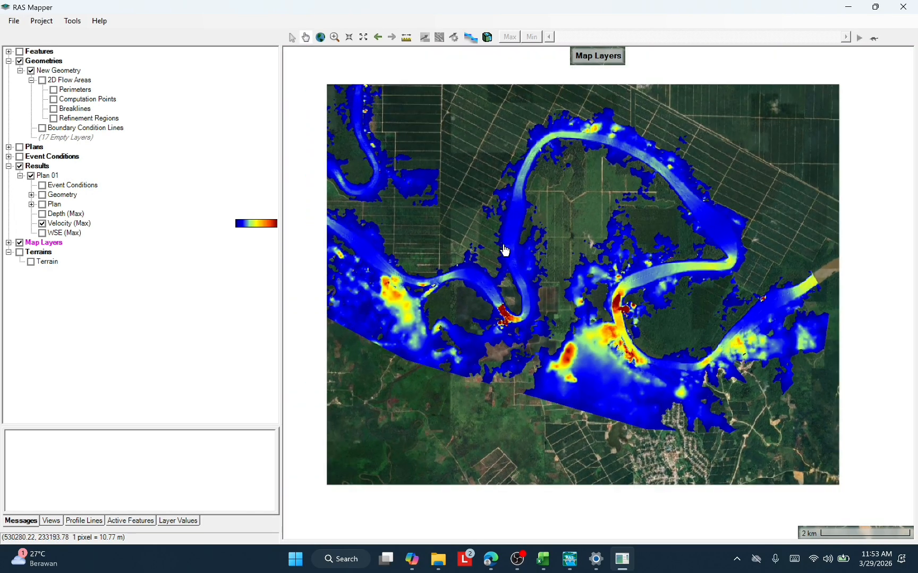
{"action": "scroll", "coordinate": [420, 273], "scroll_direction": "down", "scroll_amount": 1}
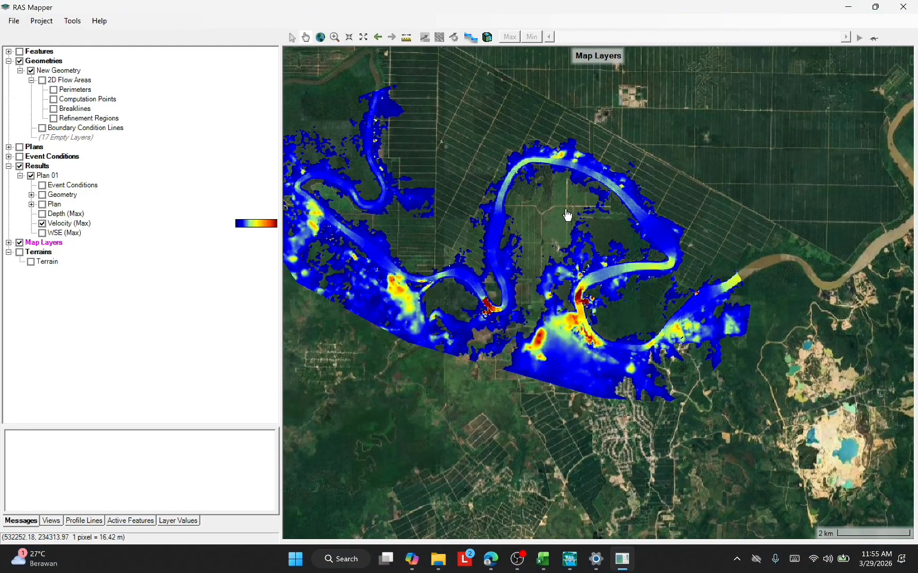
{"action": "left_click", "coordinate": [84, 521]}
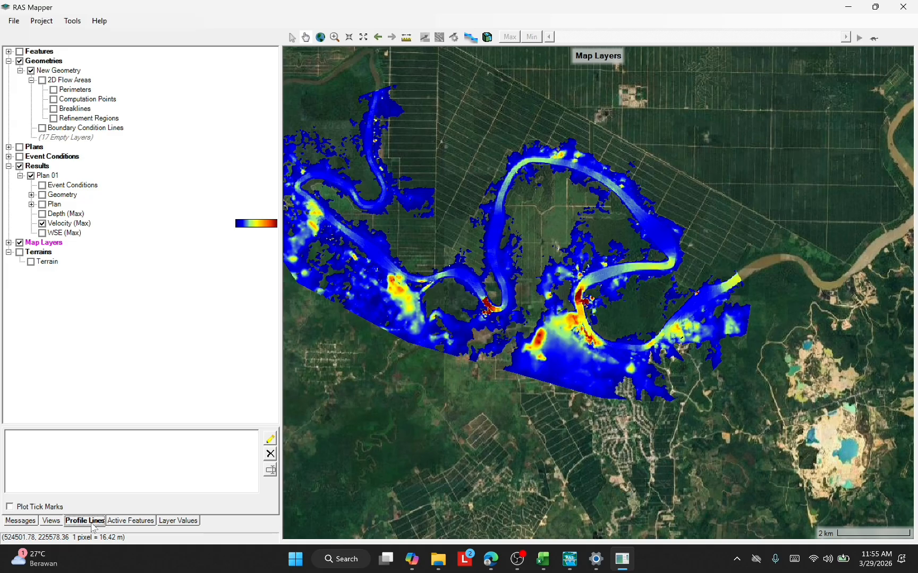
{"action": "left_click", "coordinate": [271, 440]}
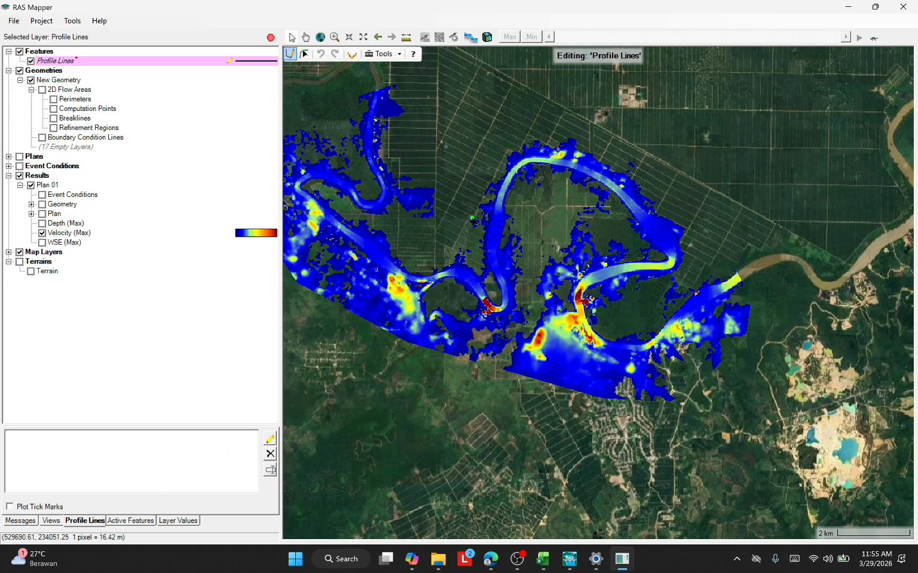
{"action": "left_click", "coordinate": [471, 218]}
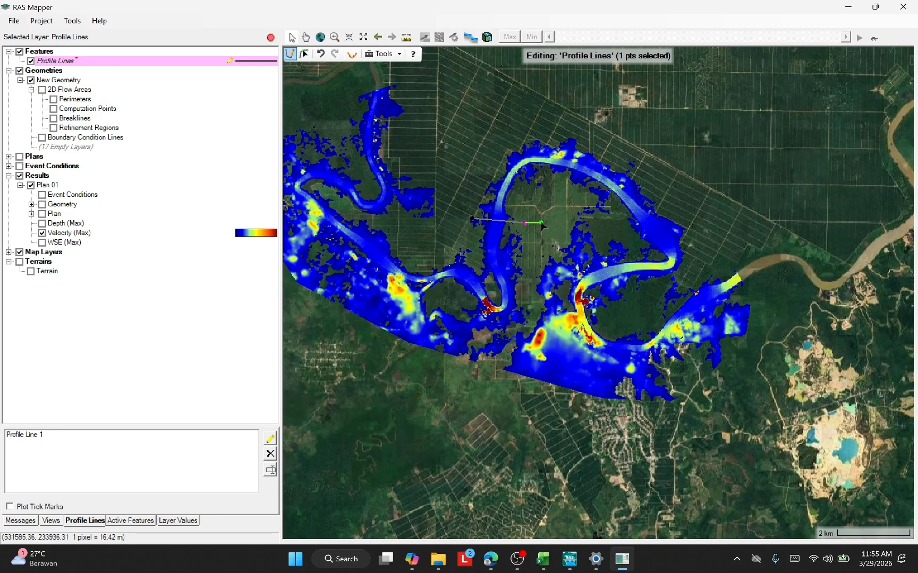
{"action": "double_click", "coordinate": [525, 224]}
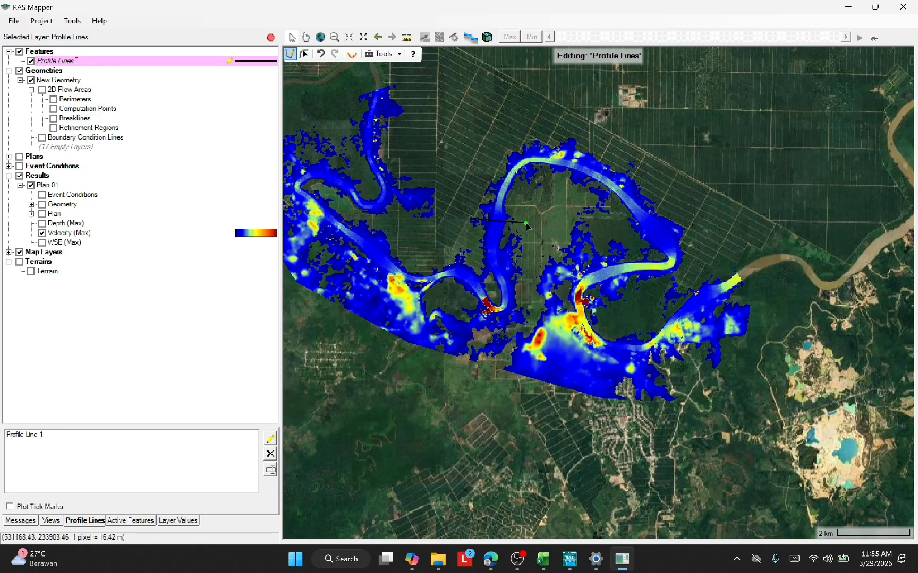
Zoom to Profile Line 1 and plot its flow time series from the mapping results
{"action": "right_click", "coordinate": [215, 64]}
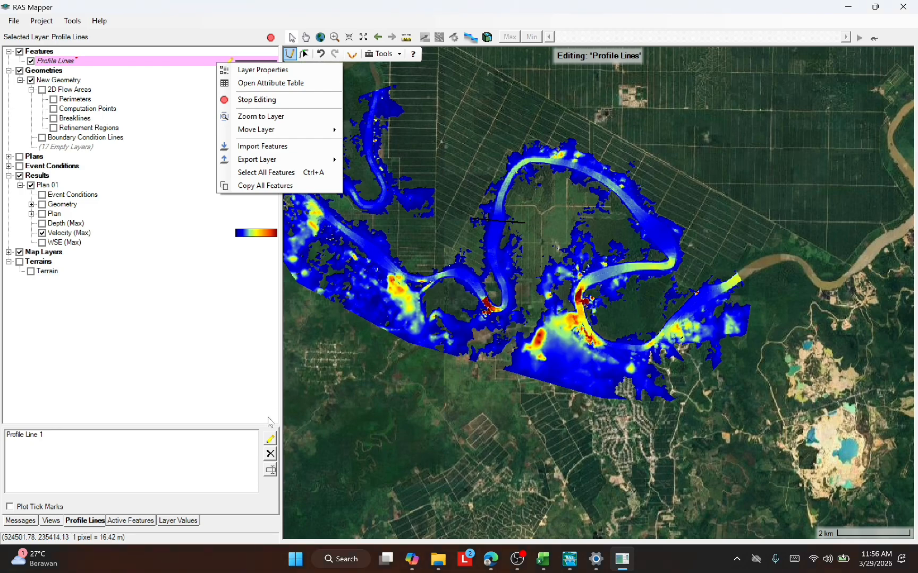
{"action": "double_click", "coordinate": [39, 436]}
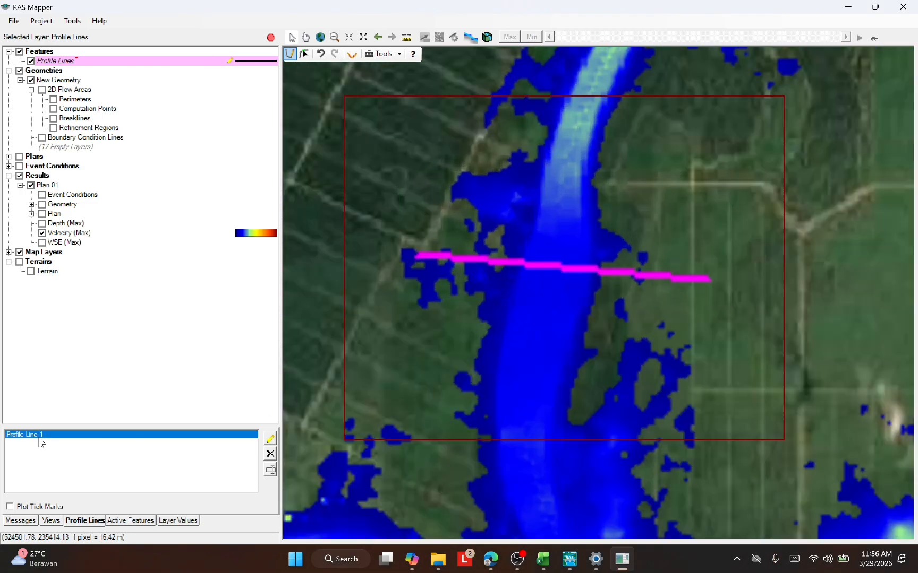
{"action": "right_click", "coordinate": [39, 441]}
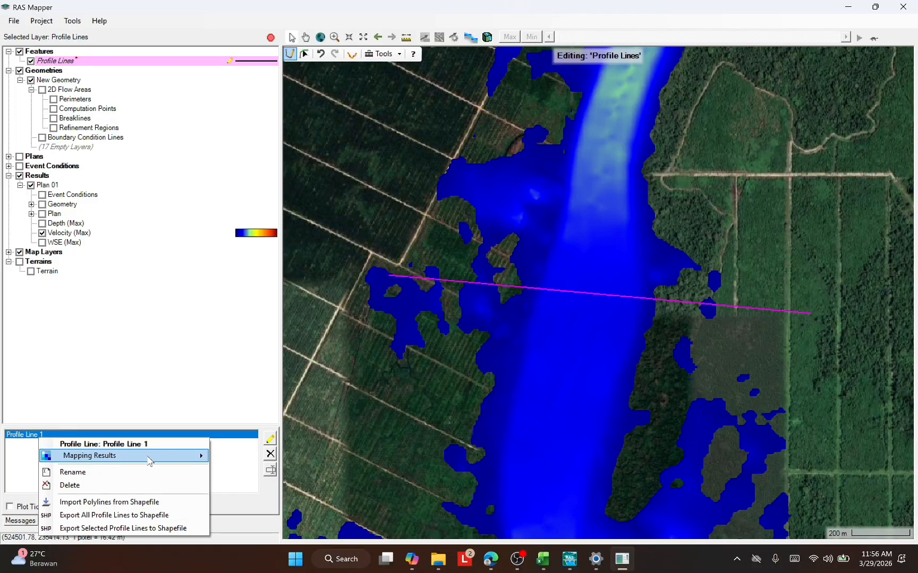
{"action": "mouse_move", "coordinate": [198, 462]}
{"action": "mouse_move", "coordinate": [279, 458]}
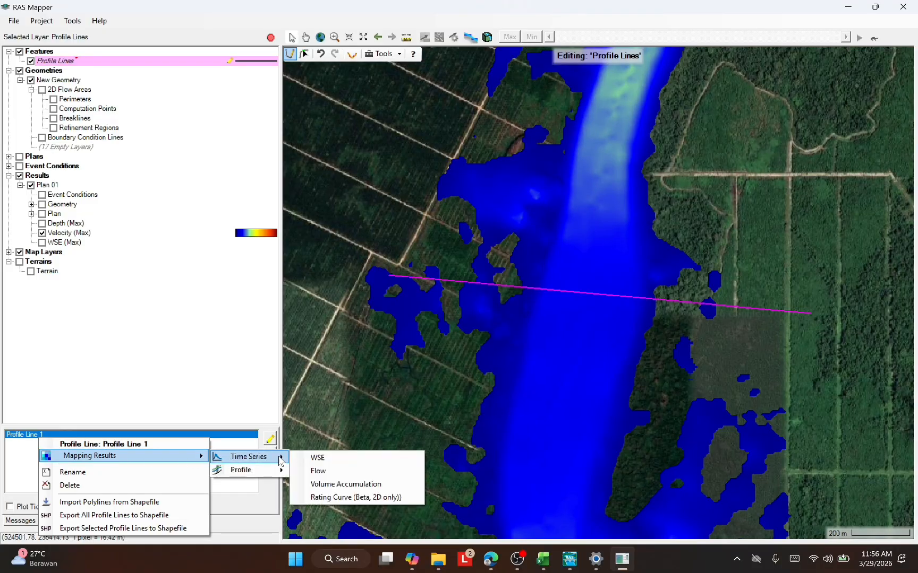
{"action": "left_click", "coordinate": [309, 472]}
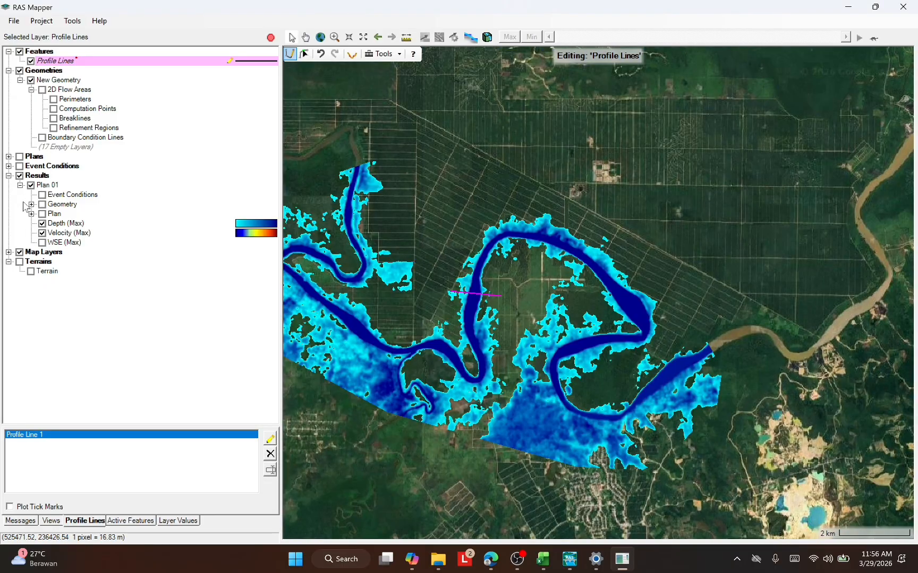
Compare the maximum depth and maximum velocity maps by displaying each one separately over the satellite imagery
{"action": "left_click", "coordinate": [42, 223]}
{"action": "left_click", "coordinate": [42, 233]}
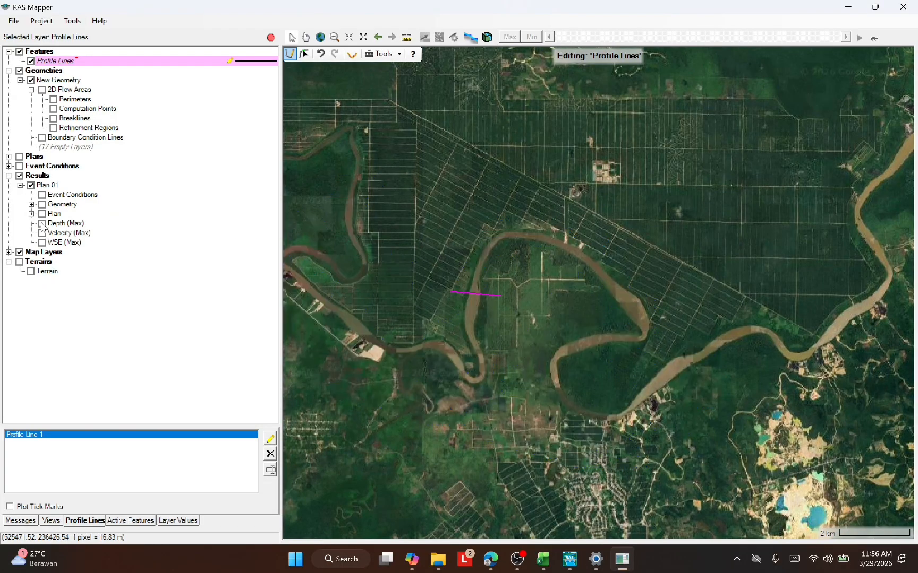
{"action": "left_click", "coordinate": [42, 224]}
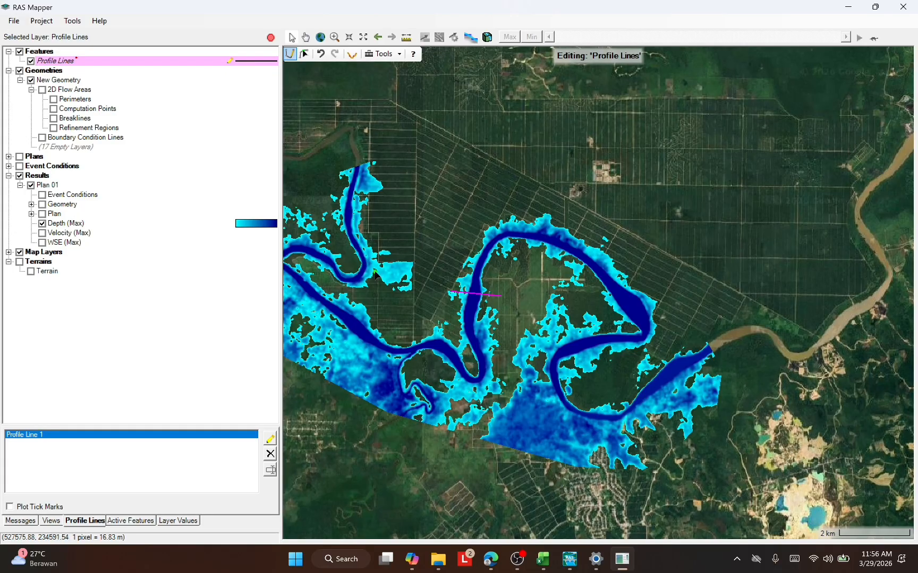
{"action": "scroll", "coordinate": [358, 338], "scroll_direction": "up", "scroll_amount": 2}
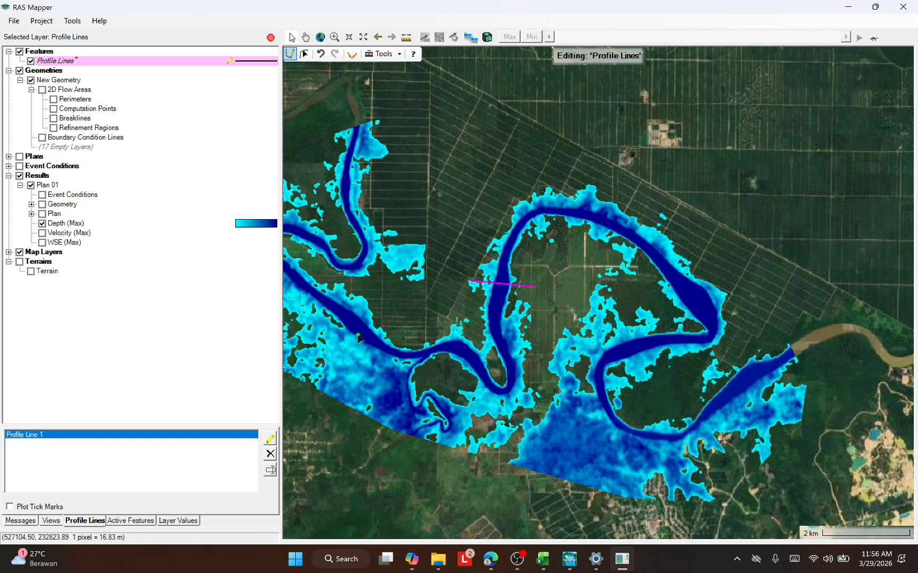
{"action": "left_click", "coordinate": [42, 223]}
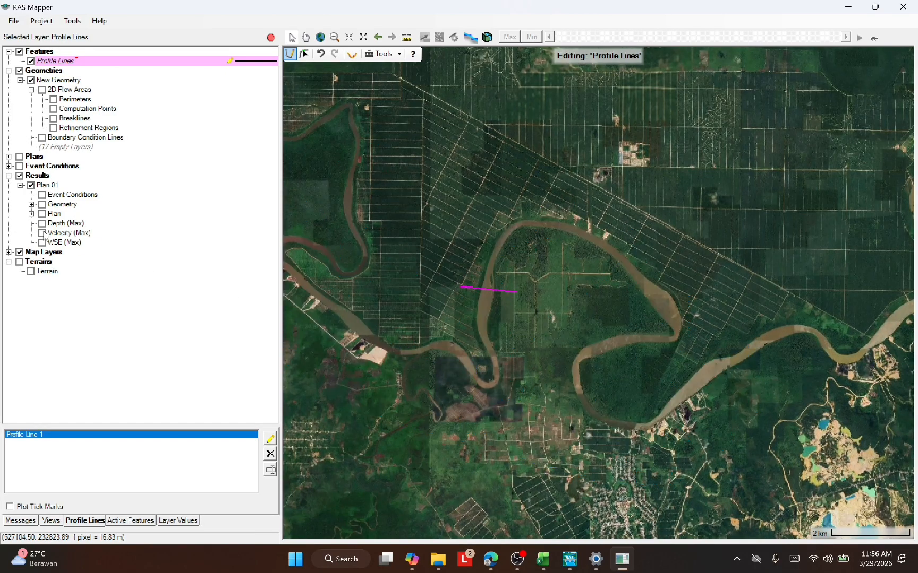
{"action": "left_click", "coordinate": [42, 233]}
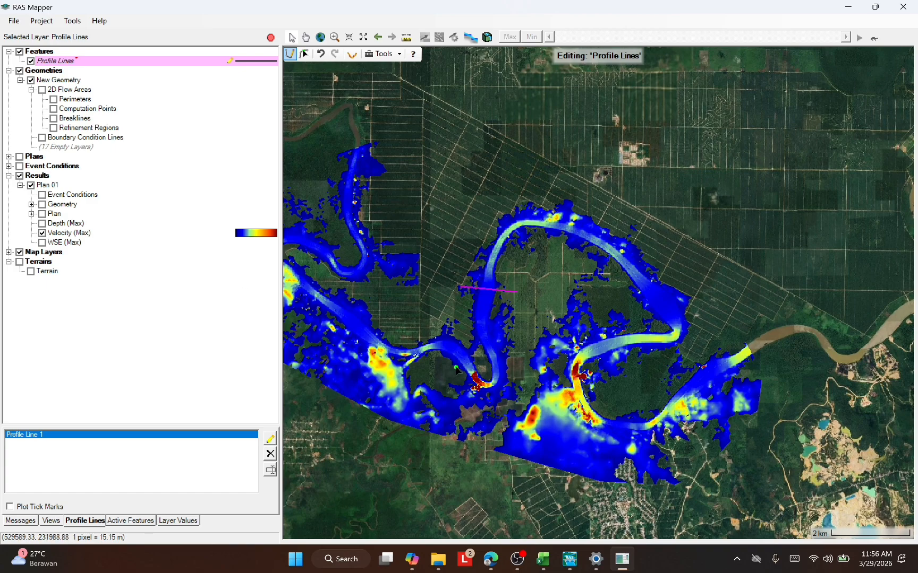
{"action": "left_click", "coordinate": [42, 224]}
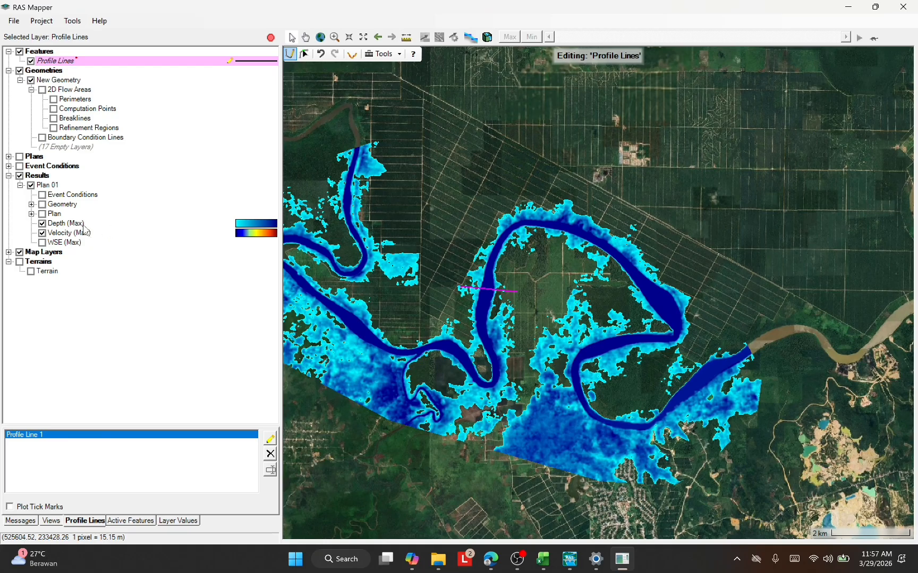
Add a Depth * Velocity results map layer to Plan 01 for the Maximum profile, stored as a raster based on Terrain
{"action": "left_click", "coordinate": [50, 187]}
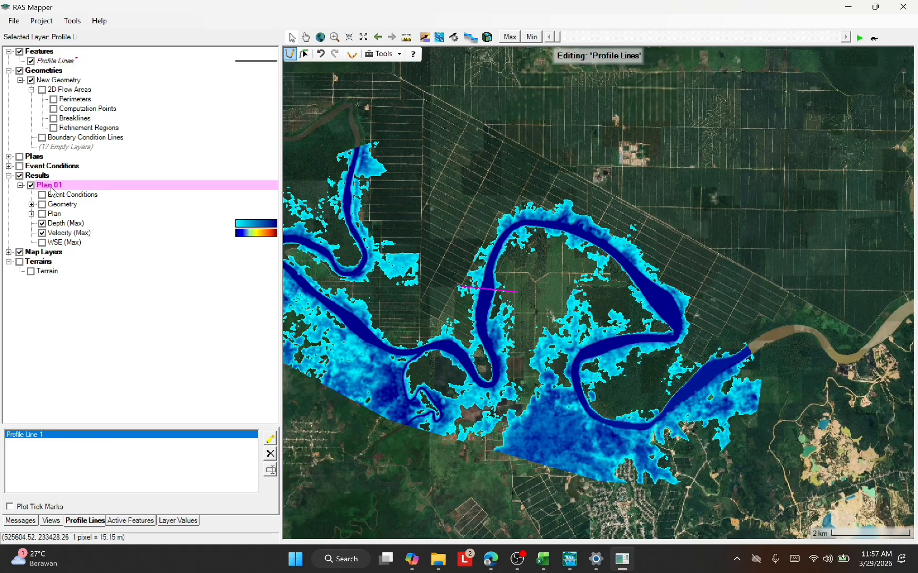
{"action": "right_click", "coordinate": [51, 187]}
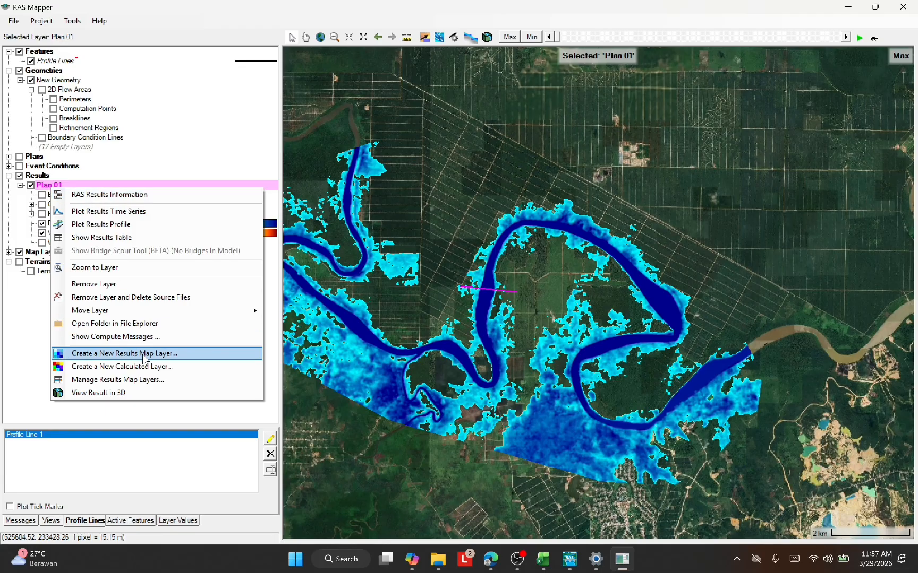
{"action": "left_click", "coordinate": [179, 354]}
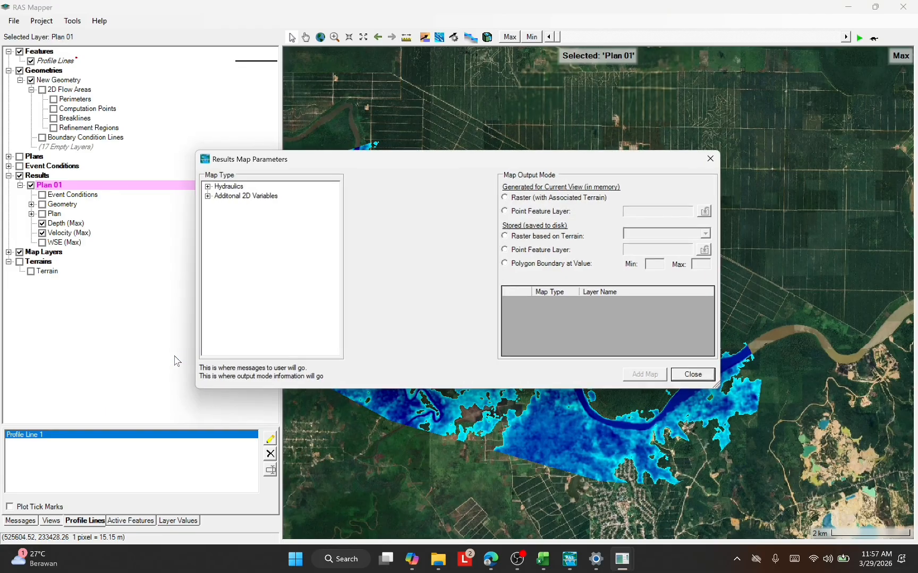
{"action": "left_click", "coordinate": [207, 196]}
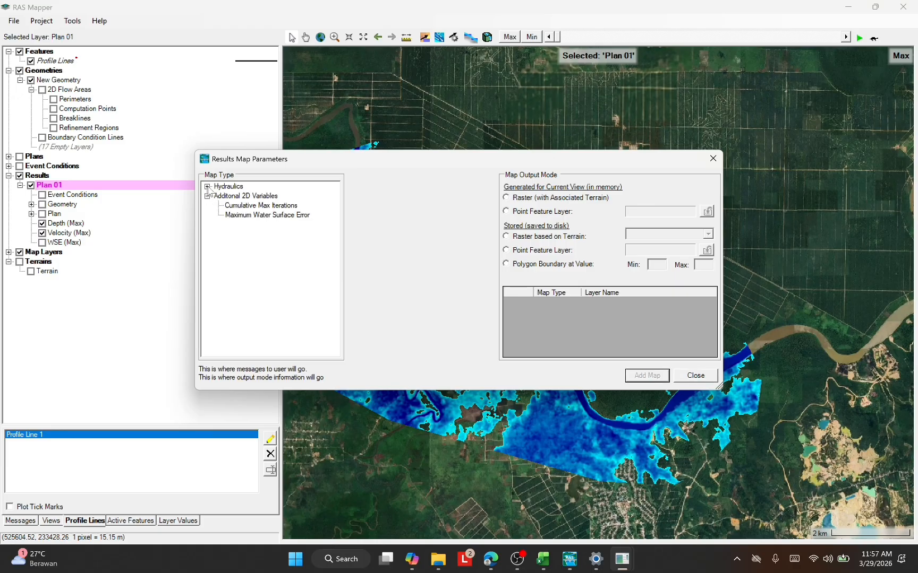
{"action": "left_click", "coordinate": [207, 187]}
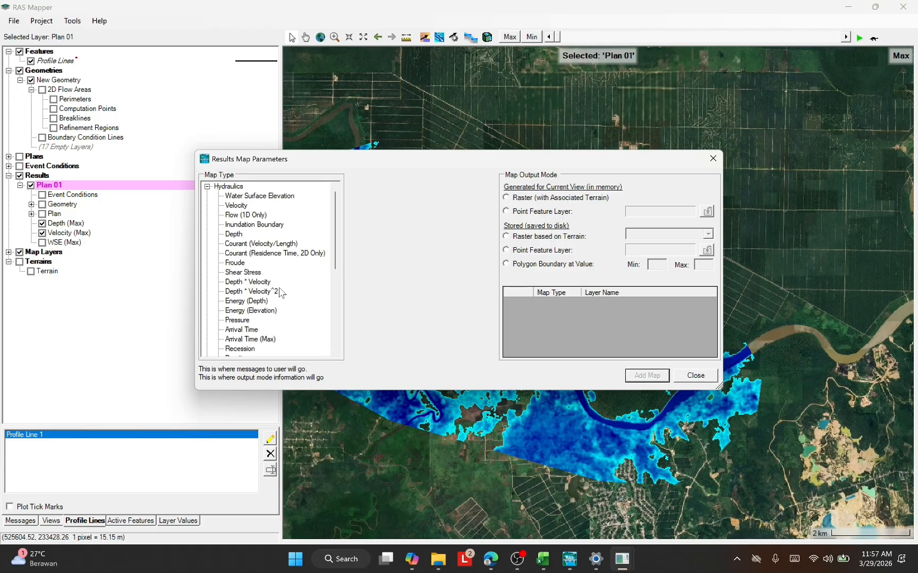
{"action": "left_click", "coordinate": [265, 282]}
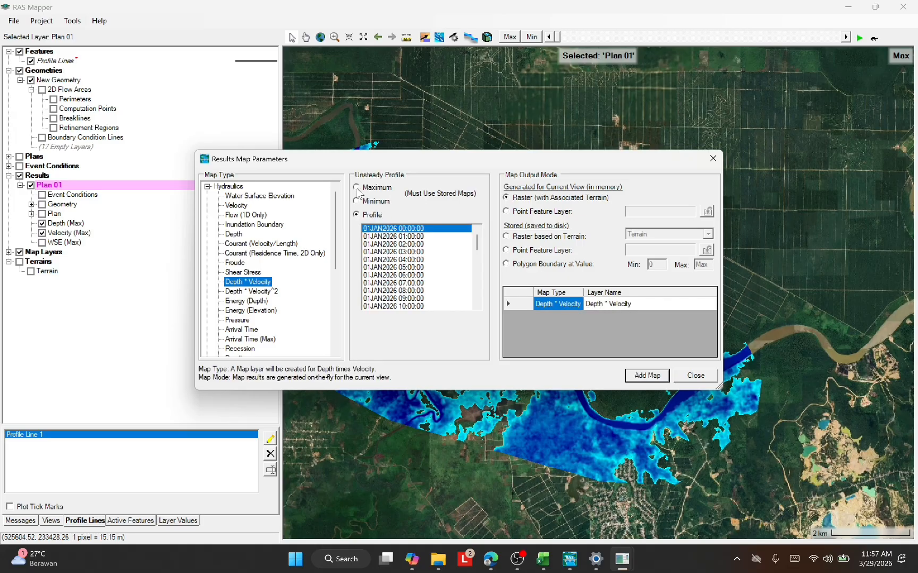
{"action": "left_click", "coordinate": [356, 188]}
{"action": "left_click", "coordinate": [645, 377]}
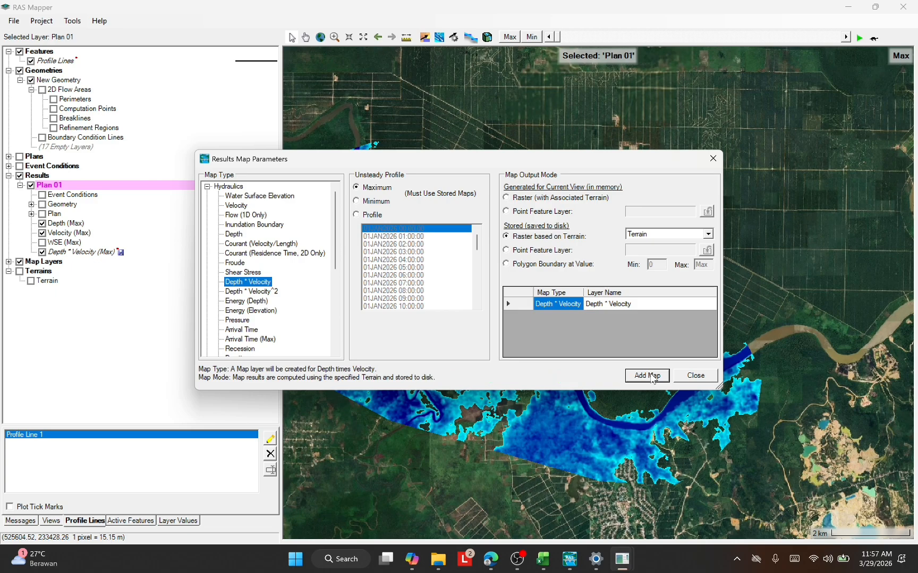
{"action": "left_click", "coordinate": [693, 377]}
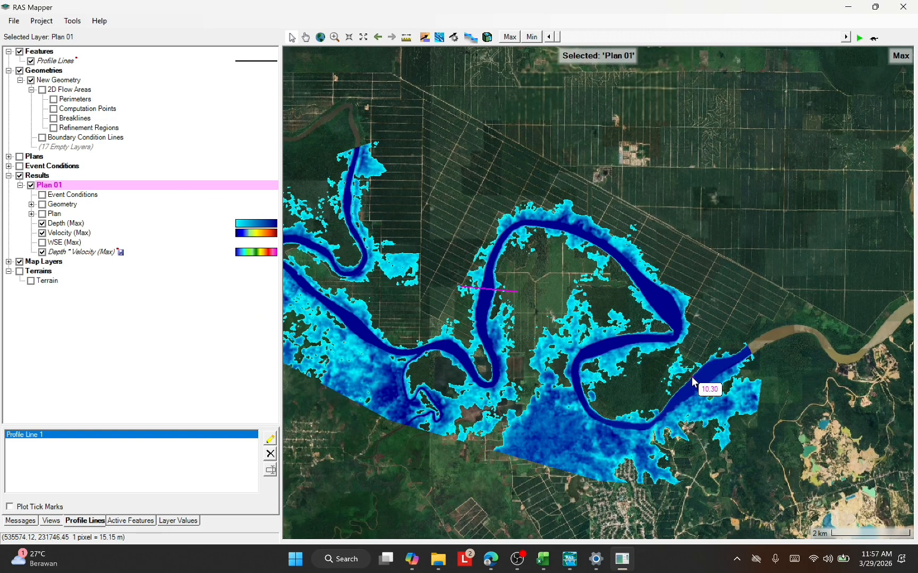
Hide the Depth (Max) and Velocity (Max) layers and check the layer properties of Depth * Velocity (Max)
{"action": "left_click", "coordinate": [42, 223]}
{"action": "left_click", "coordinate": [42, 233]}
{"action": "double_click", "coordinate": [64, 252]}
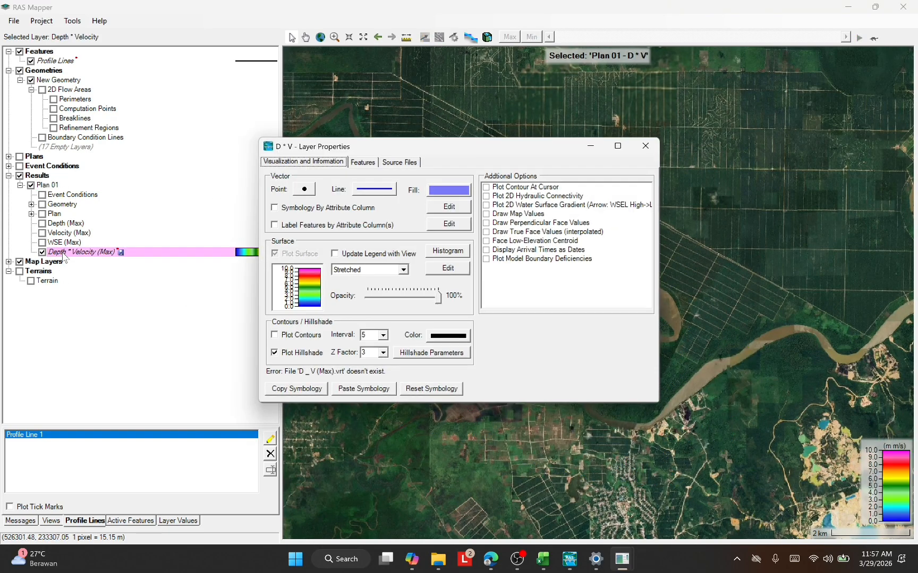
{"action": "left_click", "coordinate": [645, 146]}
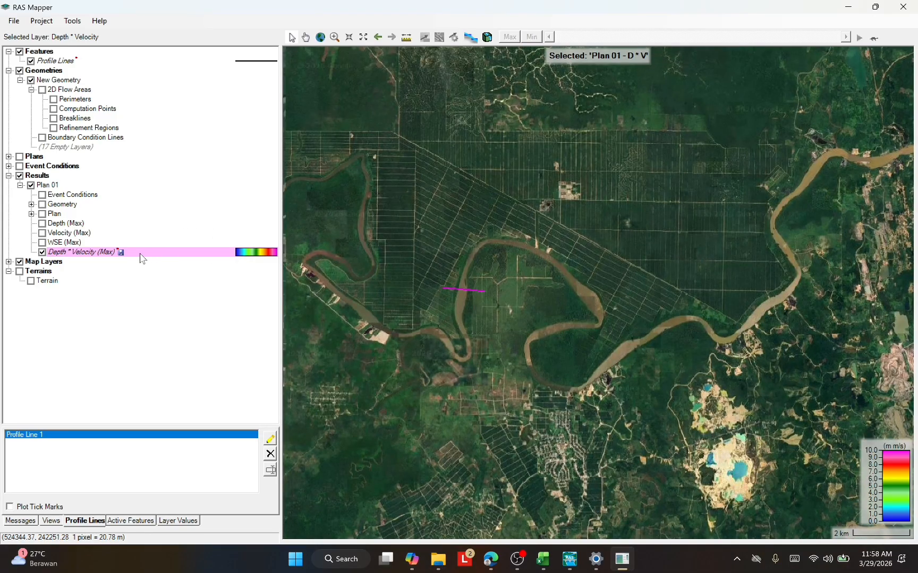
Compute the stored map for the Depth * Velocity (Max) layer and inspect it along the river bends
{"action": "right_click", "coordinate": [140, 255]}
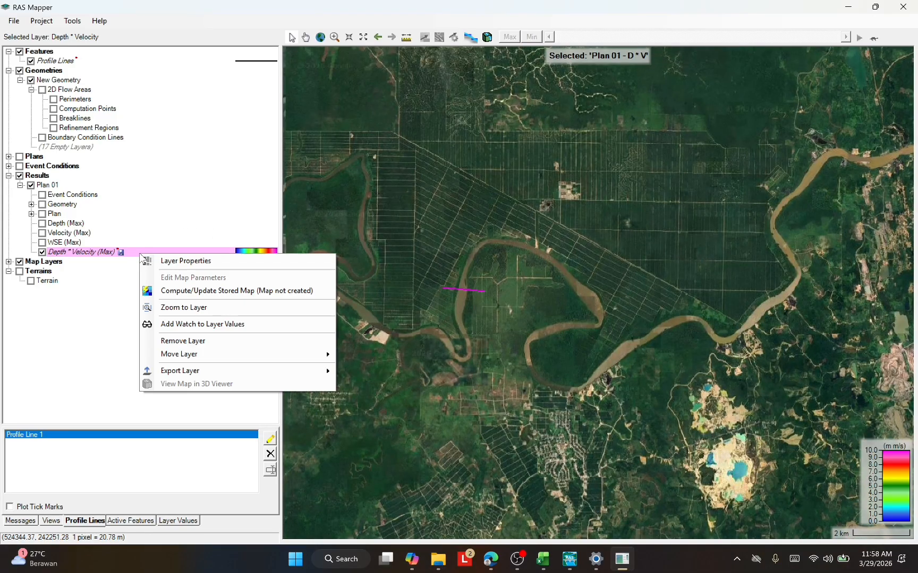
{"action": "left_click", "coordinate": [222, 296]}
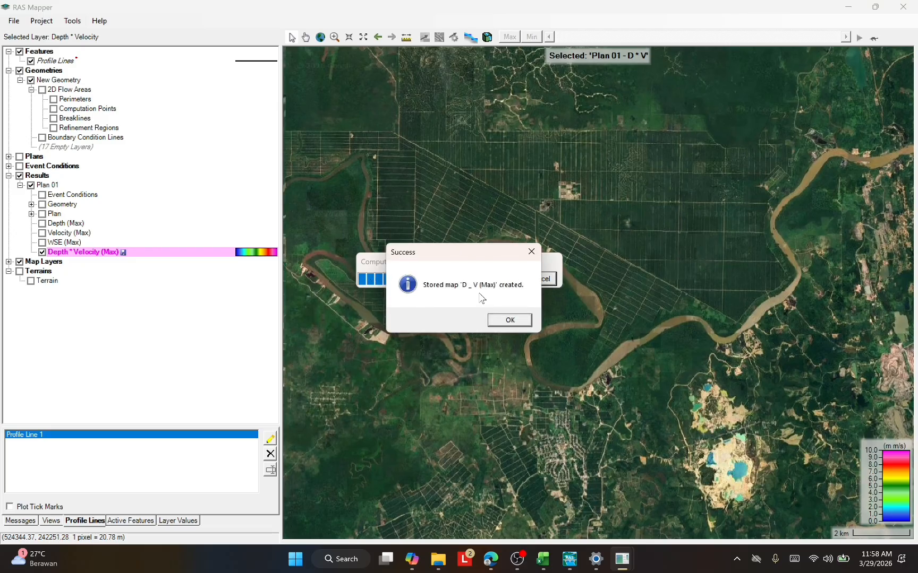
{"action": "left_click", "coordinate": [509, 320]}
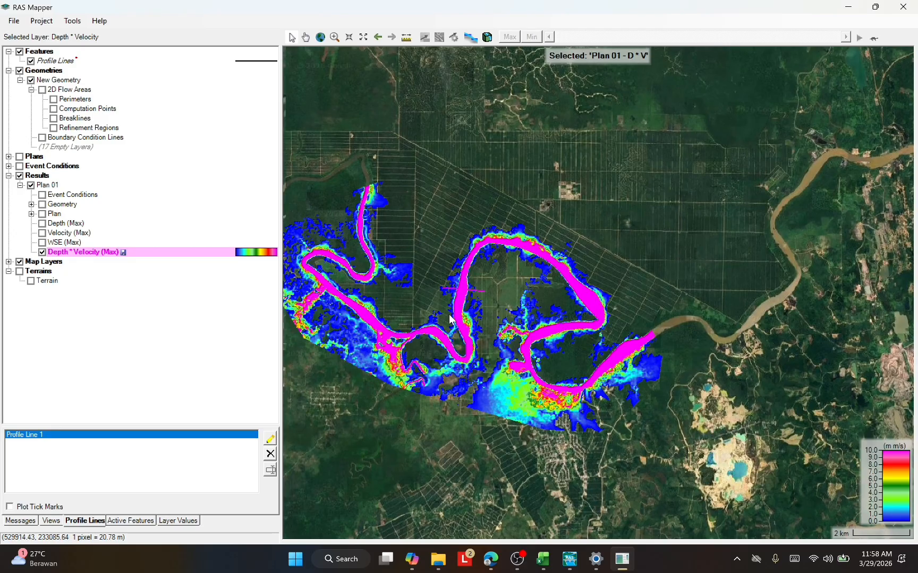
{"action": "scroll", "coordinate": [452, 317], "scroll_direction": "up", "scroll_amount": 2}
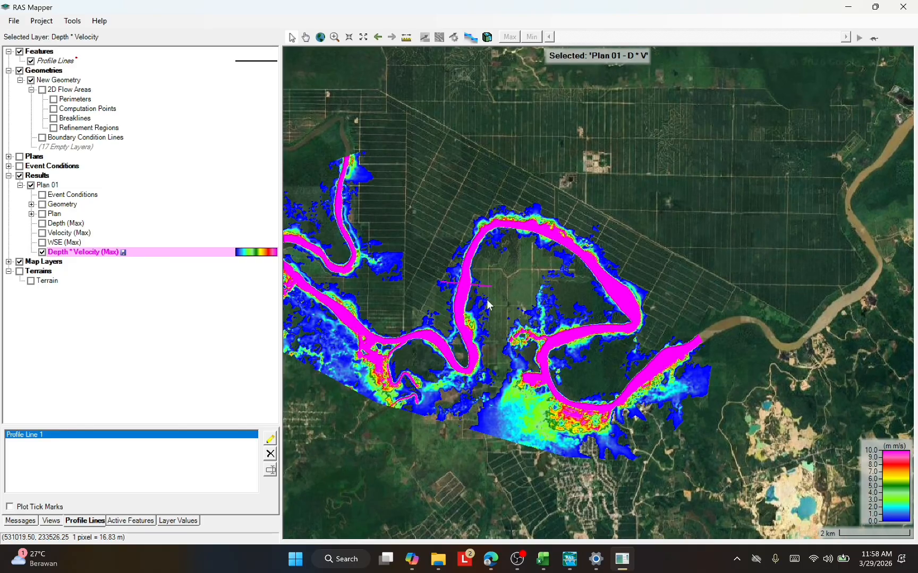
{"action": "scroll", "coordinate": [433, 328], "scroll_direction": "up", "scroll_amount": 1}
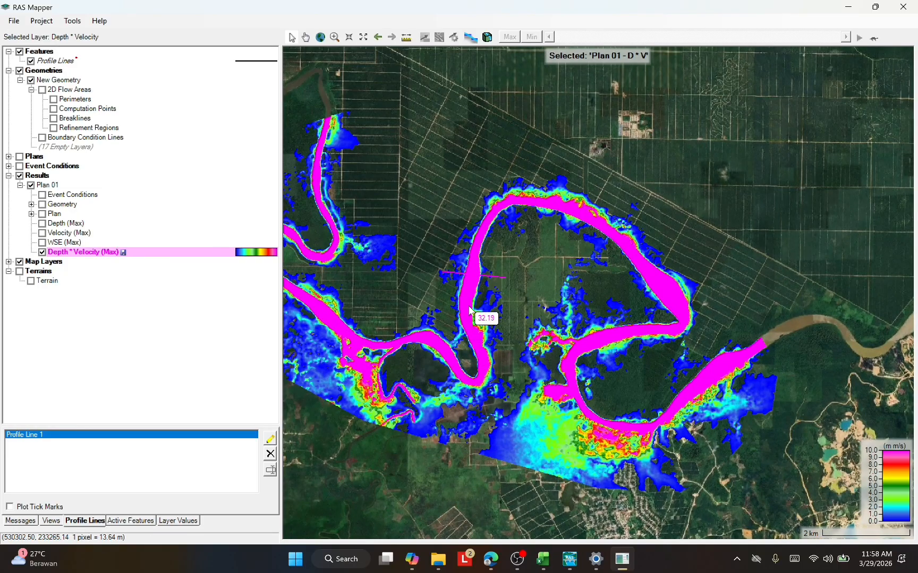
{"action": "scroll", "coordinate": [469, 311], "scroll_direction": "down", "scroll_amount": 2}
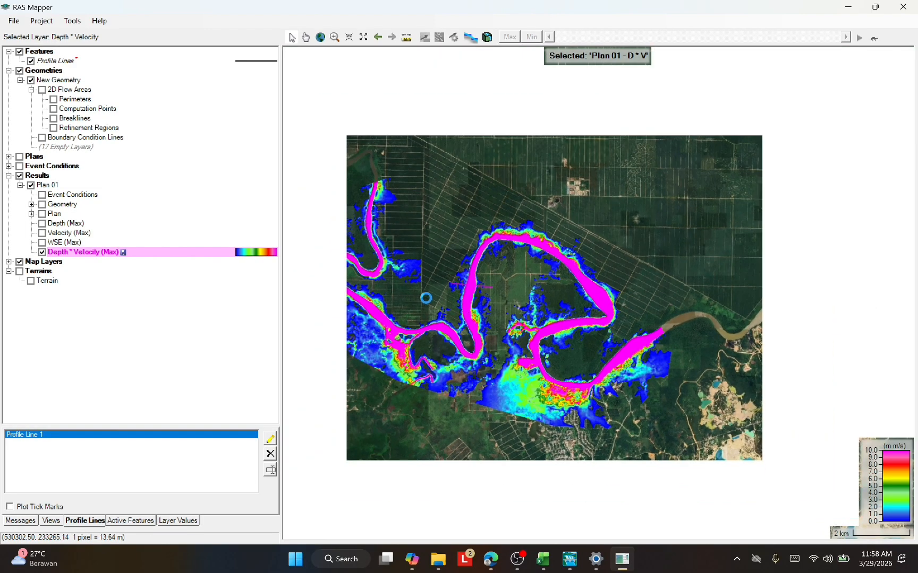
Check the surface fill color ramp and its value classes in the layer properties of Depth * Velocity (Max), keeping the Hazard ramp
{"action": "scroll", "coordinate": [420, 342], "scroll_direction": "up", "scroll_amount": 1}
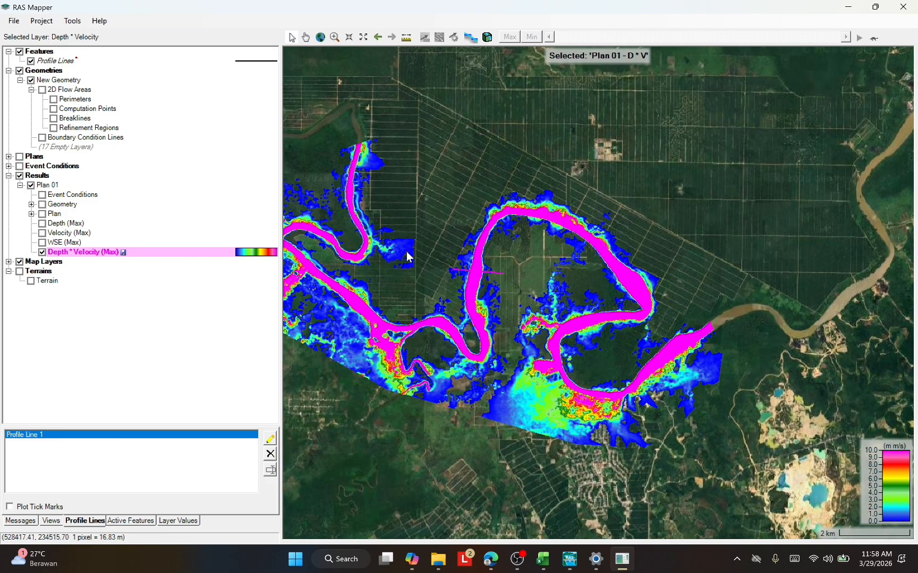
{"action": "scroll", "coordinate": [461, 299], "scroll_direction": "down", "scroll_amount": 1}
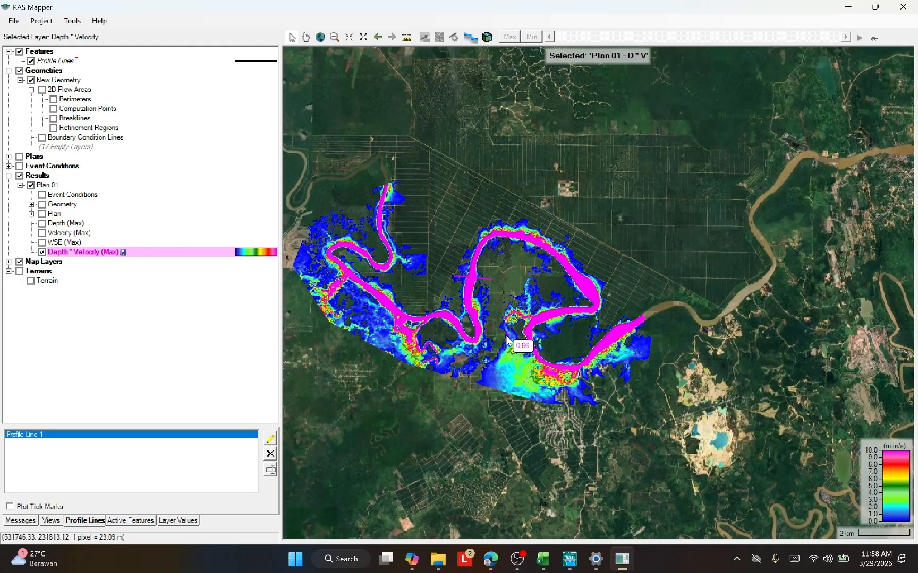
{"action": "mouse_move", "coordinate": [517, 559]}
{"action": "scroll", "coordinate": [434, 297], "scroll_direction": "up", "scroll_amount": 3}
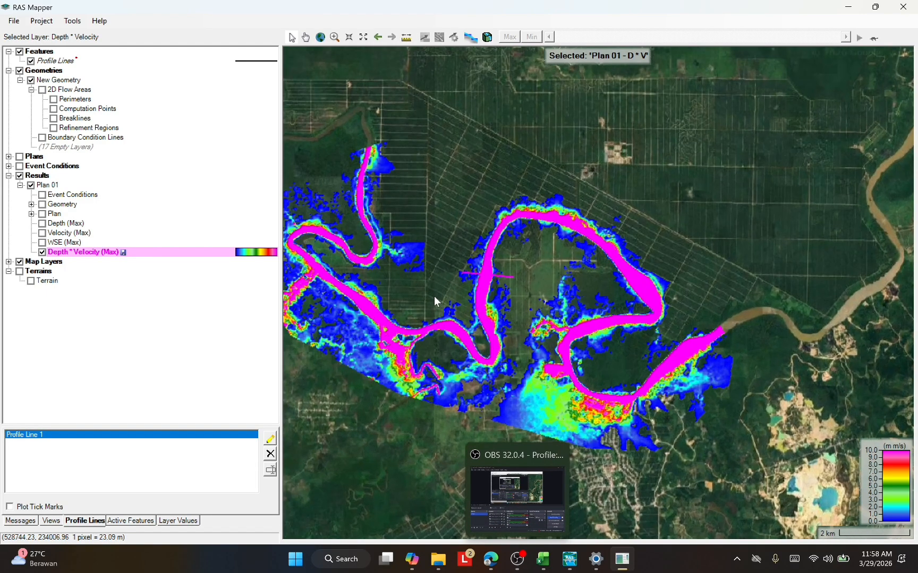
{"action": "scroll", "coordinate": [401, 327], "scroll_direction": "up", "scroll_amount": 6}
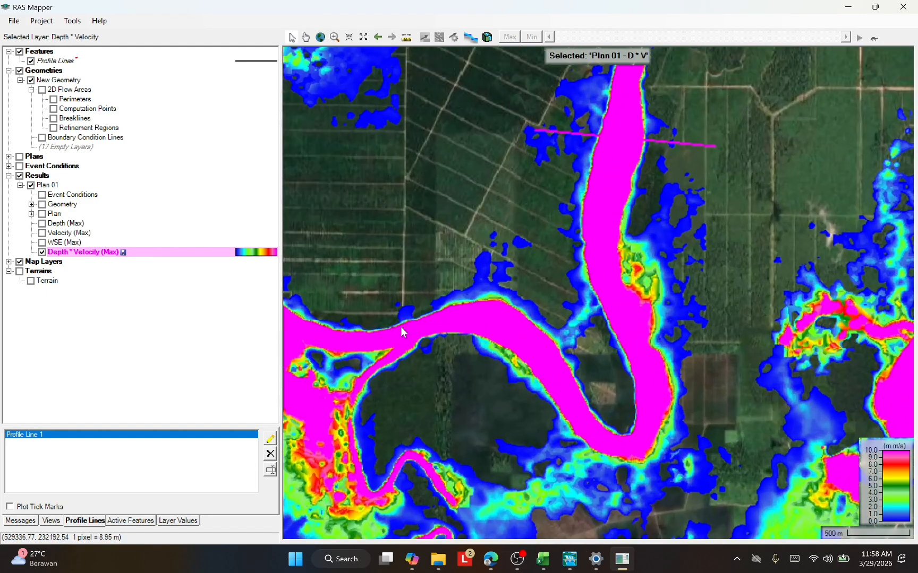
{"action": "scroll", "coordinate": [420, 337], "scroll_direction": "down", "scroll_amount": 12}
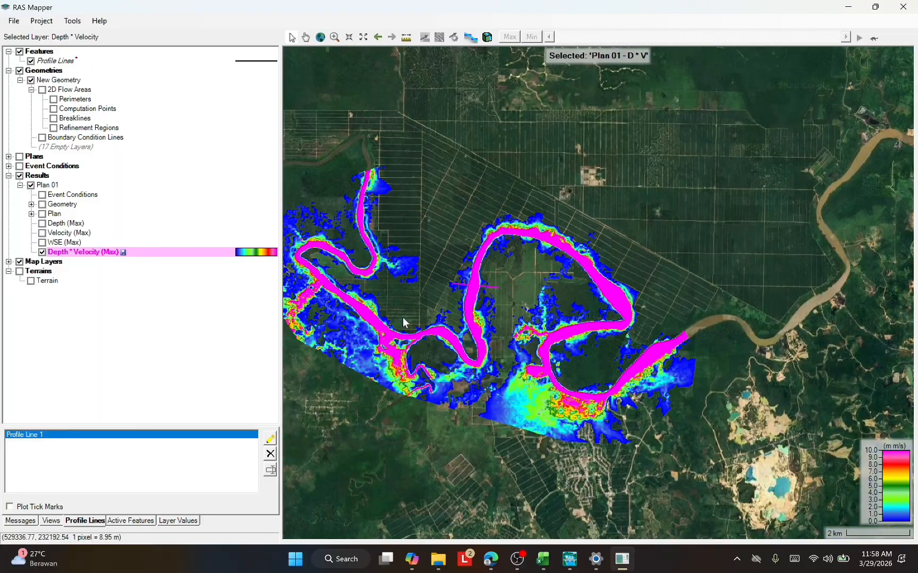
{"action": "left_click", "coordinate": [265, 255]}
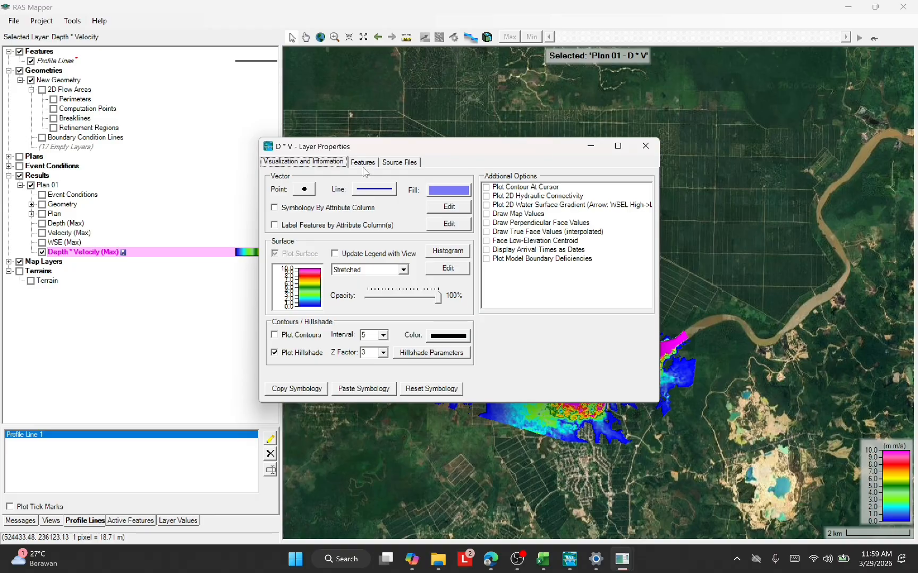
{"action": "left_click", "coordinate": [450, 269]}
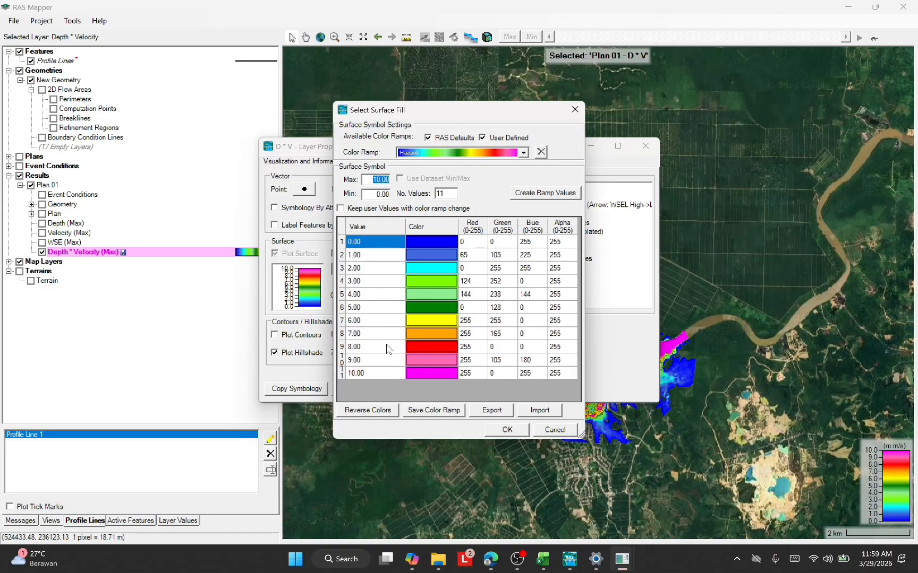
{"action": "left_click", "coordinate": [516, 431]}
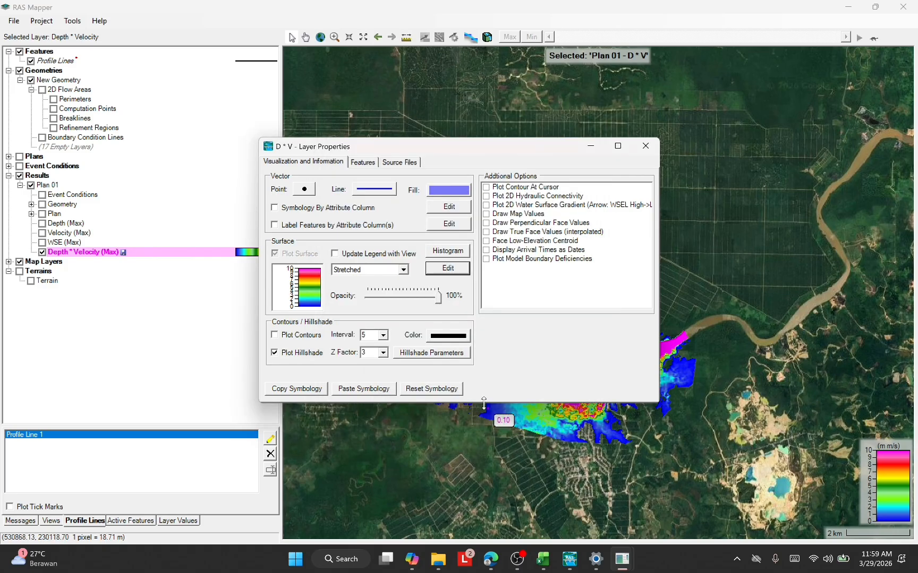
{"action": "left_click", "coordinate": [645, 147]}
Examine the Depth * Velocity (Max) map around Profile Line 1, the neighbouring river bends and the flooded areas beside the channel
{"action": "scroll", "coordinate": [470, 356], "scroll_direction": "down", "scroll_amount": 2}
{"action": "scroll", "coordinate": [403, 345], "scroll_direction": "down", "scroll_amount": 1}
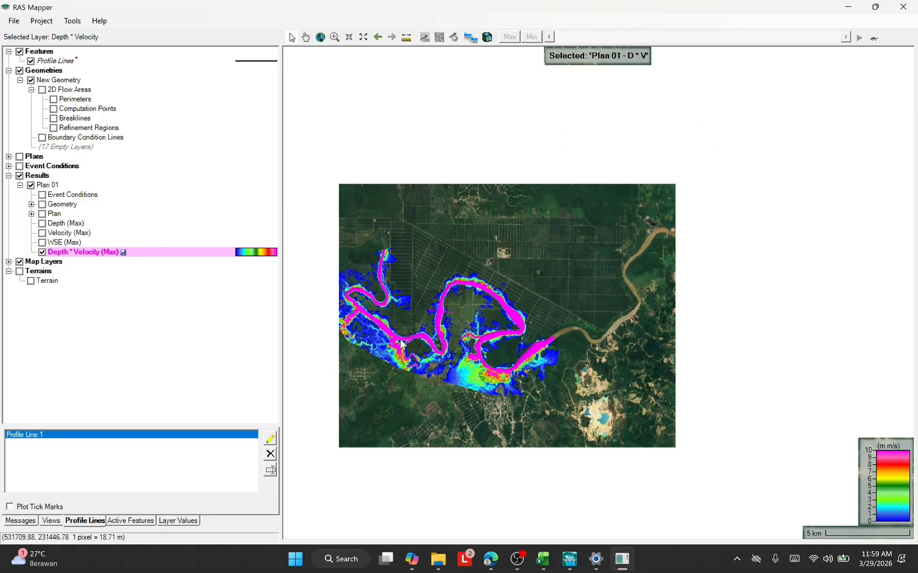
{"action": "scroll", "coordinate": [425, 345], "scroll_direction": "up", "scroll_amount": 1}
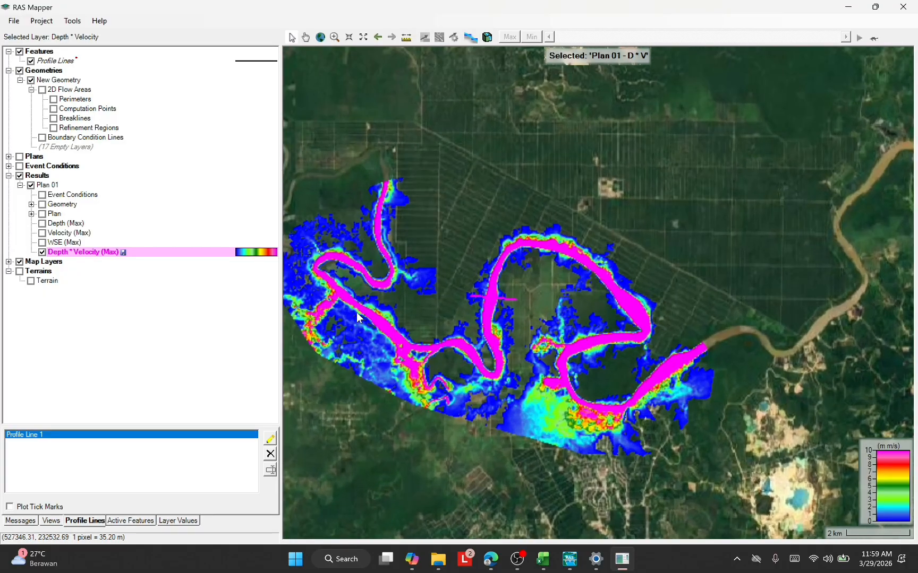
{"action": "scroll", "coordinate": [372, 311], "scroll_direction": "up", "scroll_amount": 3}
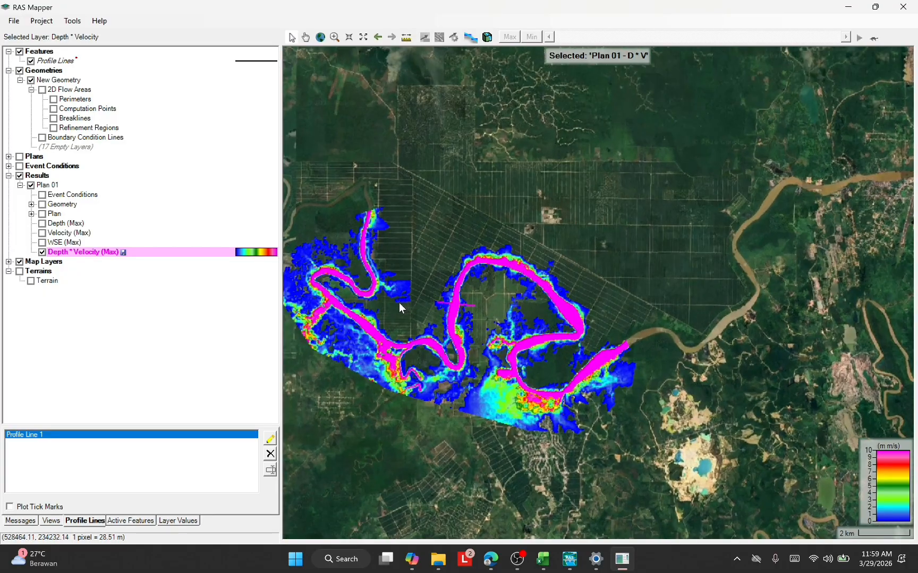
{"action": "scroll", "coordinate": [398, 305], "scroll_direction": "up", "scroll_amount": 2}
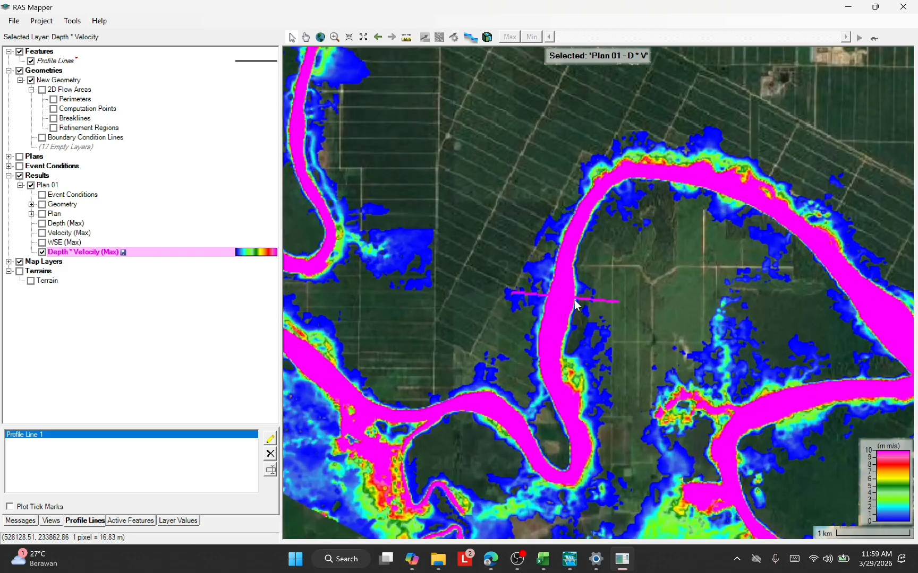
{"action": "scroll", "coordinate": [576, 303], "scroll_direction": "up", "scroll_amount": 2}
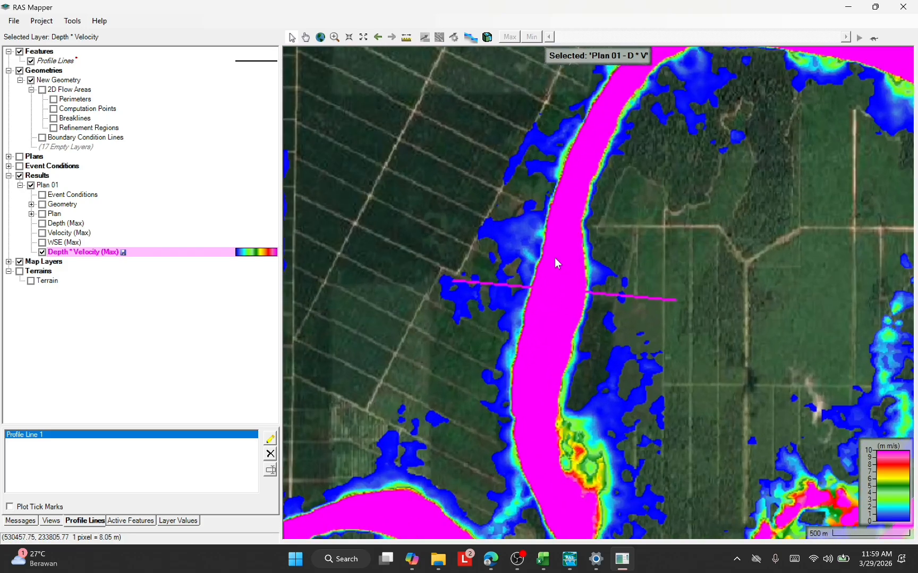
{"action": "scroll", "coordinate": [563, 329], "scroll_direction": "down", "scroll_amount": 2}
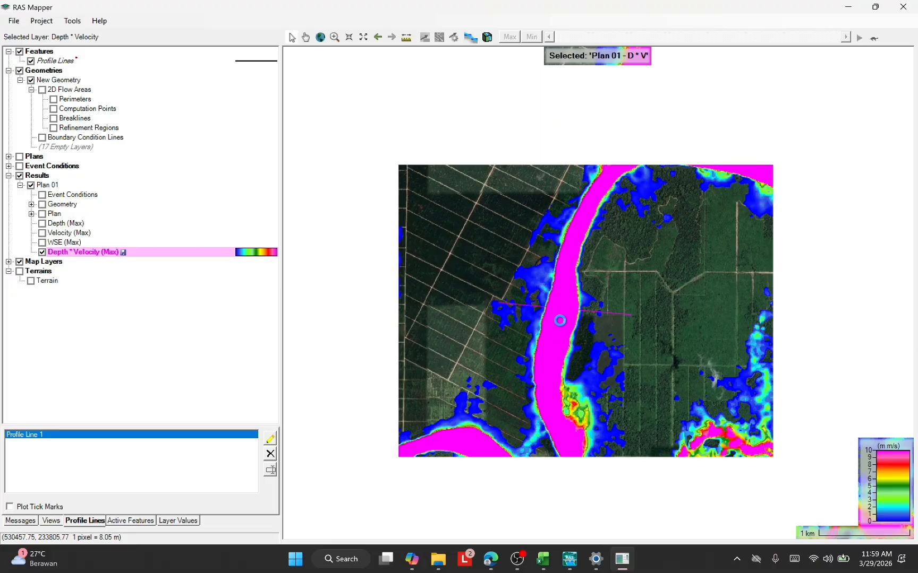
{"action": "scroll", "coordinate": [562, 319], "scroll_direction": "down", "scroll_amount": 1}
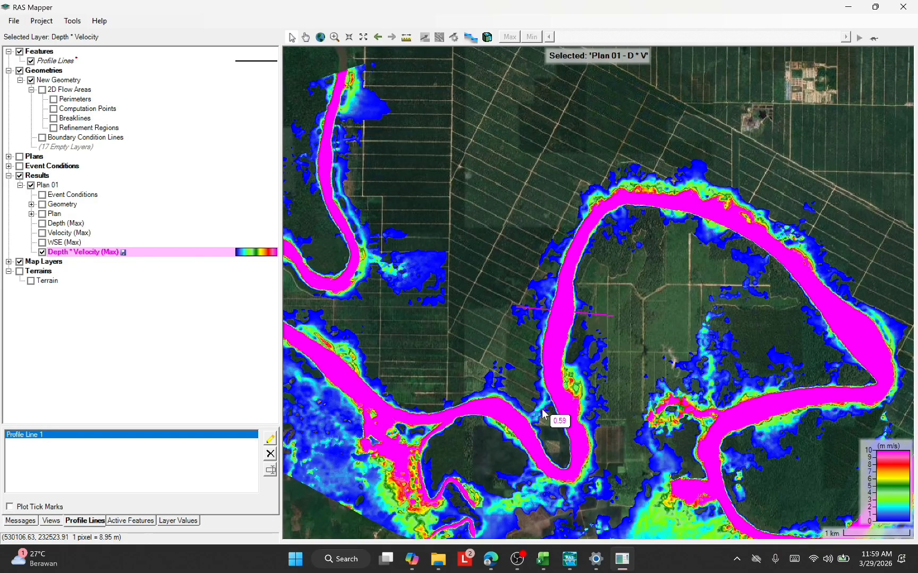
{"action": "scroll", "coordinate": [543, 415], "scroll_direction": "up", "scroll_amount": 2}
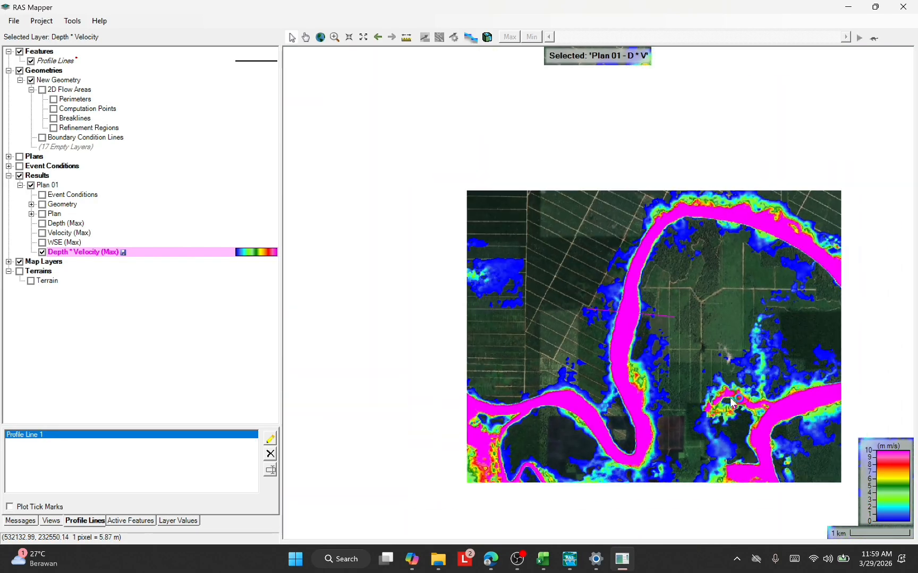
{"action": "scroll", "coordinate": [571, 370], "scroll_direction": "down", "scroll_amount": 2}
{"action": "scroll", "coordinate": [571, 364], "scroll_direction": "down", "scroll_amount": 3}
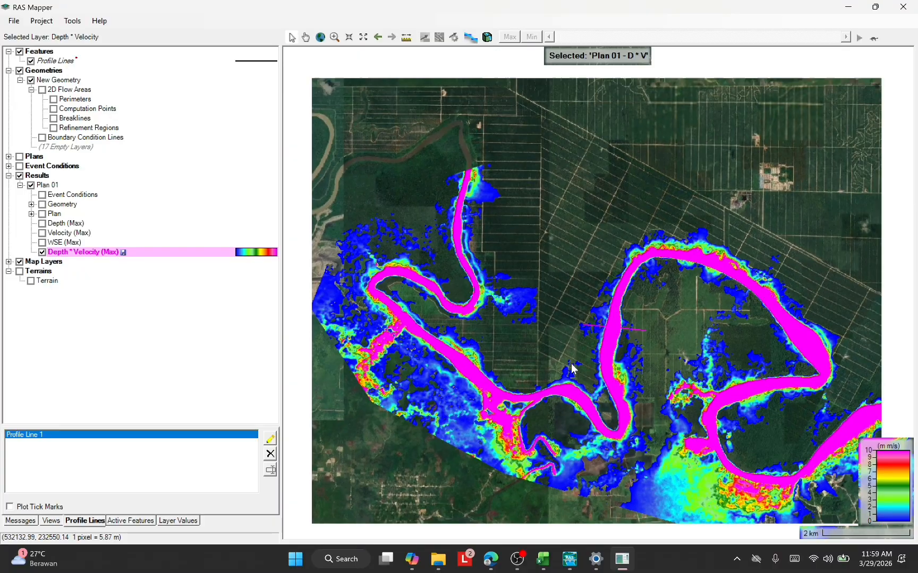